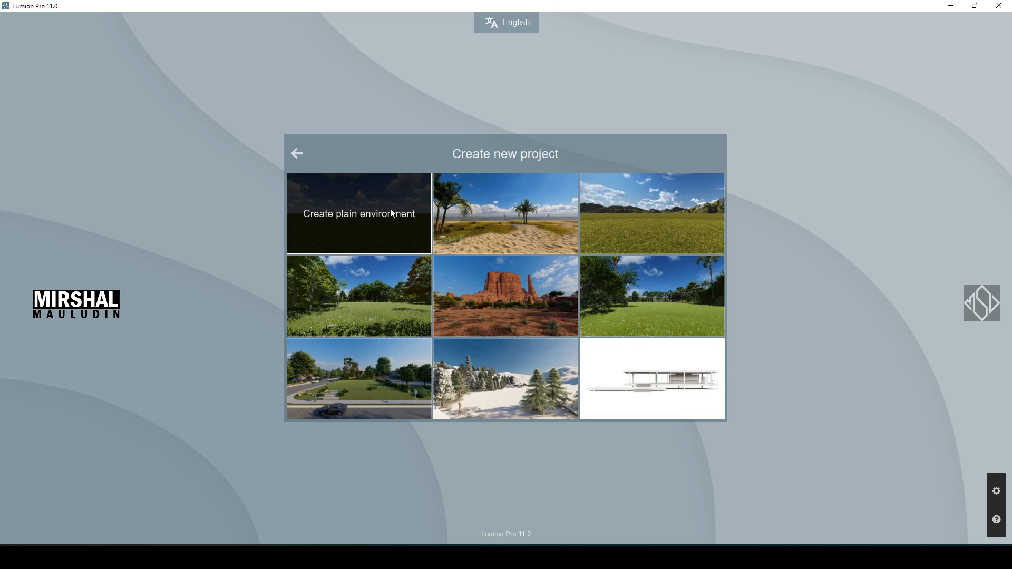
Create a plain environment project and import house.skp from the Downloads folder under the model name house
left_click(390, 246)
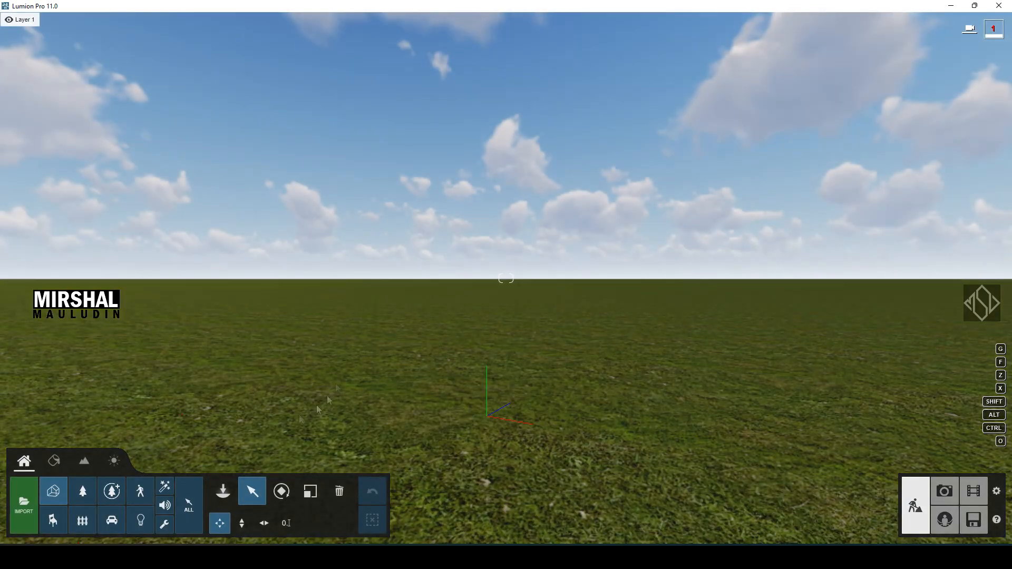
left_click(22, 509)
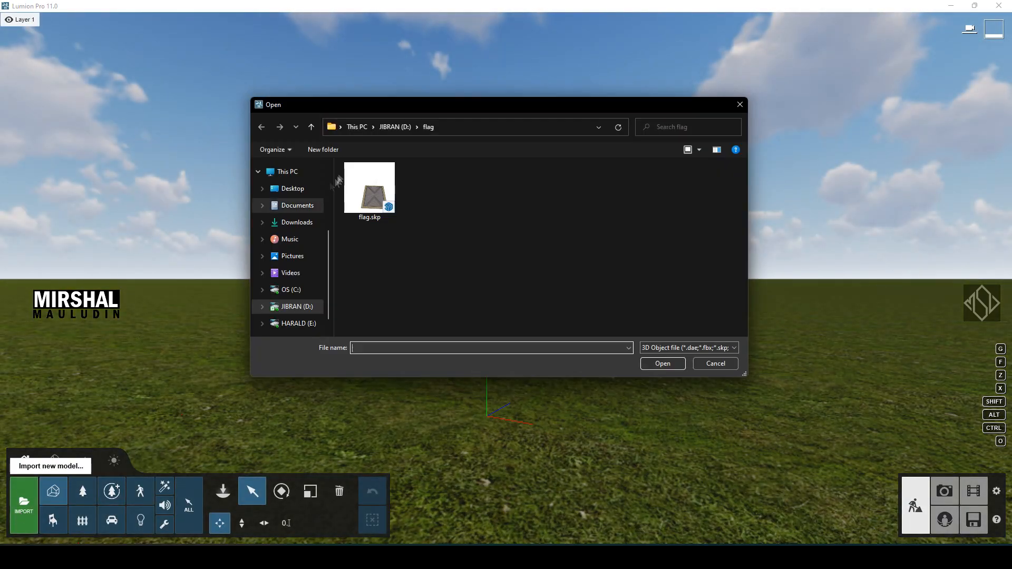
left_click(298, 222)
double_click(379, 210)
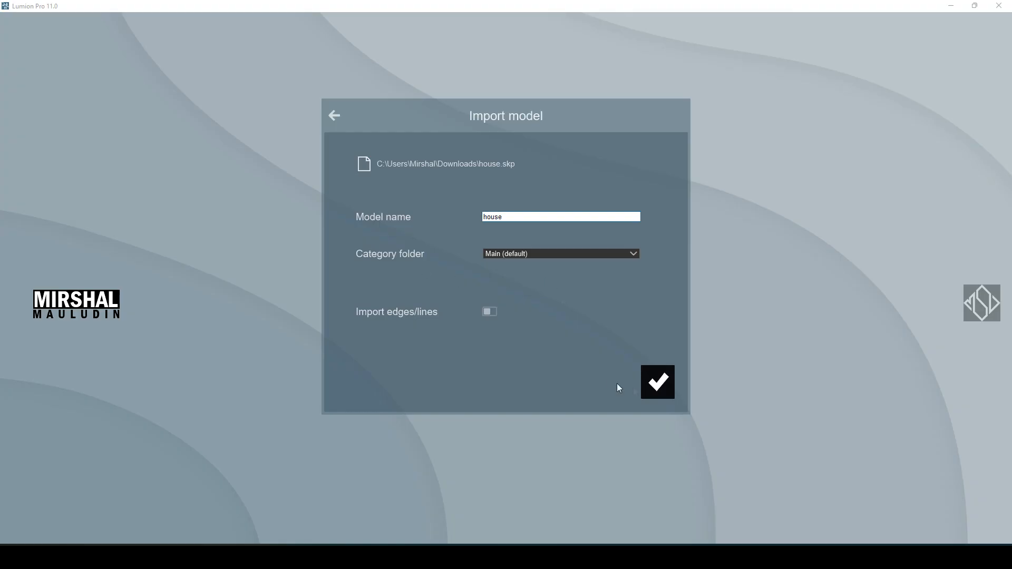
left_click(660, 383)
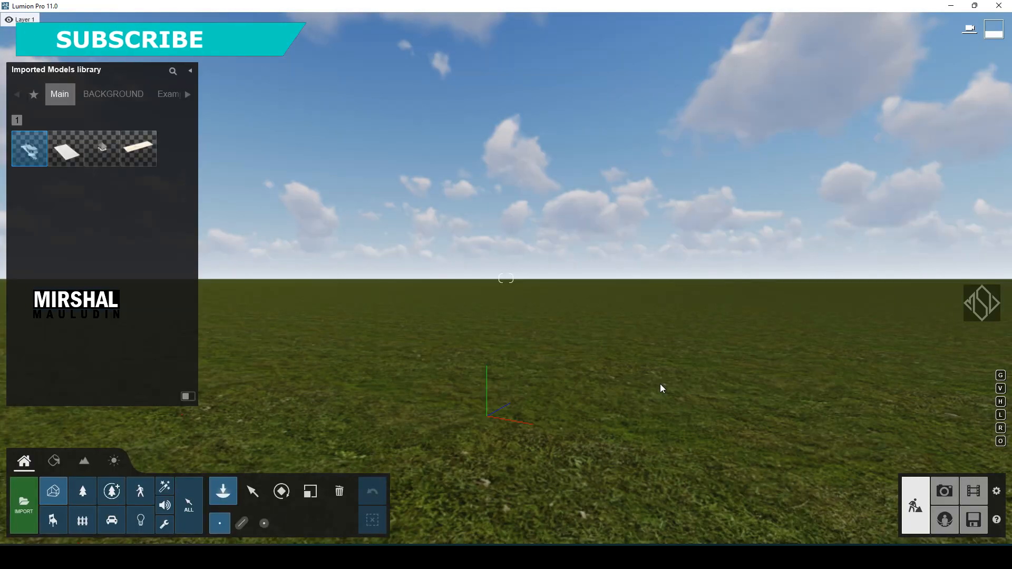
Place the house model on the grass near the origin, adjust its height above the ground and deselect it
left_click(252, 491)
left_click(513, 396)
key("q")
key("s")
right_click_drag(495, 355, 585, 356)
key("a")
right_click_drag(311, 327, 358, 353)
key("s")
key("q")
key("e")
key("q")
key("w")
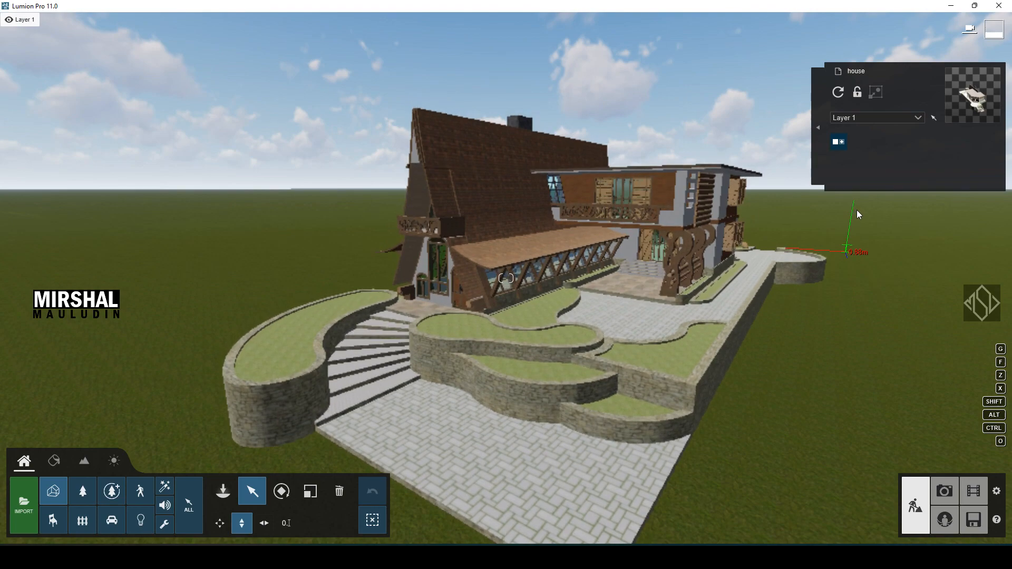
left_click(372, 520)
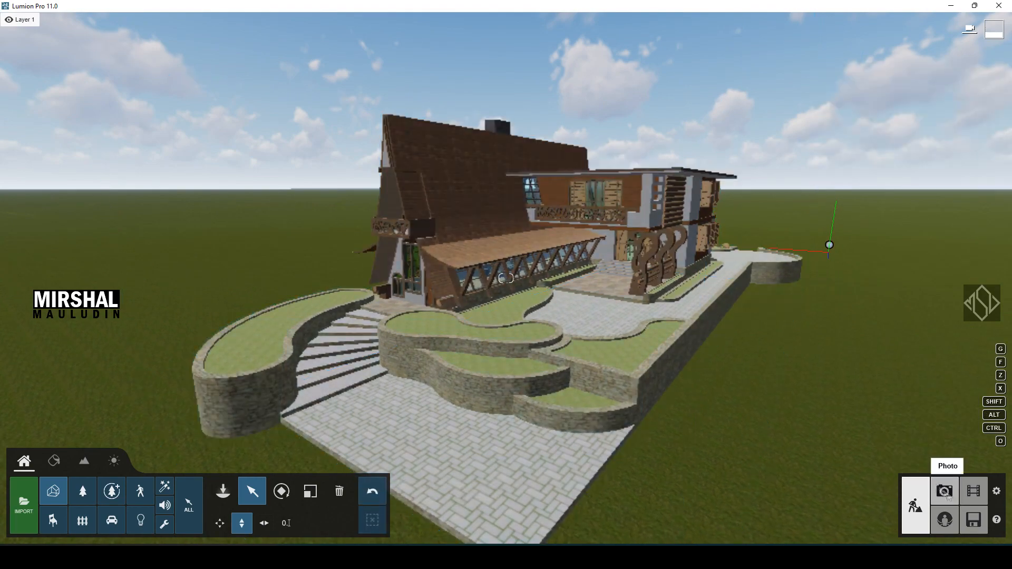
In Photo mode, set the camera's eye level to 1.60 m and its focal length to 35 mm
left_click(949, 497)
right_click_drag(620, 256, 637, 156)
left_click(497, 374)
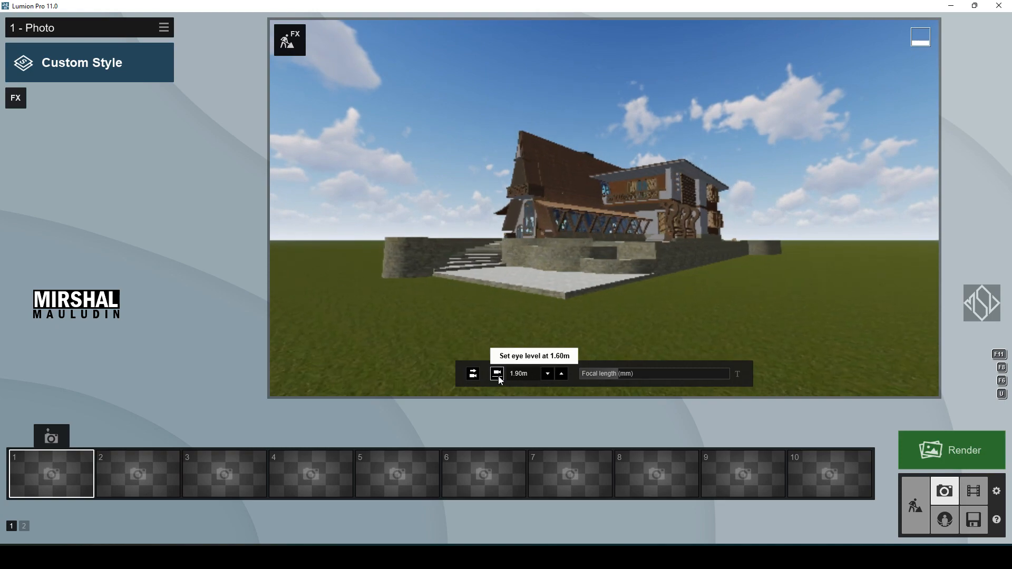
left_click_drag(611, 375, 647, 379)
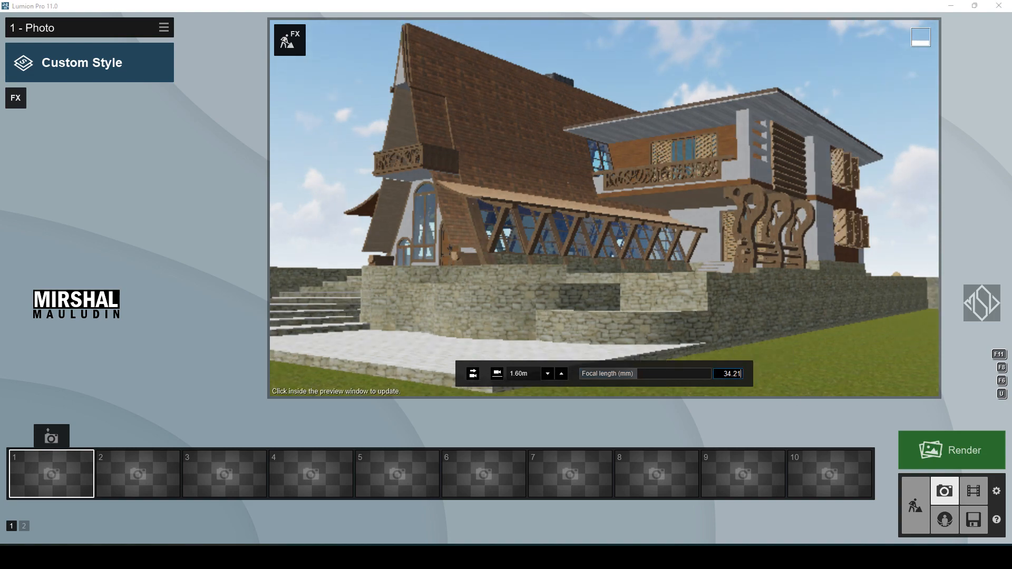
type("35")
key("Return")
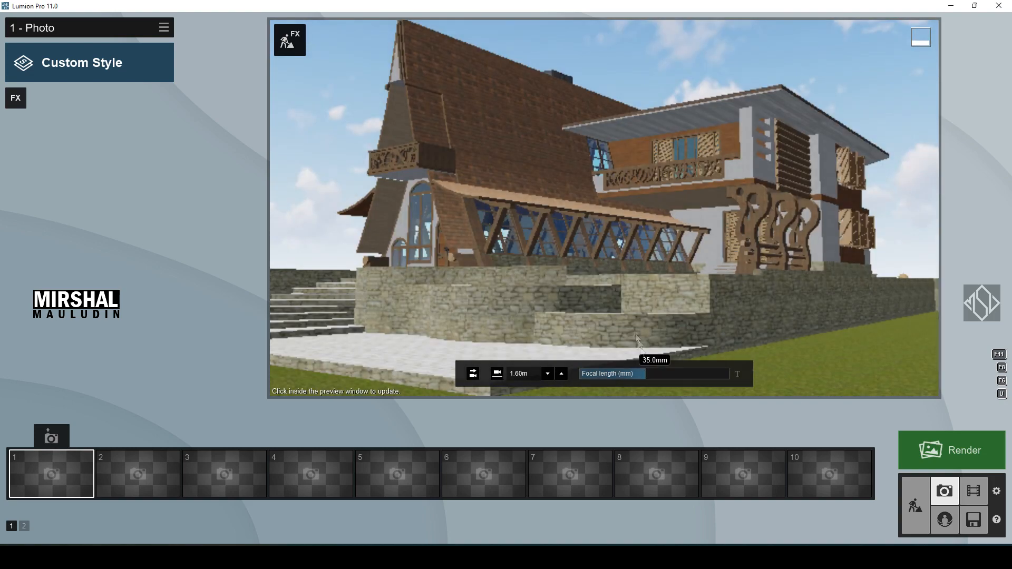
Pull the photo camera back to frame the whole house and reset its eye level to 1.60 m
scroll(627, 307, "down", 3)
scroll(627, 310, "down", 5)
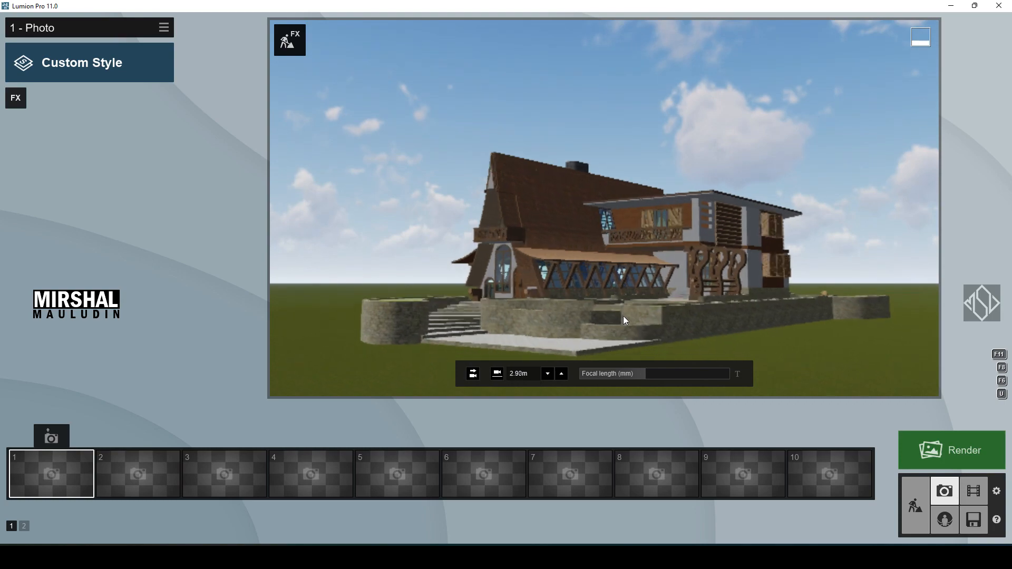
left_click(497, 374)
right_click_drag(590, 289, 596, 227)
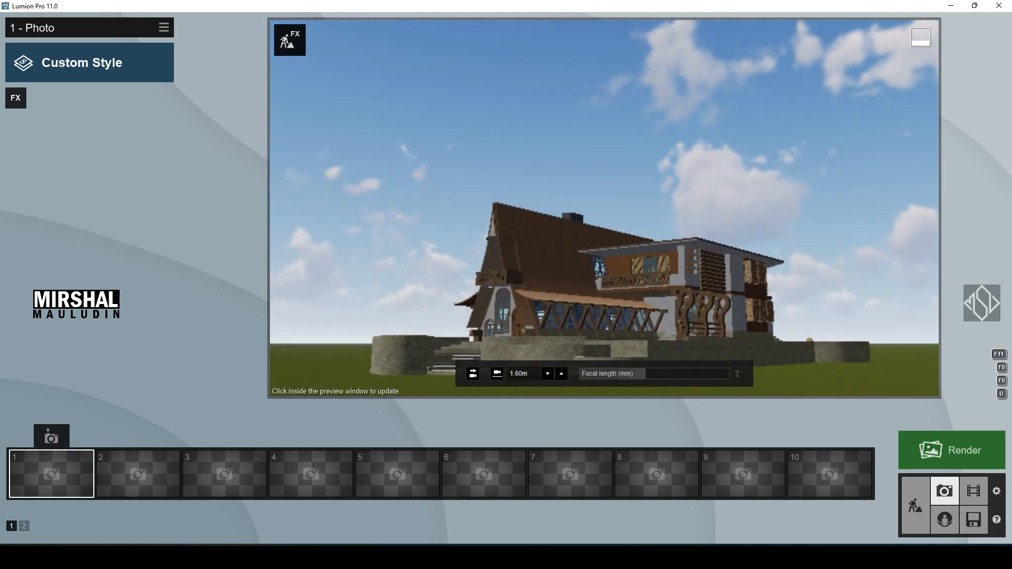
Add the 2-Point Perspective camera effect to the photo
left_click(16, 98)
left_click(311, 294)
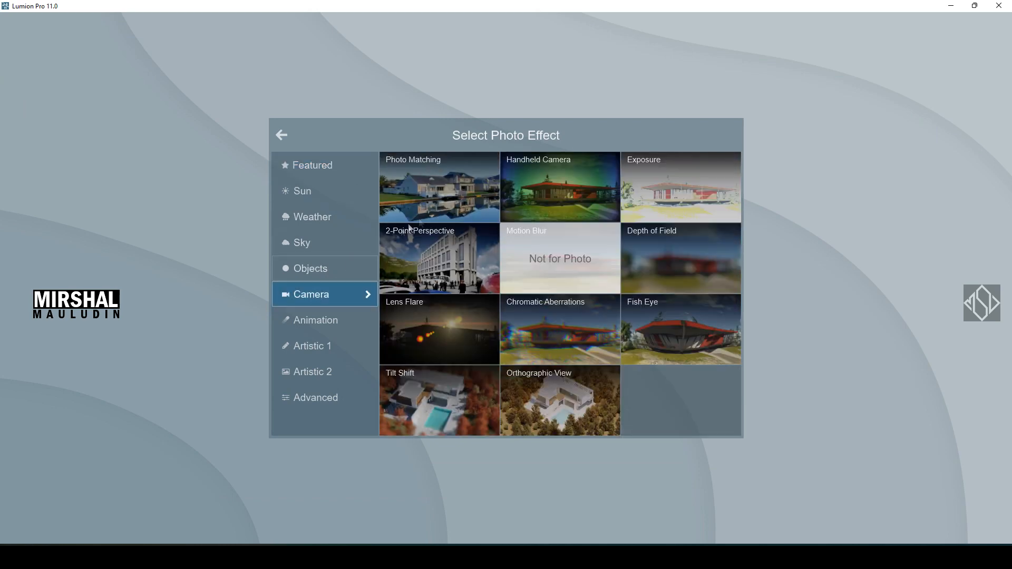
left_click(446, 269)
Reframe the house closer at 1.60 m eye level and store the camera view in photo slot 1
mouse_move(605, 221)
right_mouse_down()
mouse_move(605, 247)
mouse_move(605, 224)
right_mouse_up()
scroll(605, 246, "up", 3)
key("e")
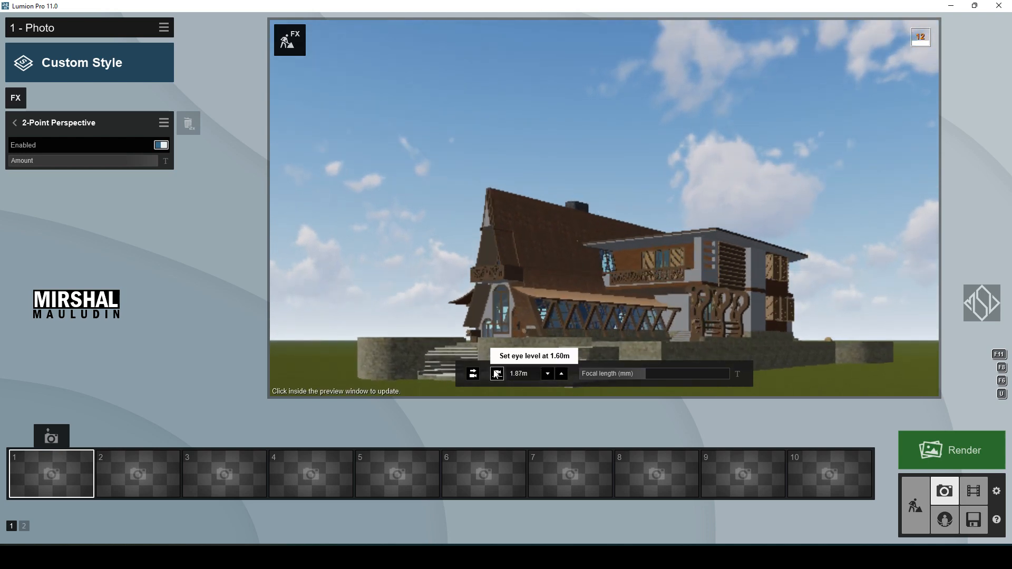
left_click(497, 374)
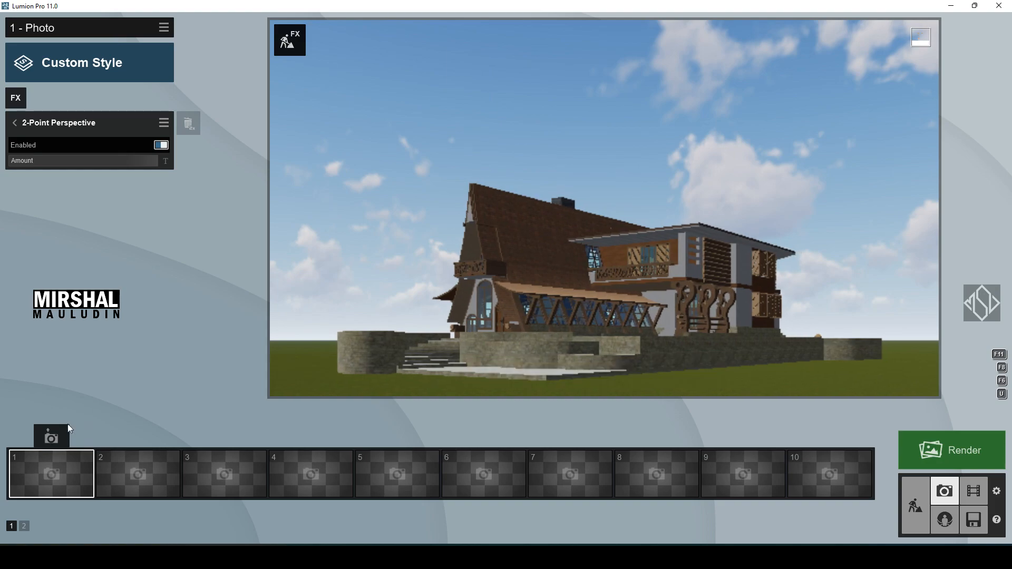
left_click(51, 438)
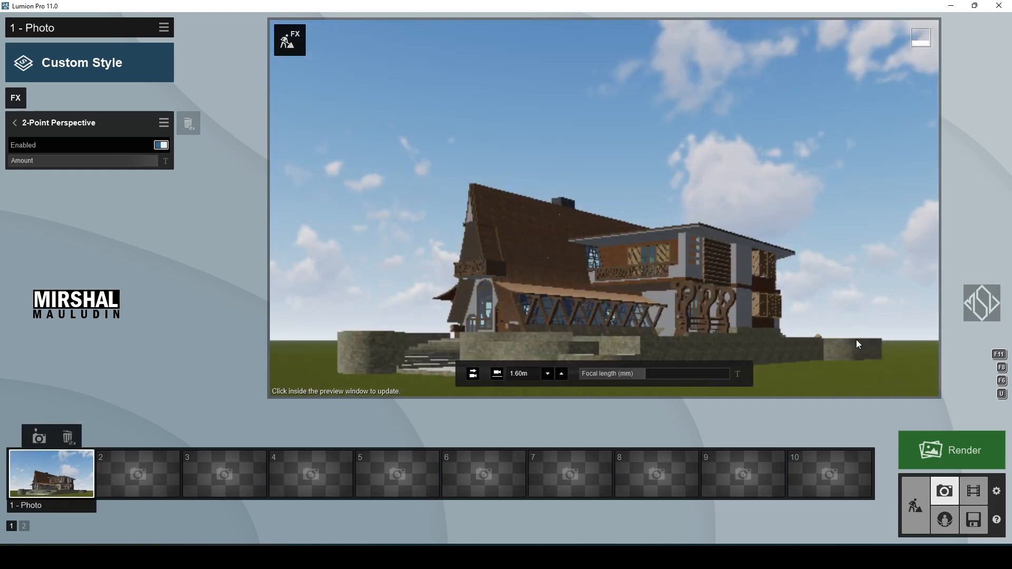
Return to Build mode and assign a Standard material to the main roof's tiles
left_click(915, 506)
right_click_drag(457, 341, 498, 282)
key("w")
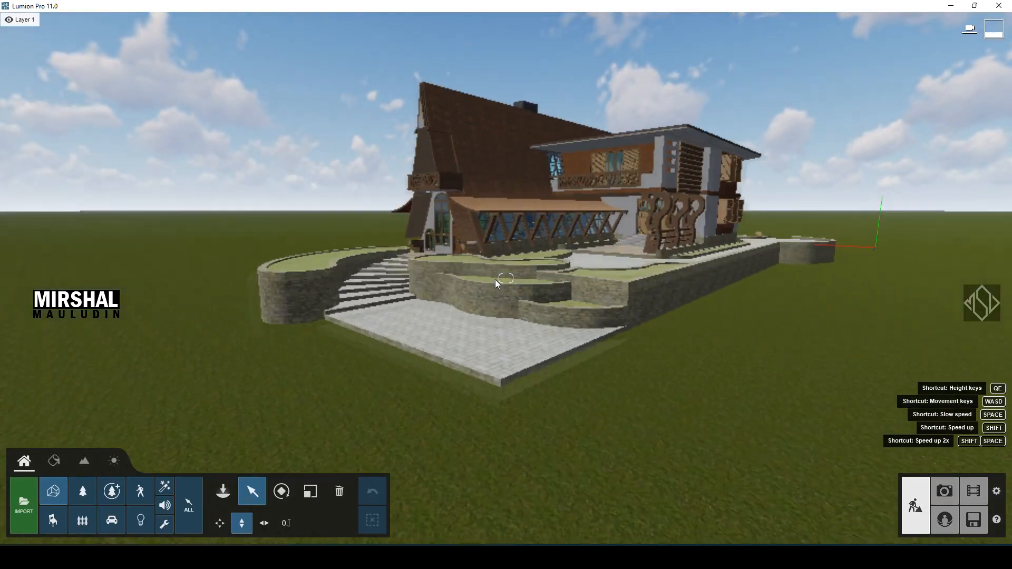
key("q")
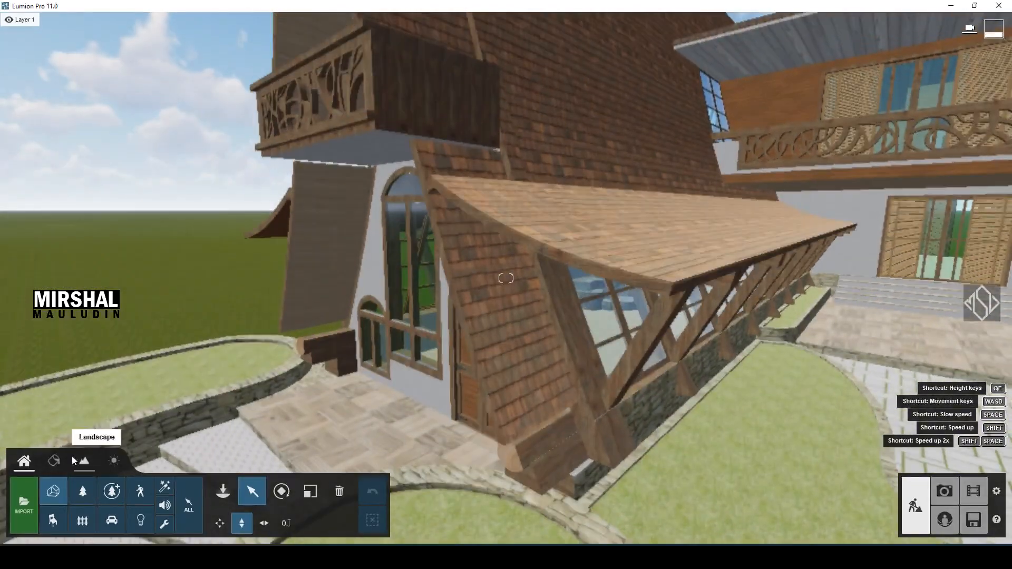
left_click(54, 461)
left_click(511, 246)
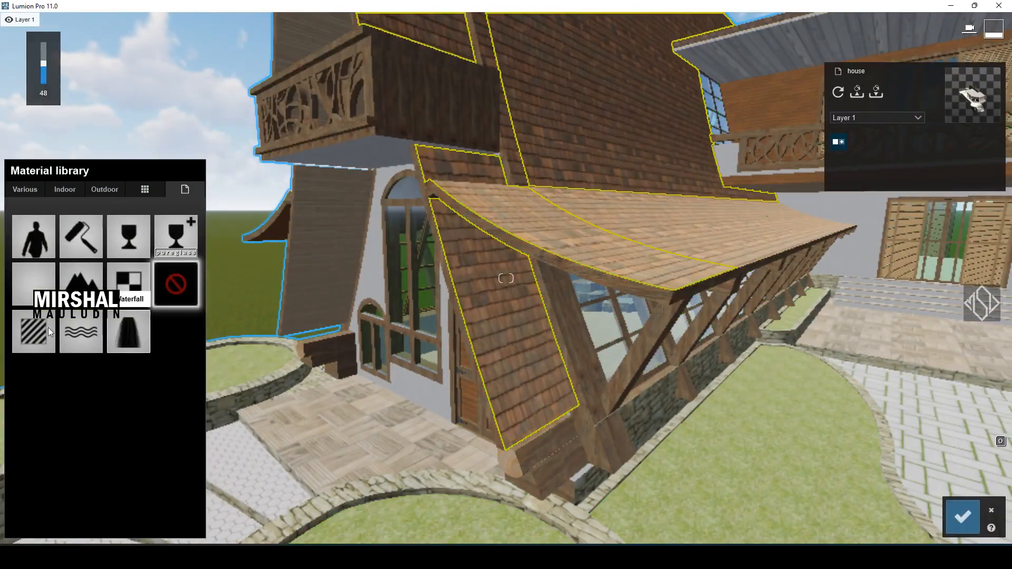
left_click(49, 327)
key("w")
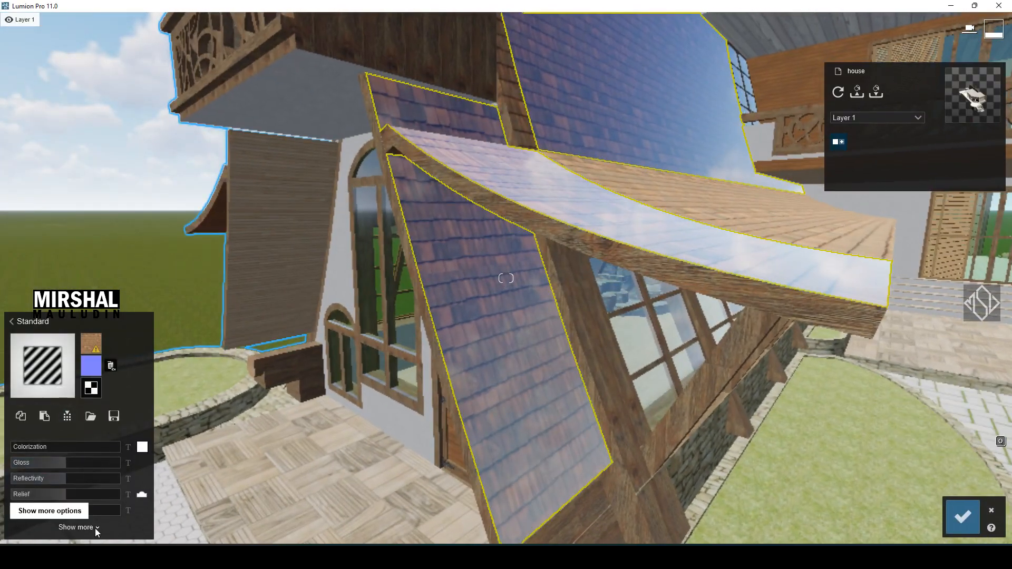
Reduce the roof tiles' gloss and reflectivity, raise relief close to maximum, and add about 0.1 weathering
left_click(96, 530)
left_click(43, 358)
left_click(42, 373)
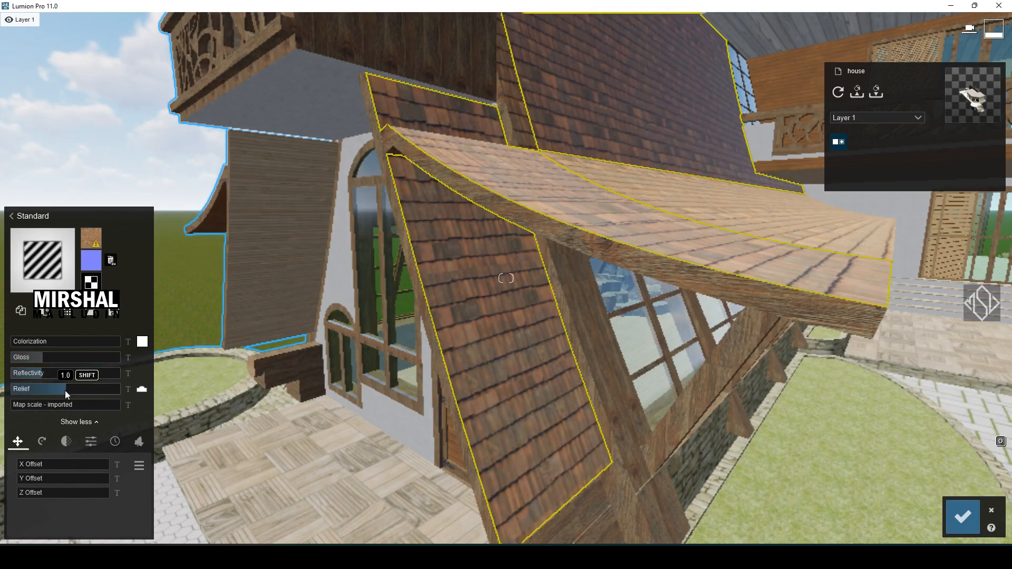
left_click_drag(65, 390, 117, 389)
left_click(114, 441)
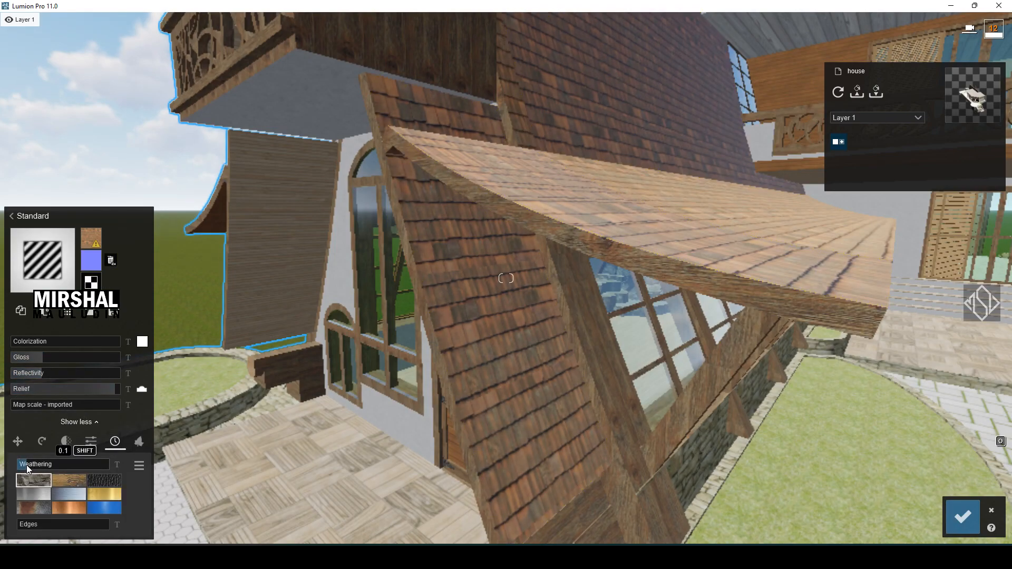
Assign a Standard material to the remaining tiled surface of the canopy roof above the slanted windows
key("d")
key("q")
right_click_drag(473, 274, 441, 295)
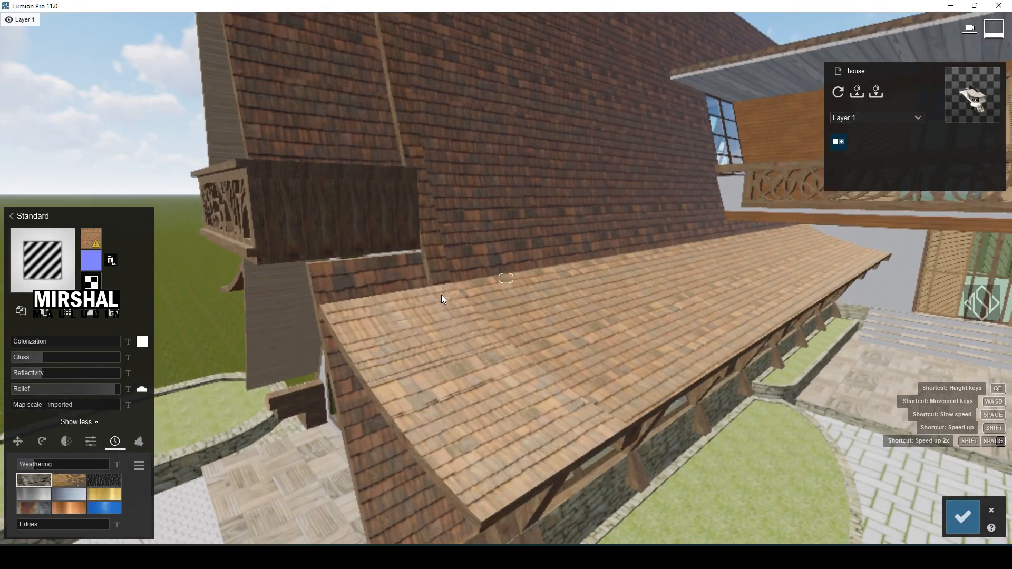
left_click(583, 311)
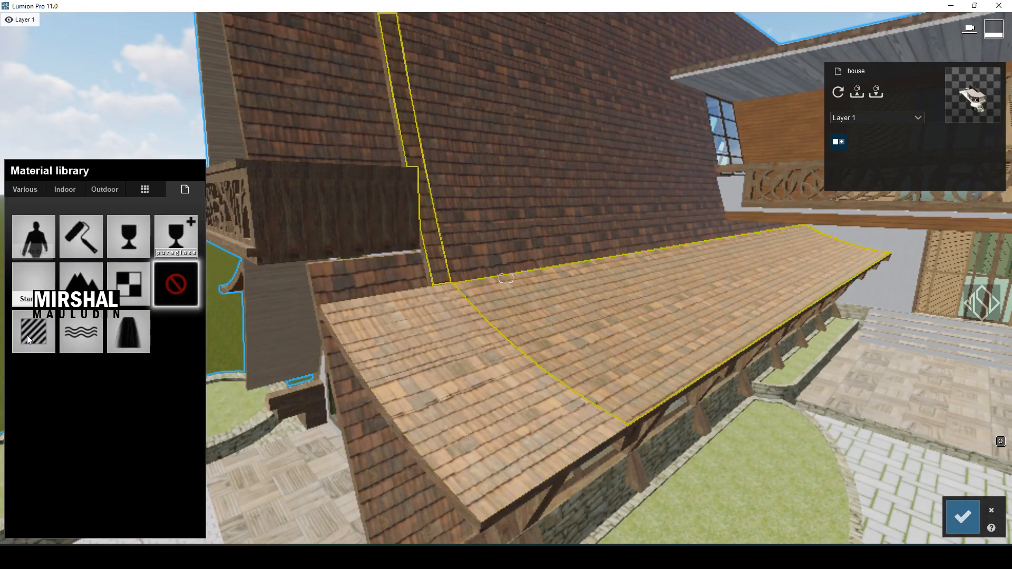
left_click(27, 335)
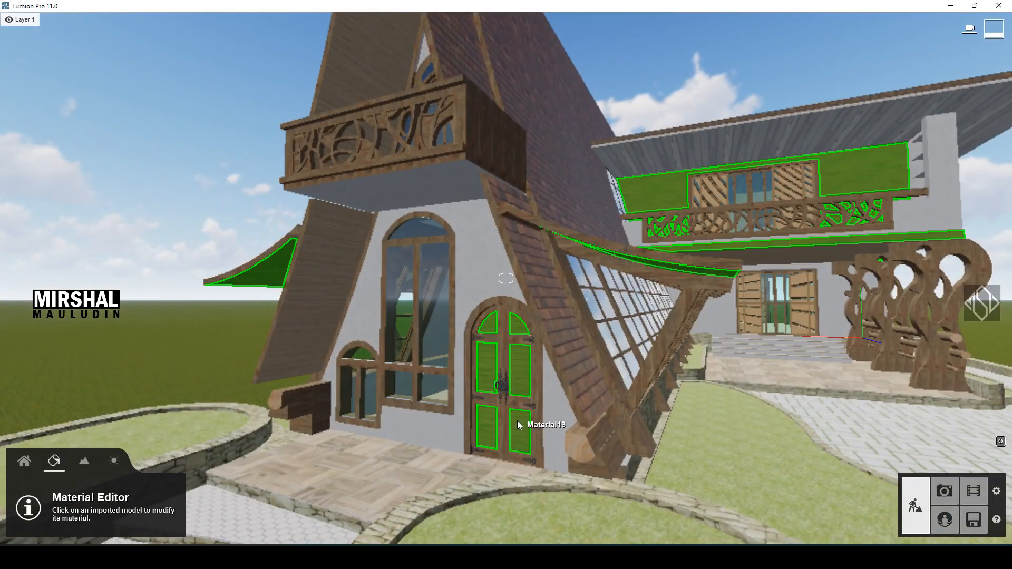
Give the front door's wood panels a Standard material with slightly reduced gloss and near-maximum relief, then save the materials
left_click(516, 420)
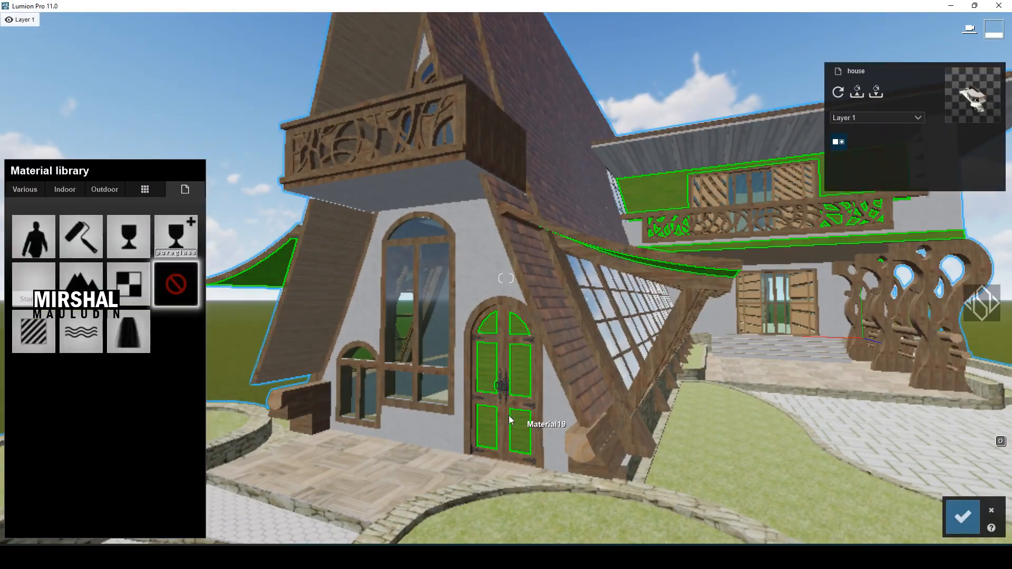
left_click(35, 336)
key("w")
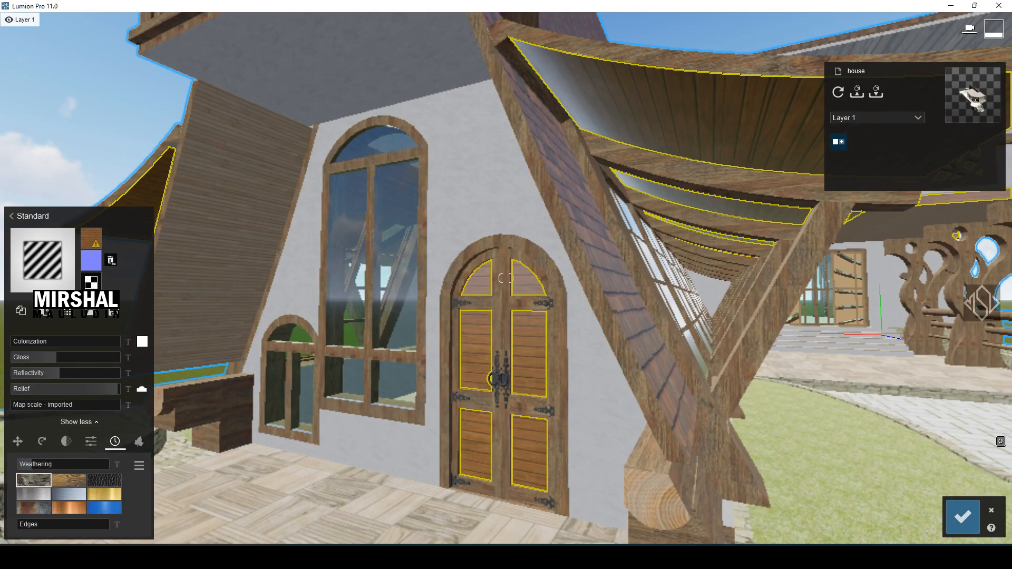
left_click(962, 517)
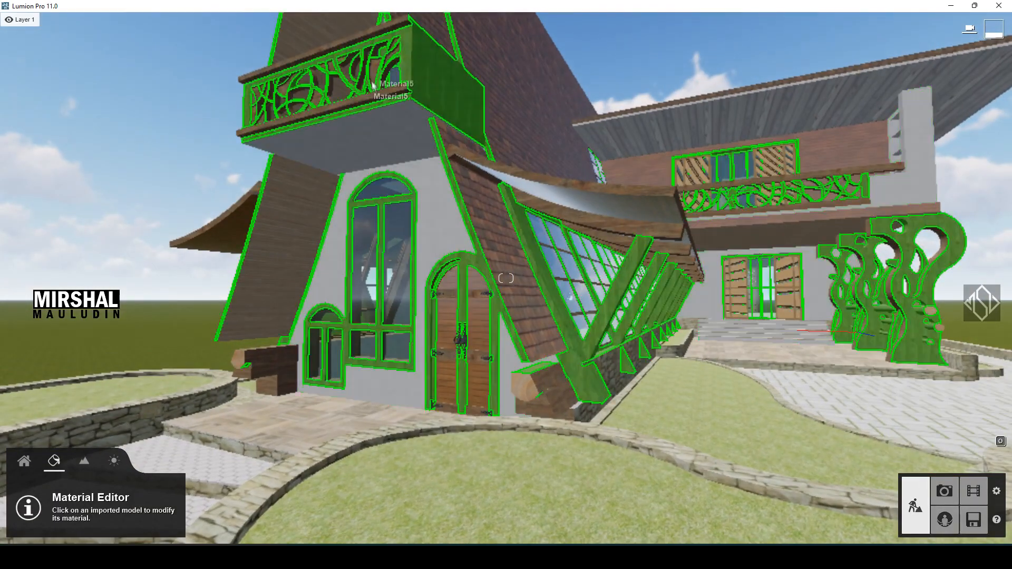
Give the balcony rail and beam wood a Standard material, adjust its gloss, reflectivity and relief, and save
left_click(374, 93)
left_click(46, 340)
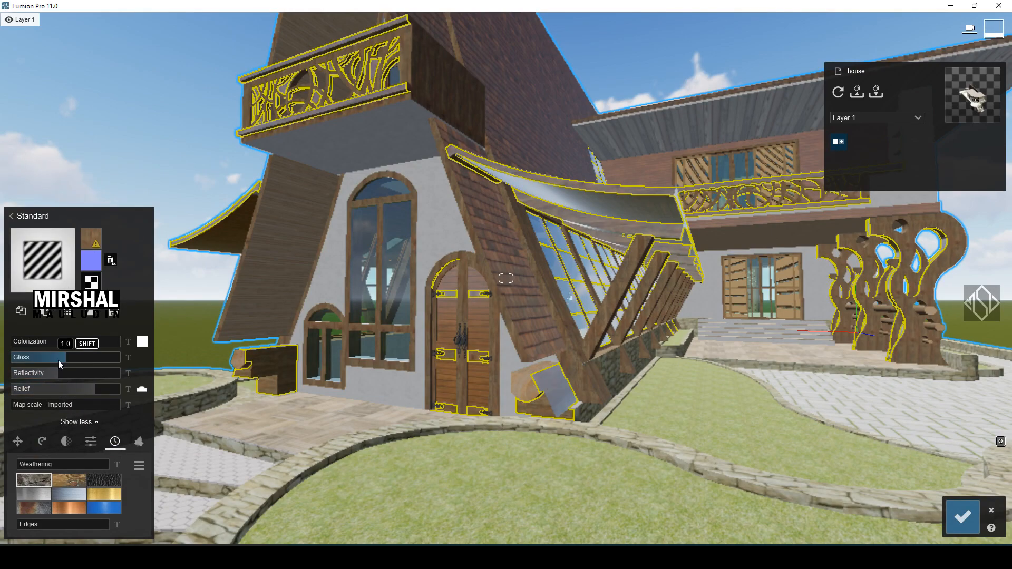
left_click(963, 517)
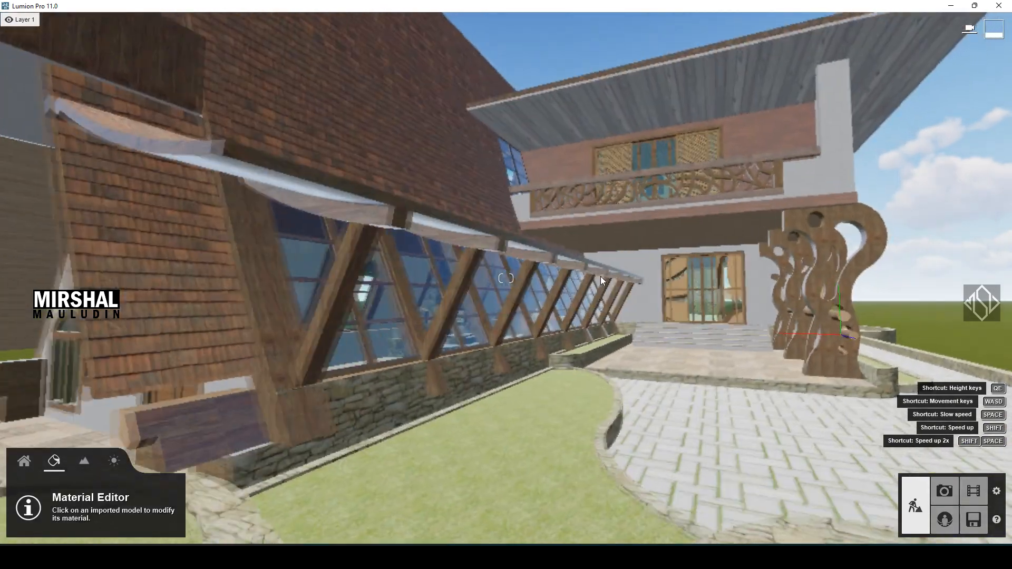
Give the upper roof's plank soffit a Standard material with lower gloss and reflectivity, maximum relief and about 0.3 weathering
key("s")
key("q")
key("d")
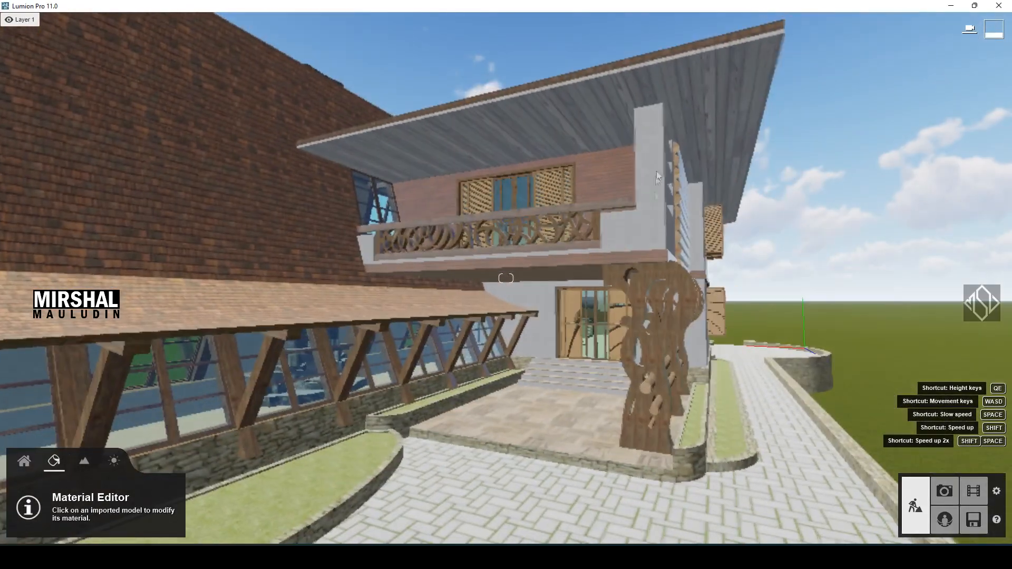
left_click(591, 120)
left_click(40, 336)
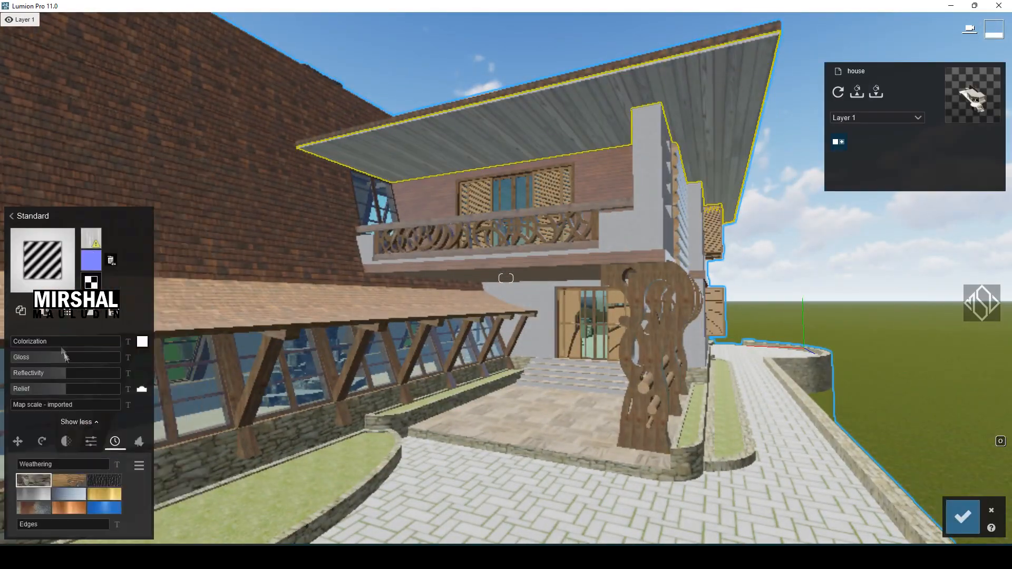
left_click_drag(67, 364, 108, 399)
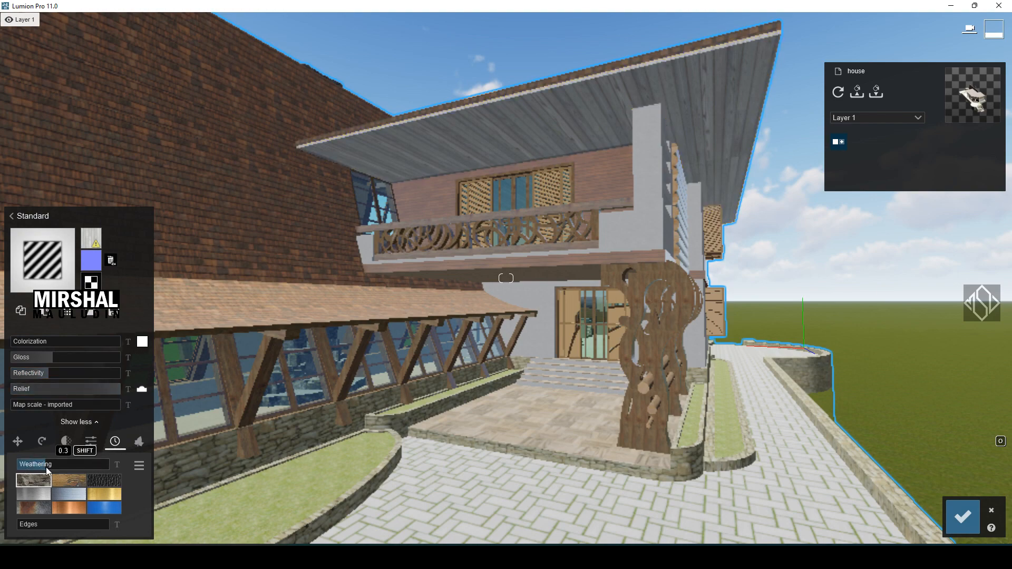
Give the carved columns and window-frame wood a Standard material with reduced reflectivity and maximum relief, then save
left_click(654, 281)
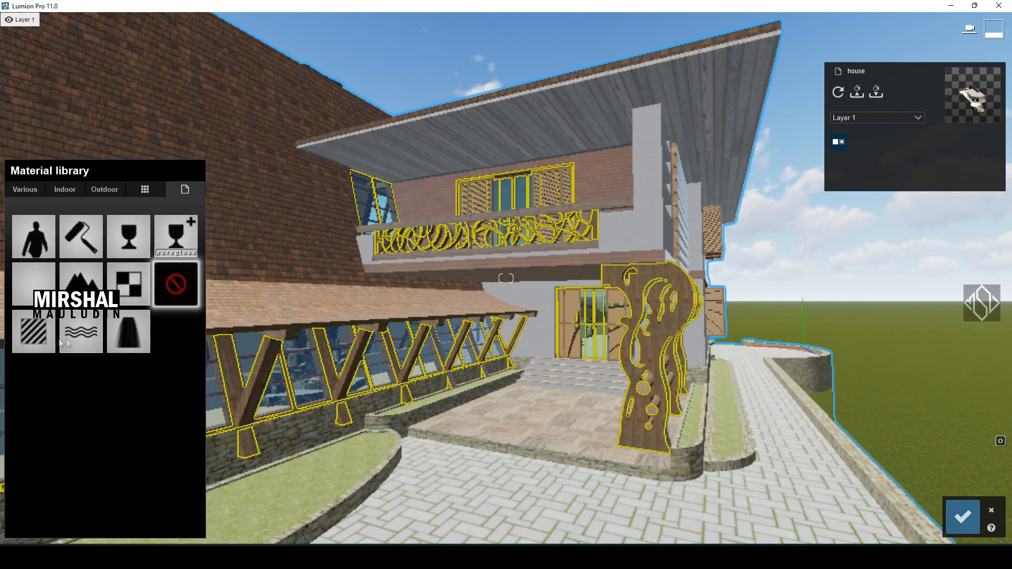
left_click(28, 339)
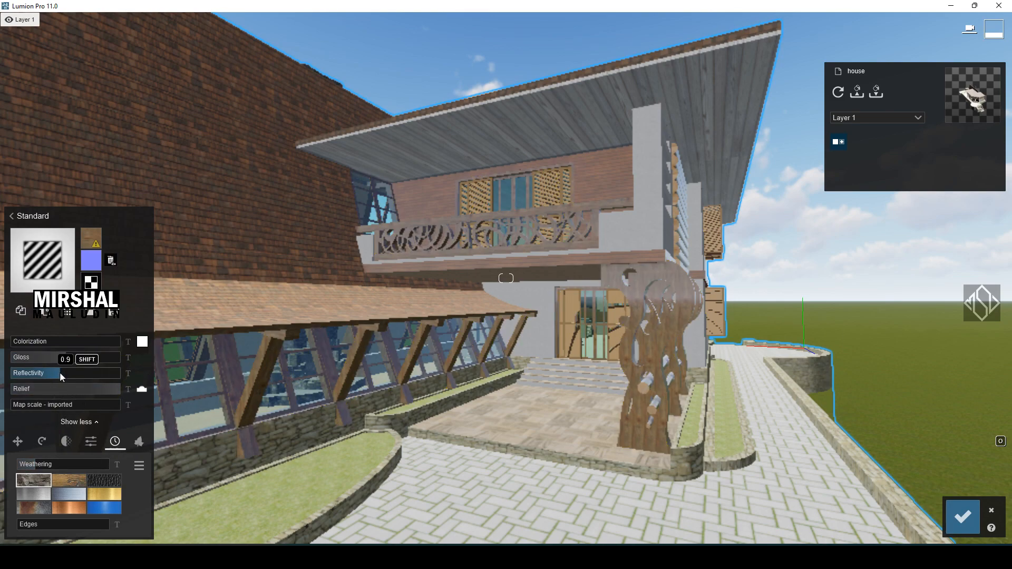
left_click(962, 517)
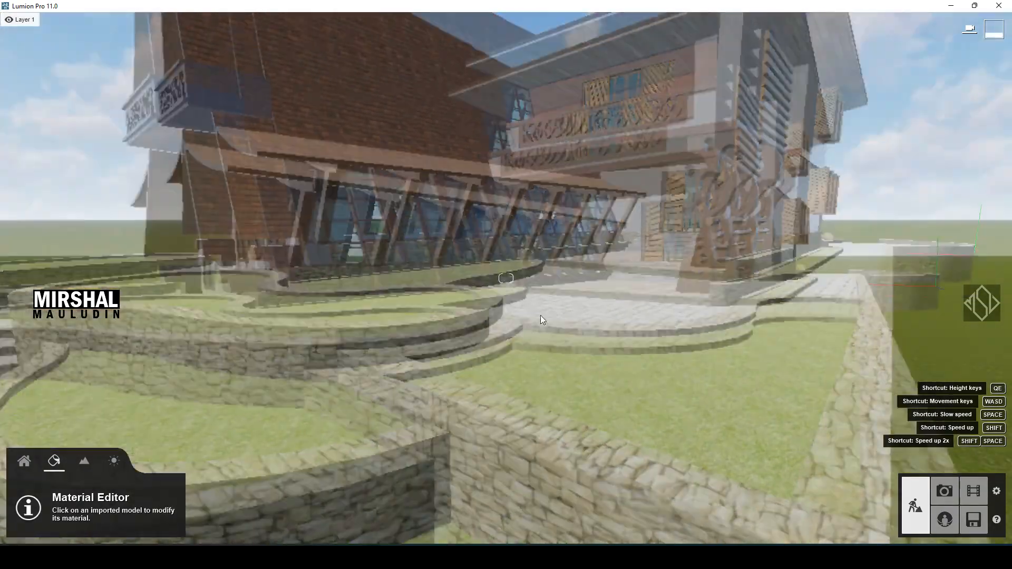
Give the garden's stone retaining walls a Standard material with low gloss and reflectivity, maximum relief and about 0.3 weathering, then save
key("s")
right_click_drag(539, 315, 374, 361)
left_click(369, 363)
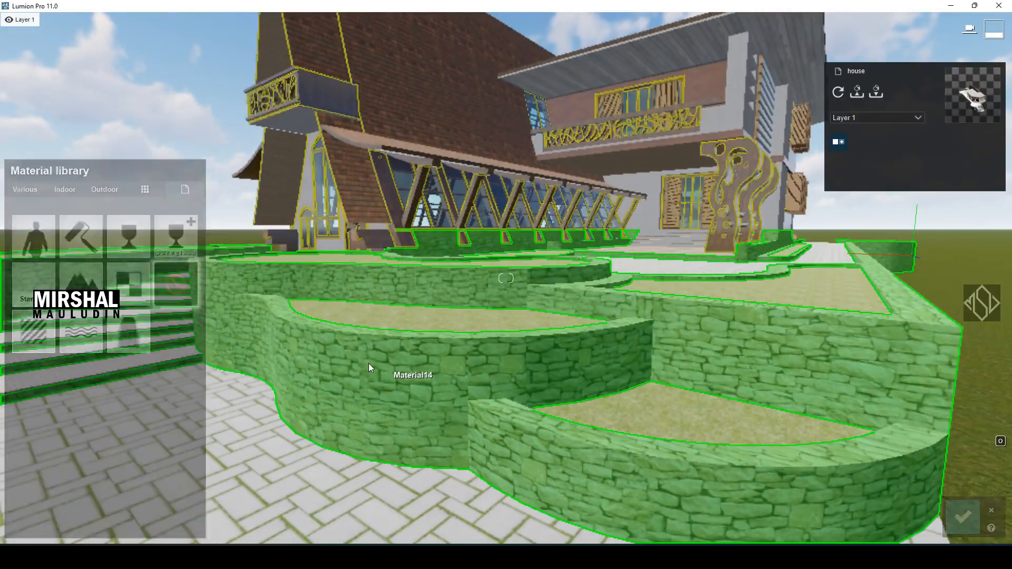
left_click(43, 326)
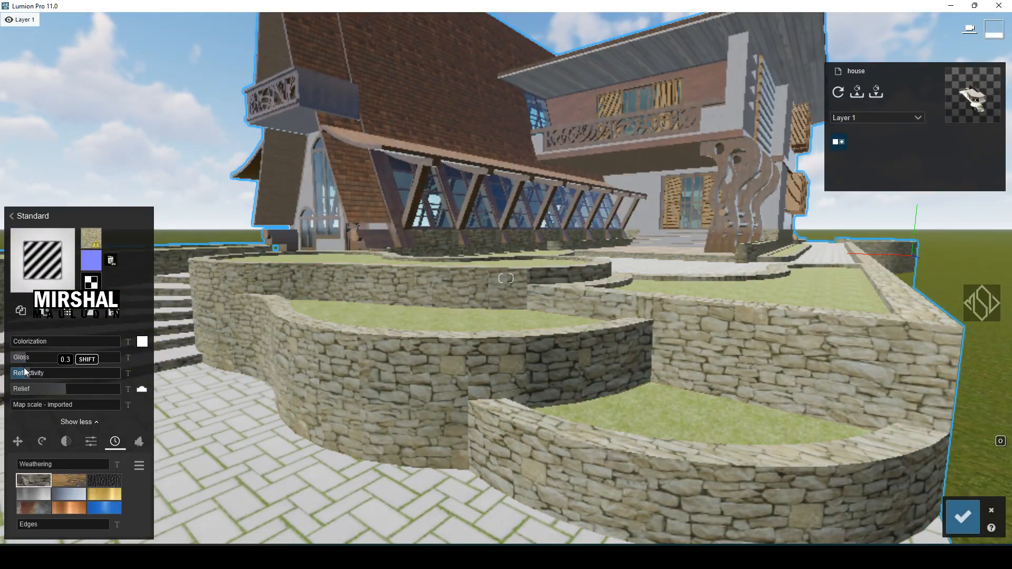
left_click_drag(68, 389, 119, 389)
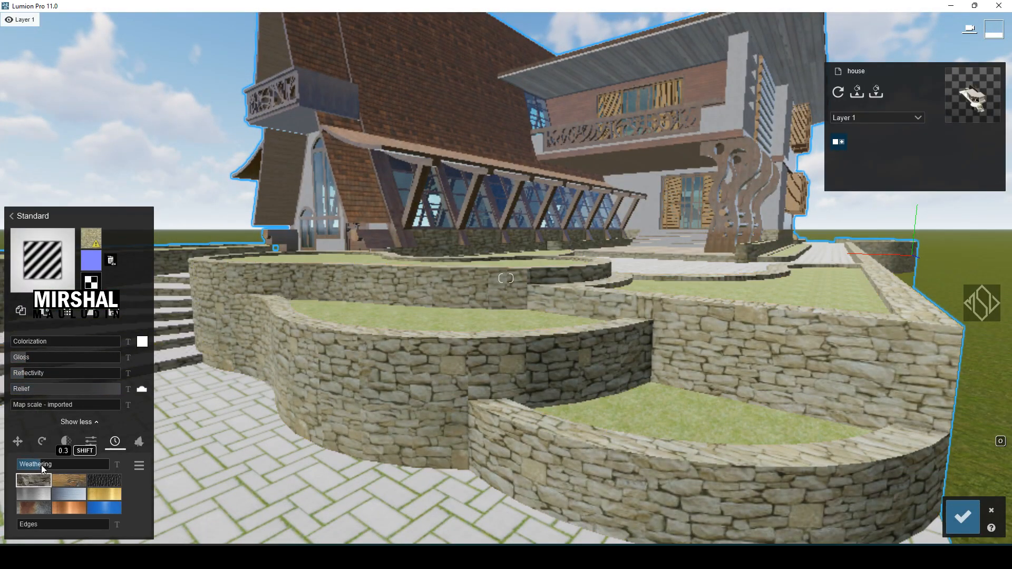
key("w")
left_click(963, 516)
Assign a dense 3D Grass material to the lawn surfaces inside the stone planters and save the change
left_click(704, 484)
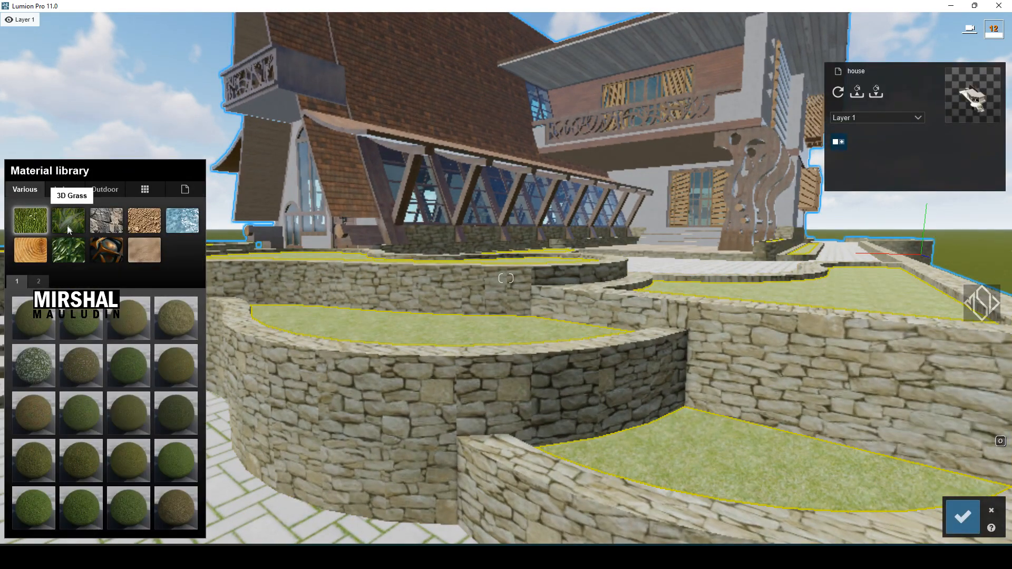
left_click(70, 225)
left_click(140, 365)
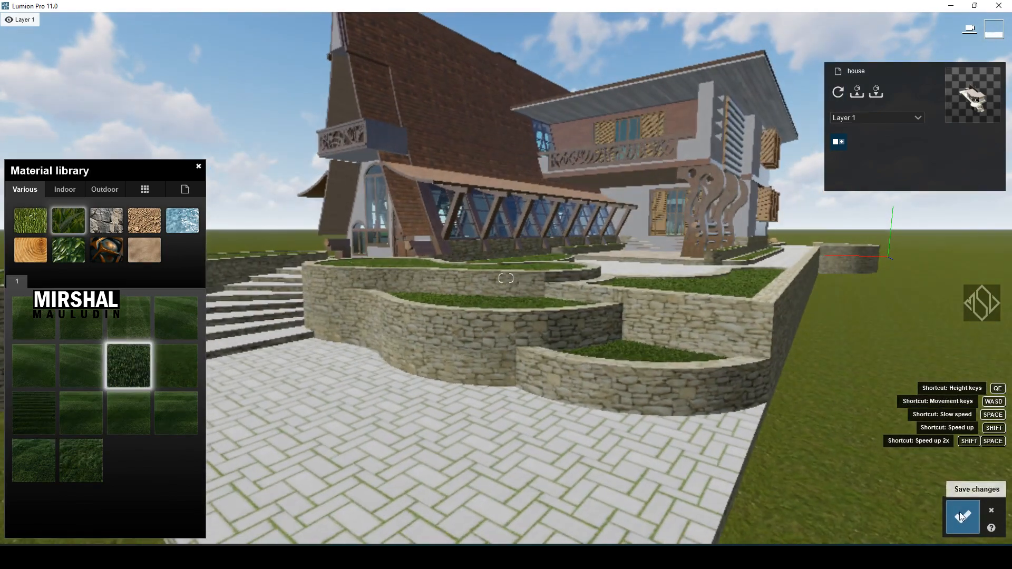
left_click(960, 511)
Give the herringbone pavers a Standard material with reduced gloss and reflectivity, adjust its relief, and save
left_click(394, 444)
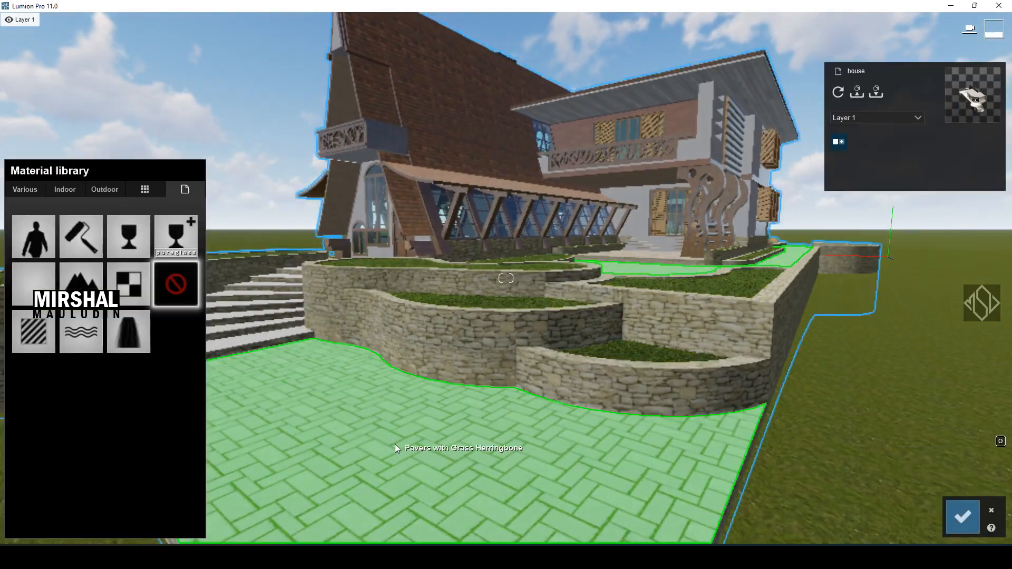
left_click(32, 337)
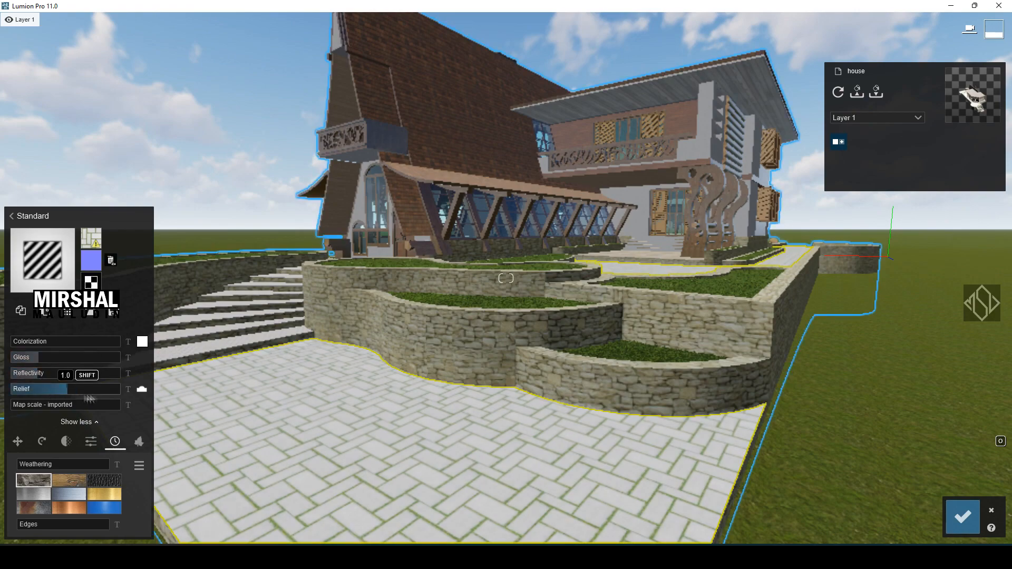
left_click(963, 516)
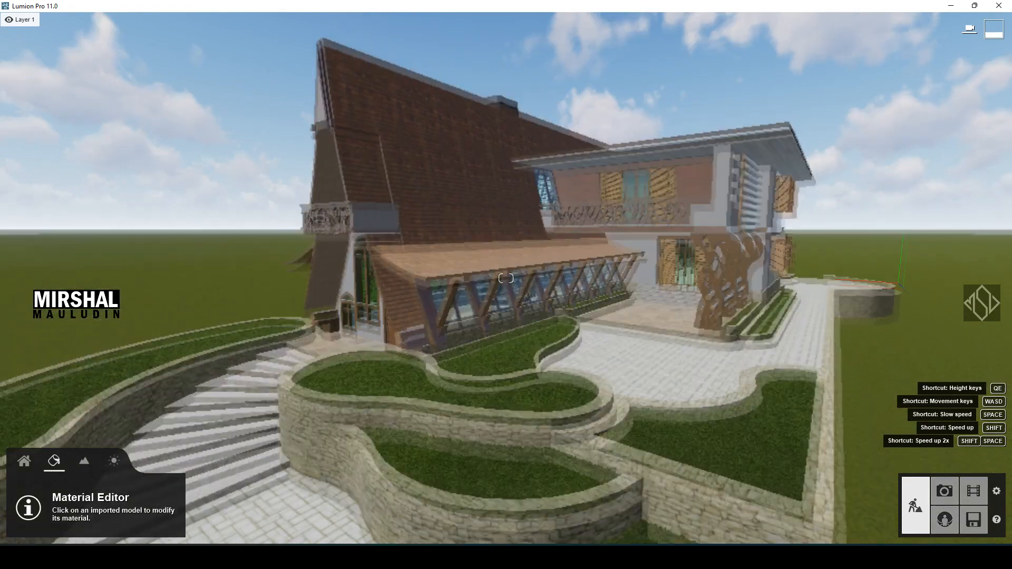
Give the dark stone chimney a Standard material with lower gloss and reflectivity, near-maximum relief and about 0.3 weathering, then save
key("q")
key("w")
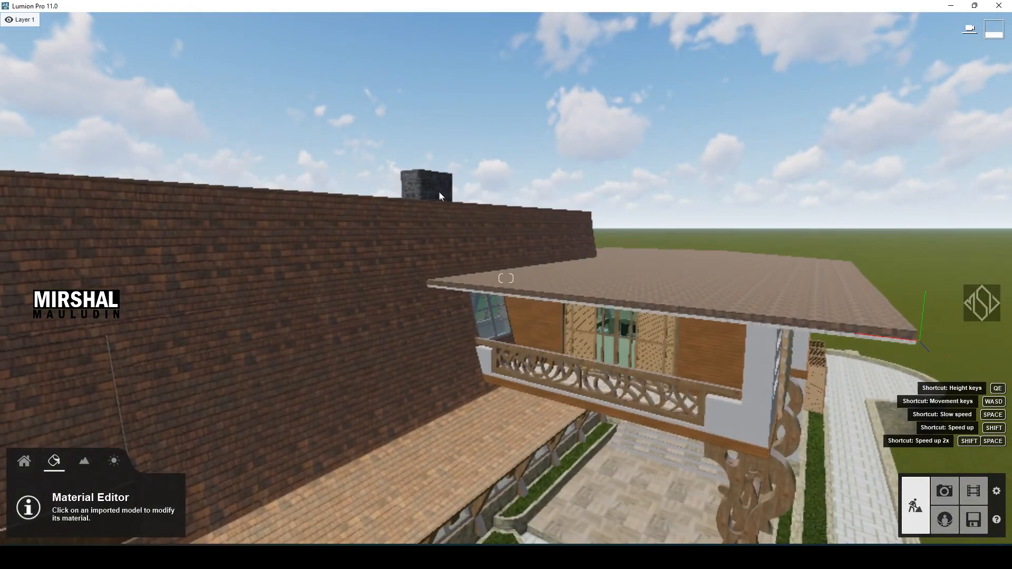
left_click(441, 195)
left_click(91, 343)
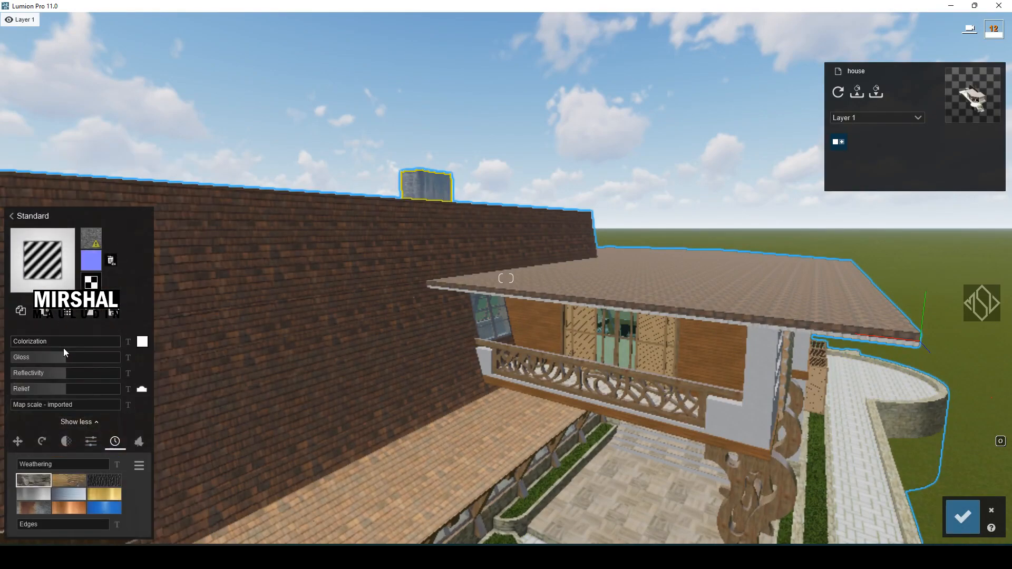
left_click_drag(57, 393, 113, 390)
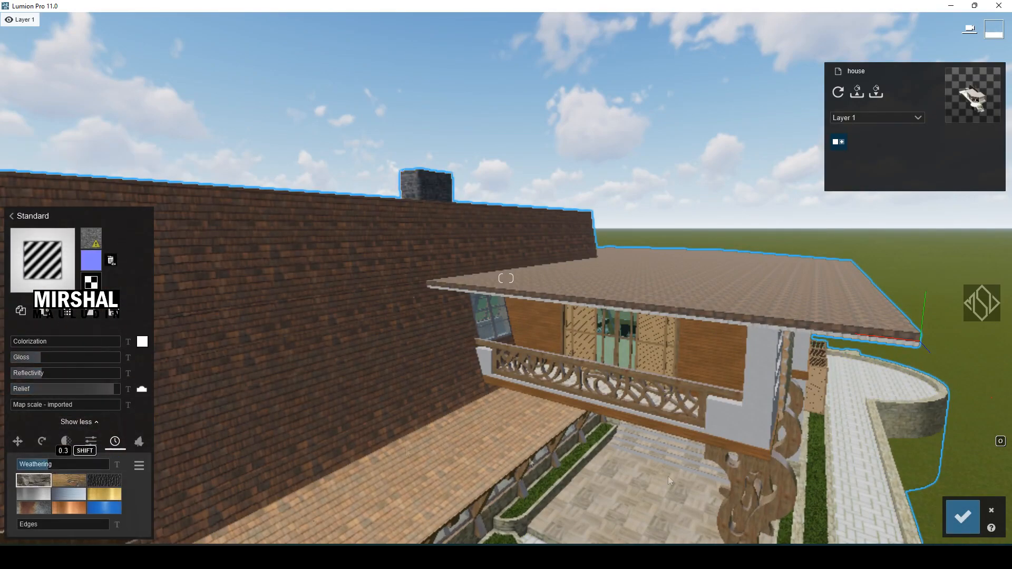
left_click(956, 518)
Give the house's white plaster walls a Standard material with slightly reduced gloss and reflectivity, then save
key("e")
key("e")
right_click_drag(769, 238, 758, 204)
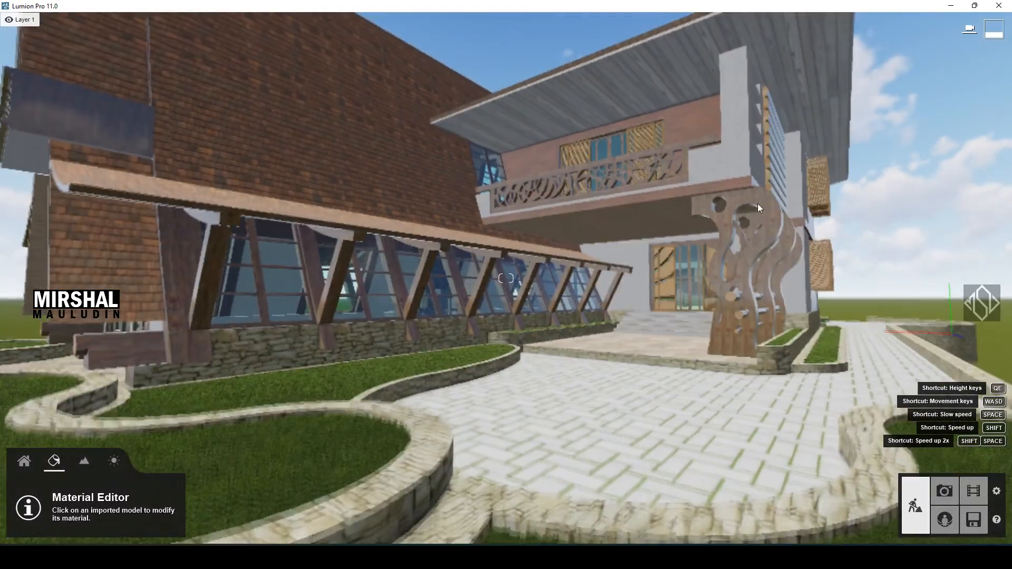
left_click(797, 161)
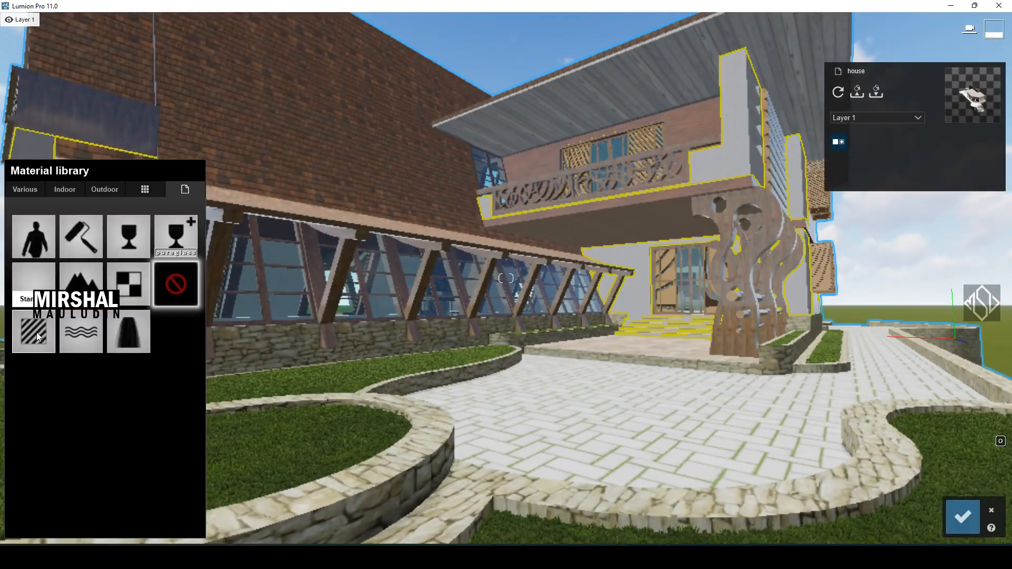
left_click(36, 332)
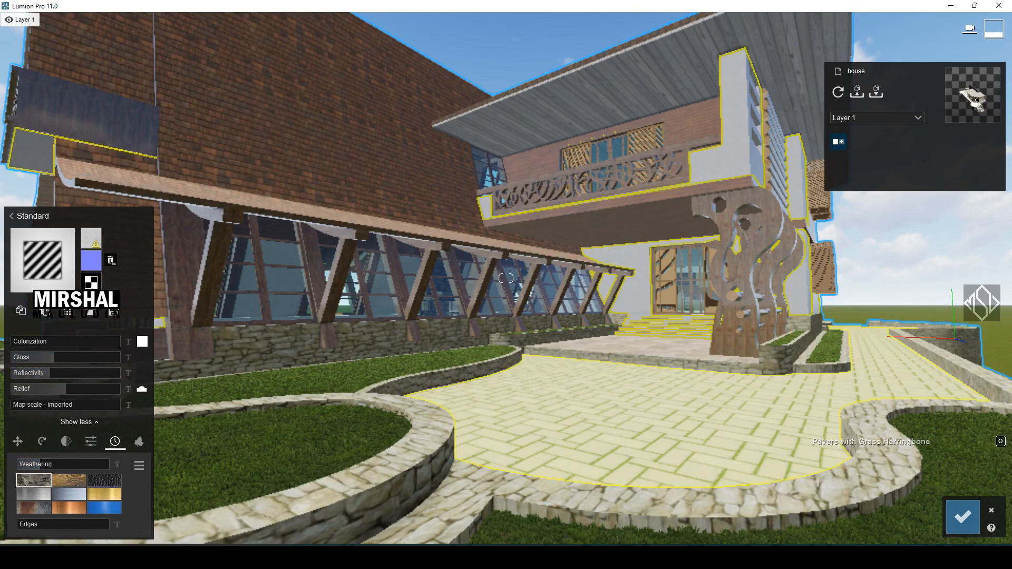
left_click(963, 517)
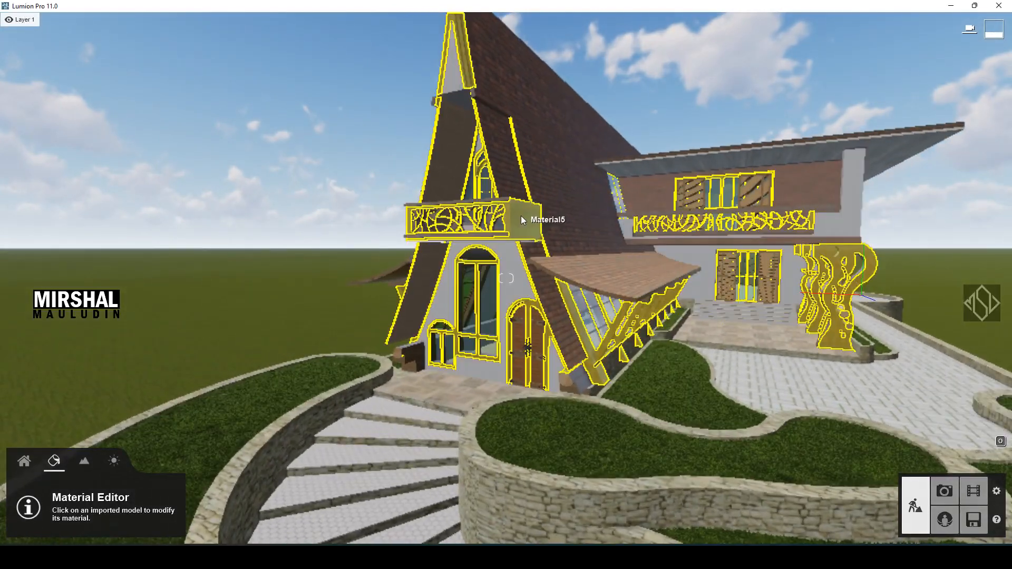
Review the carved balcony wood's material, then give the tiled entrance landings a Standard material with reduced gloss and reflectivity and adjusted relief, and save
left_click(522, 217)
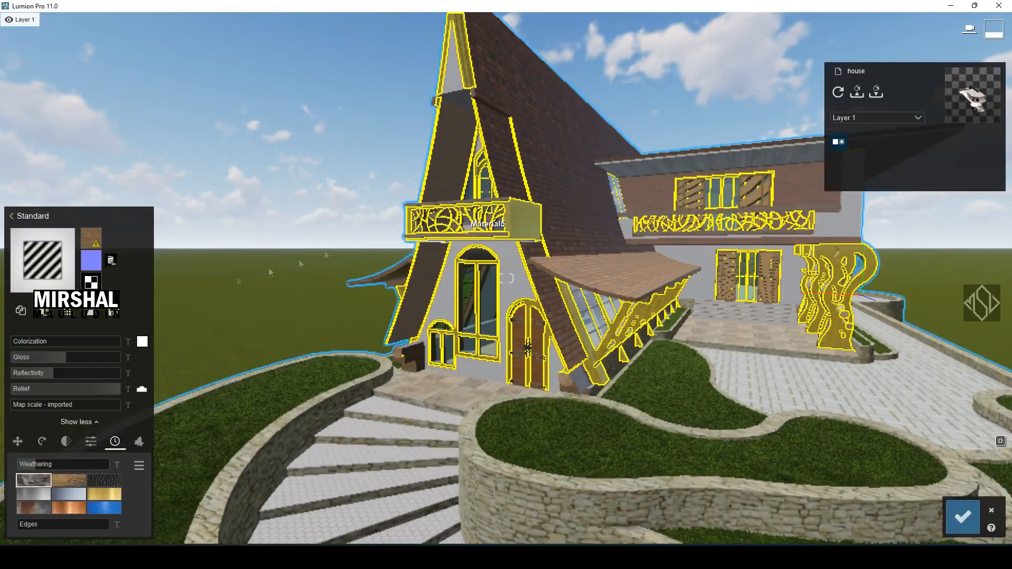
left_click(961, 518)
left_click(423, 388)
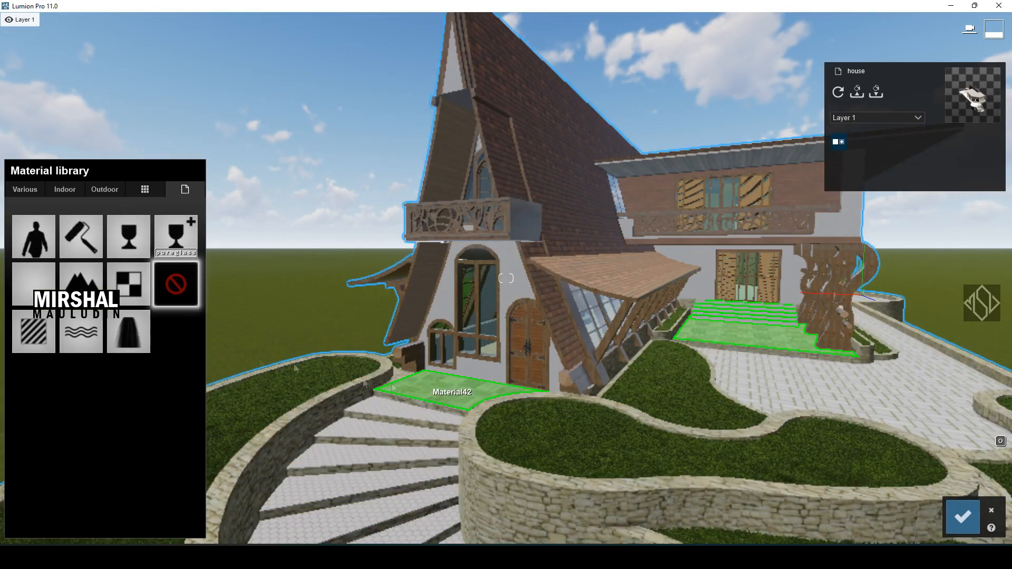
left_click(30, 334)
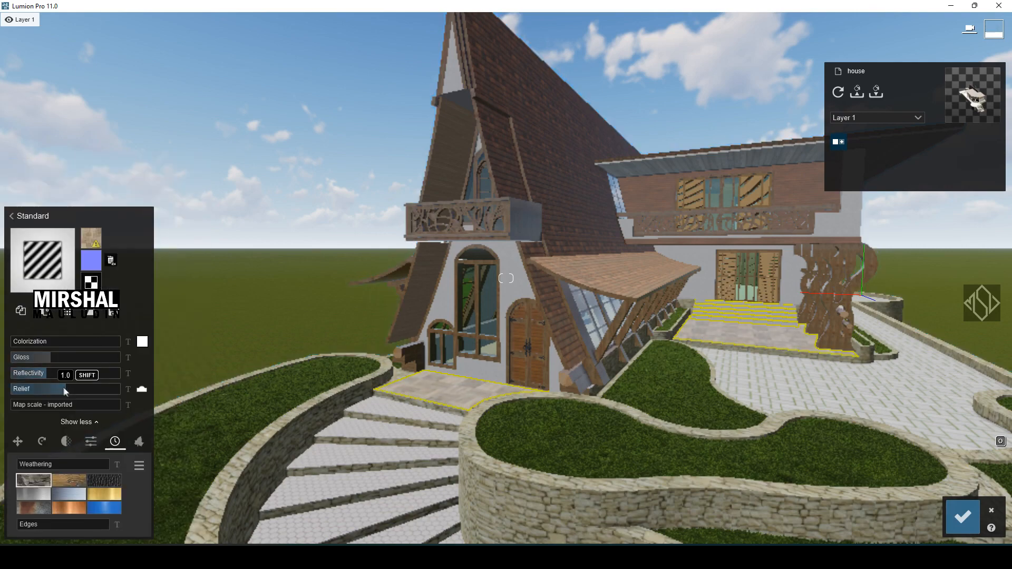
left_click(963, 517)
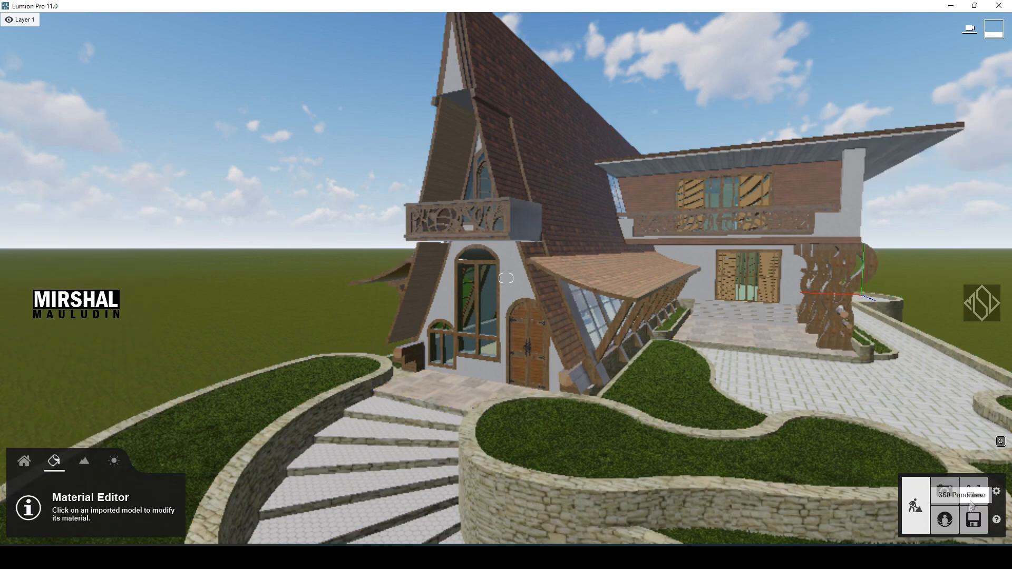
Apply the Daytime style to the first saved photo and raise the Real Skies heading to its maximum
left_click(934, 492)
left_click(40, 479)
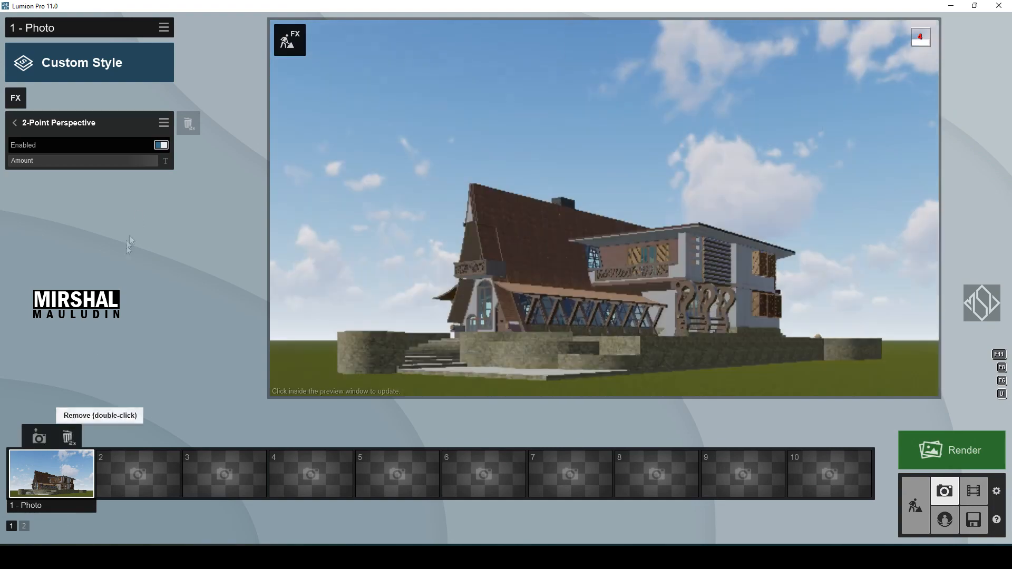
left_click(116, 68)
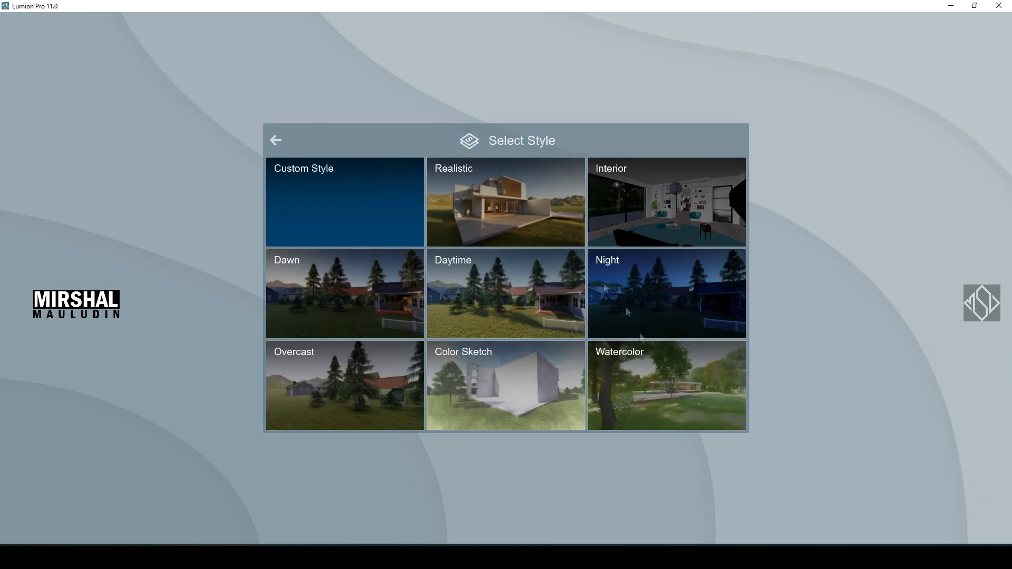
left_click(529, 316)
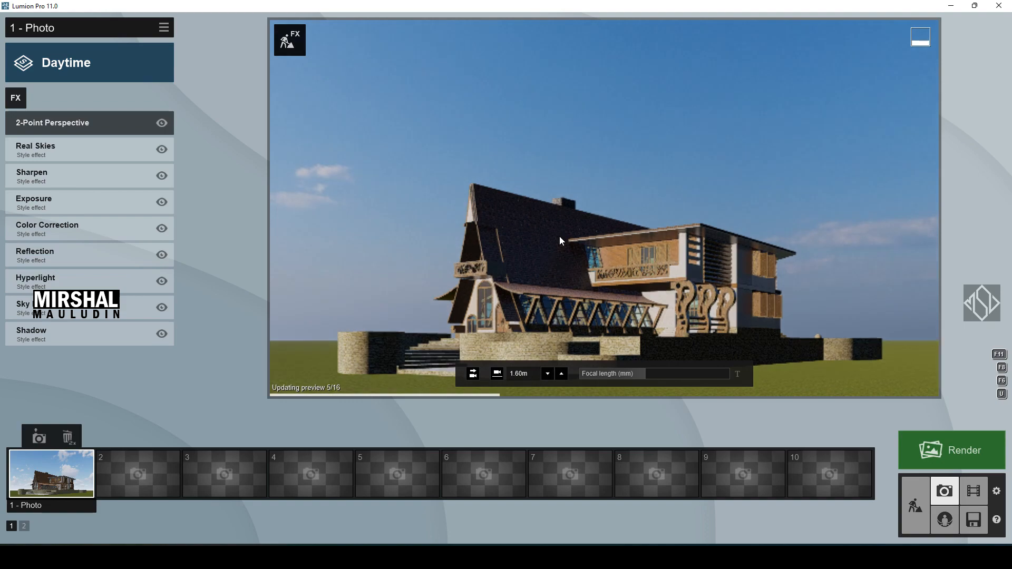
left_click(65, 148)
left_click_drag(92, 186, 154, 192)
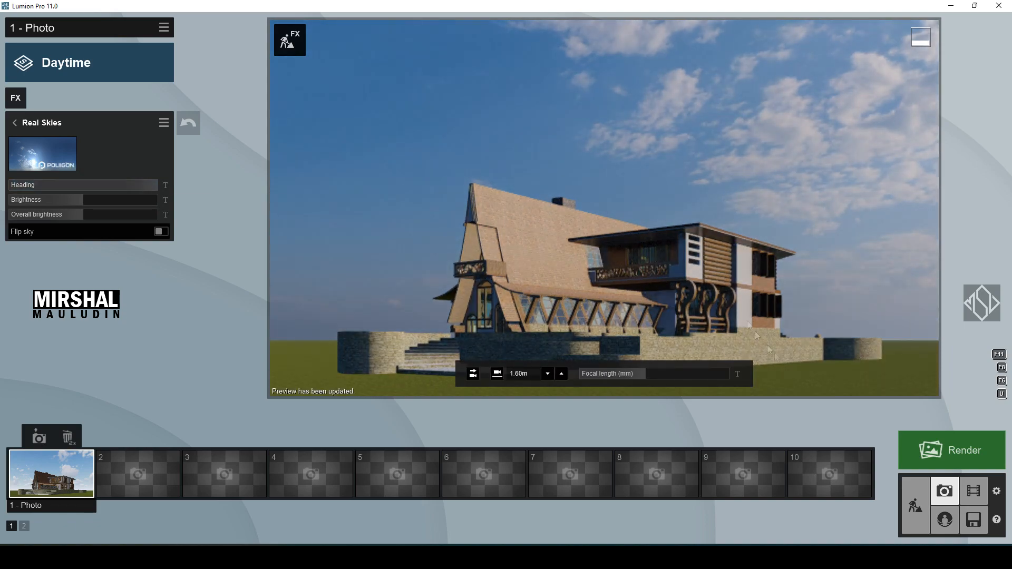
Return to building the scene with an elevated view of the house and rename Layer 2 as TREE 1
left_click(915, 501)
right_click_drag(506, 263, 412, 393)
left_click(24, 461)
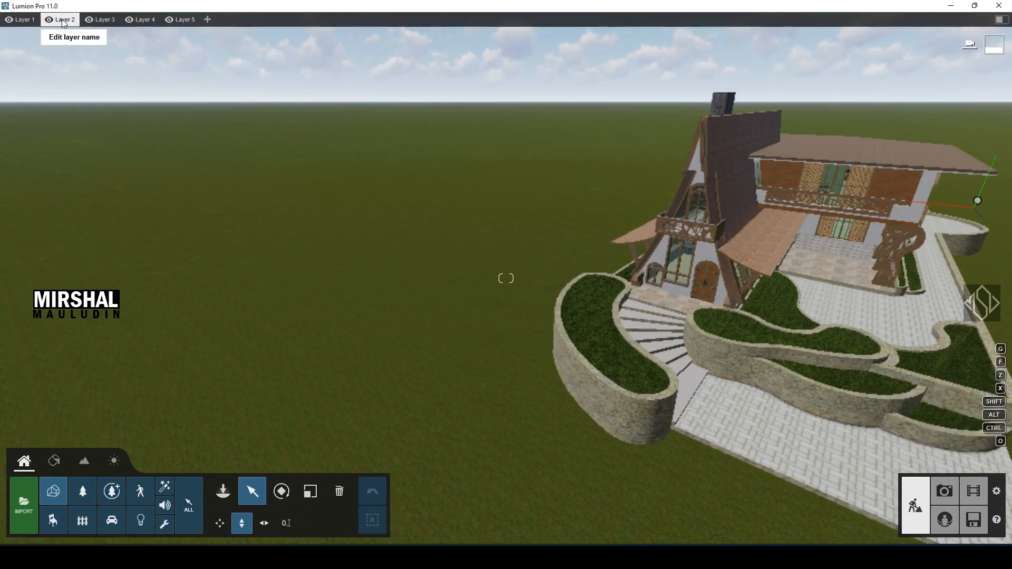
left_click(62, 22)
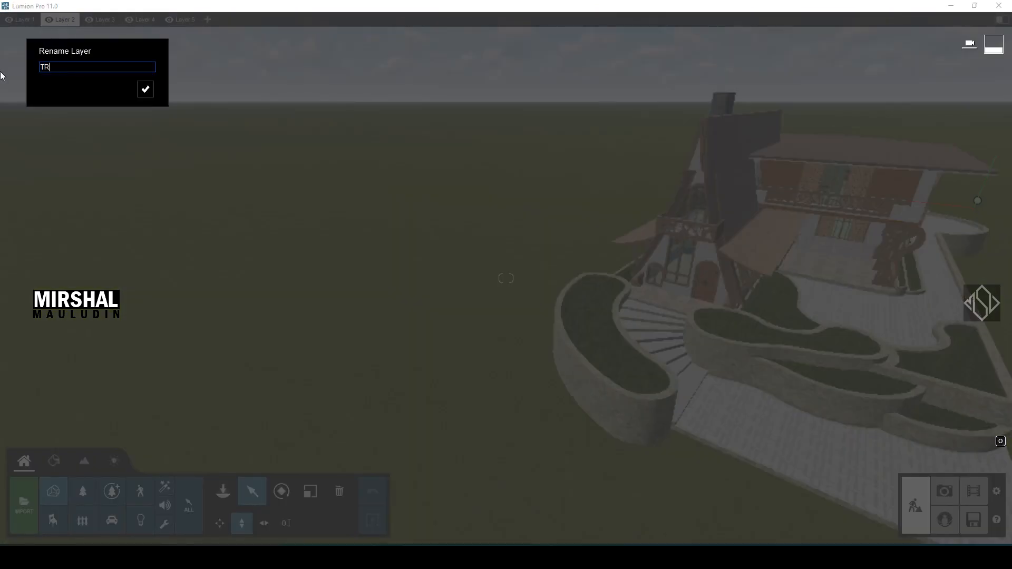
left_click(150, 93)
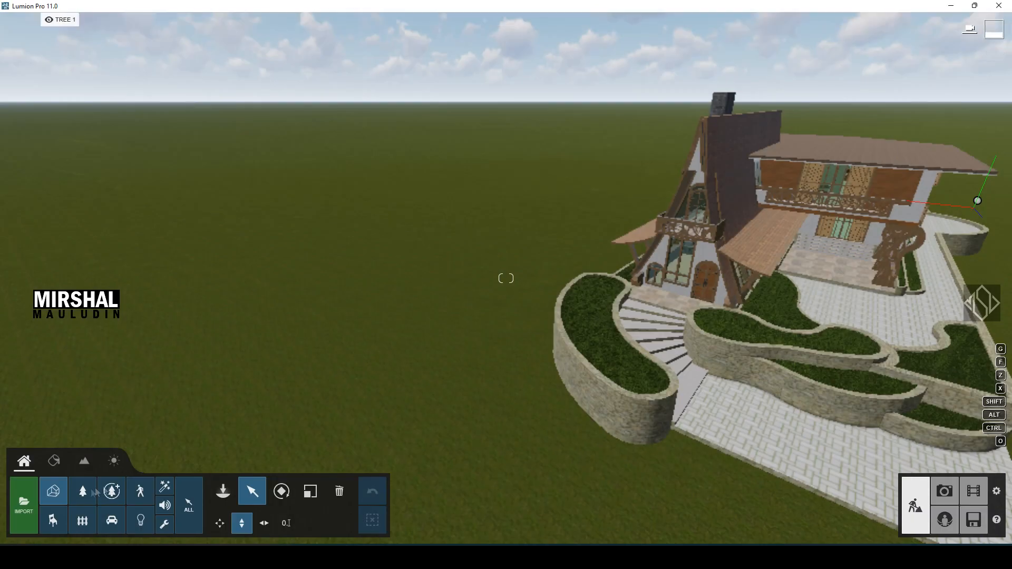
Start placing nature objects beside the house and show the Broadleaf trees in the nature library
left_click(224, 493)
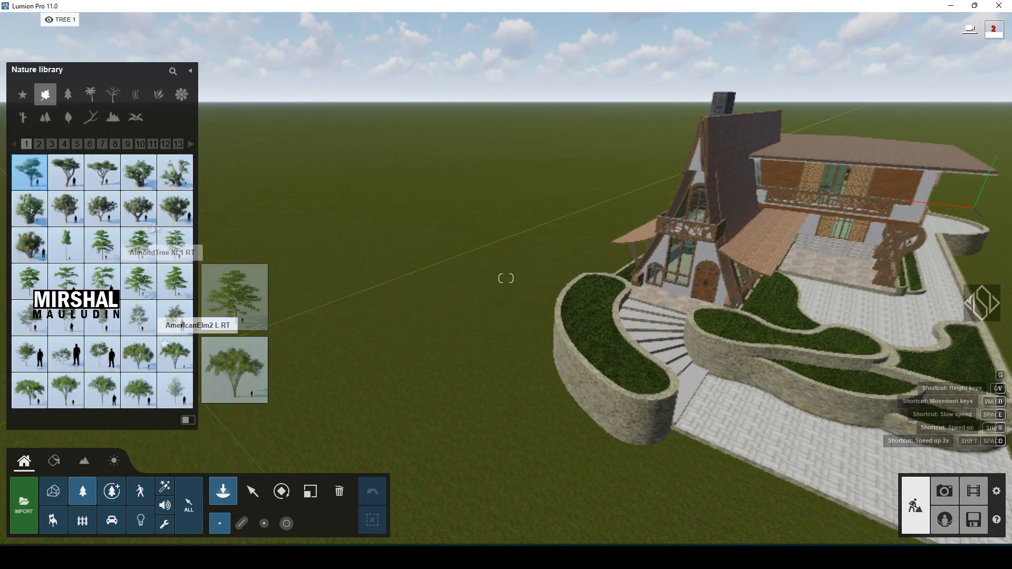
key("w")
key("a")
left_click(23, 93)
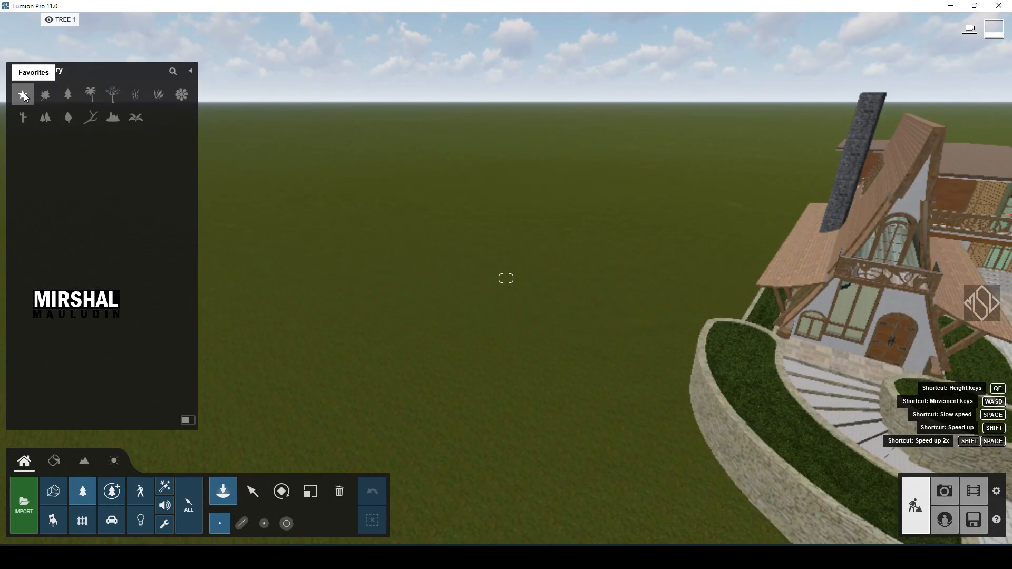
left_click(47, 96)
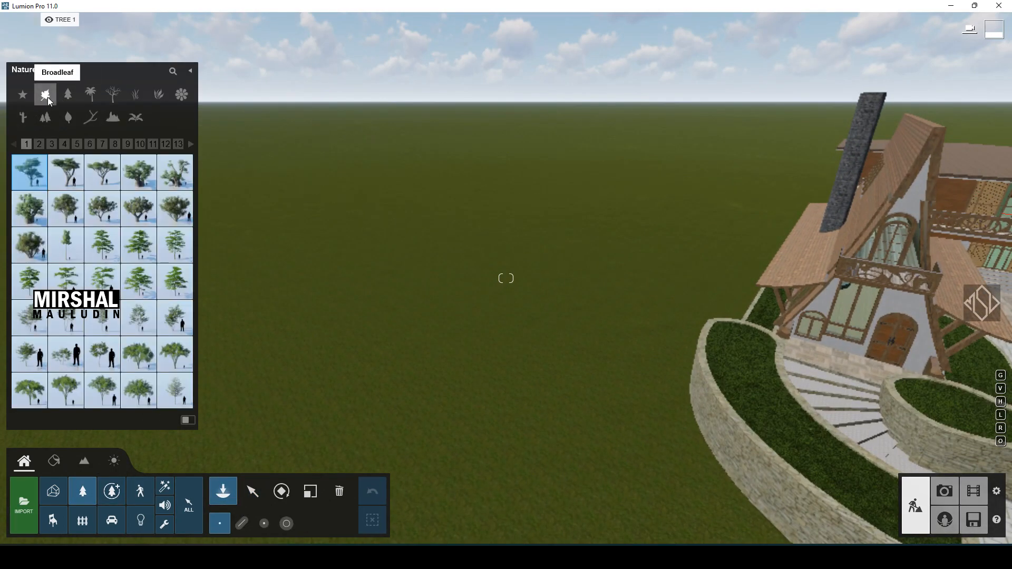
Browse the Broadleaf trees through page 9 and preview a full-crowned green tree on the lawn beside the house
left_click(39, 143)
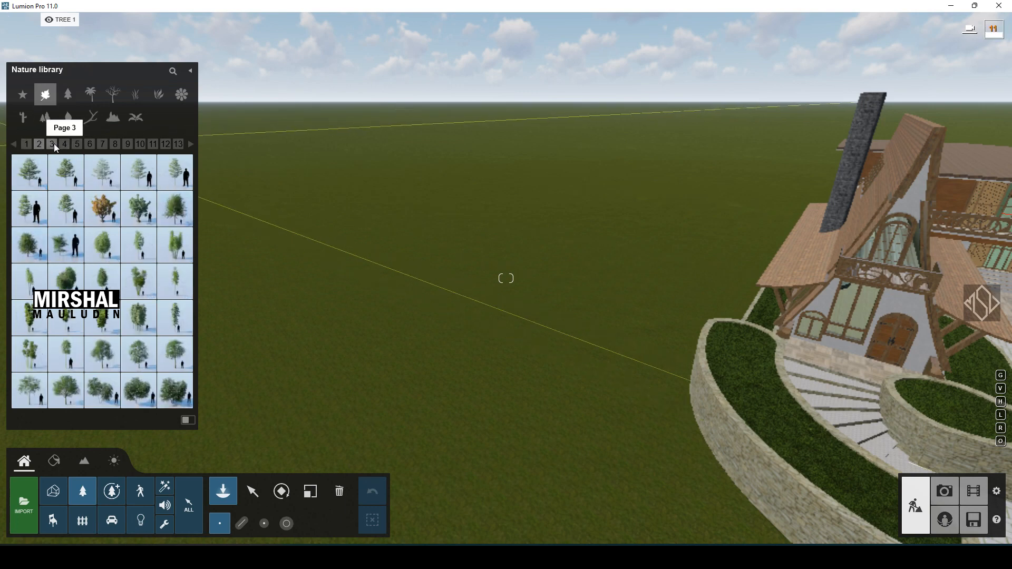
left_click(52, 143)
left_click(65, 145)
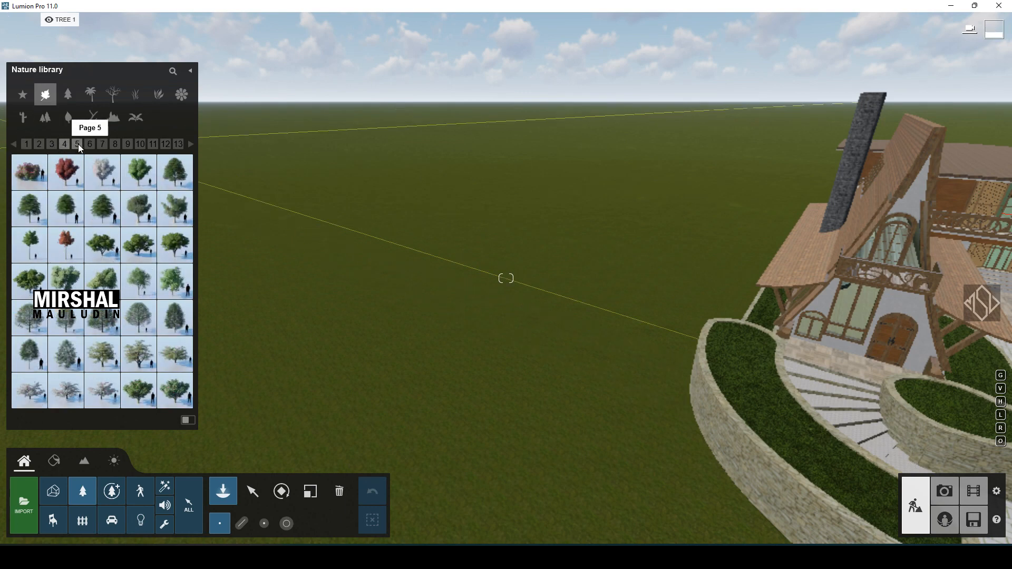
left_click(78, 144)
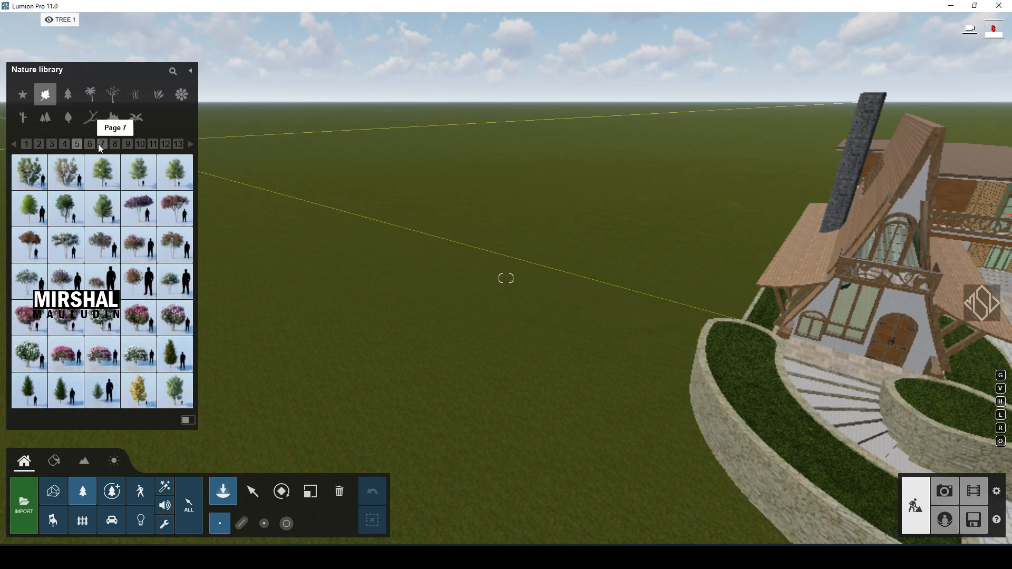
left_click(91, 144)
left_click(103, 144)
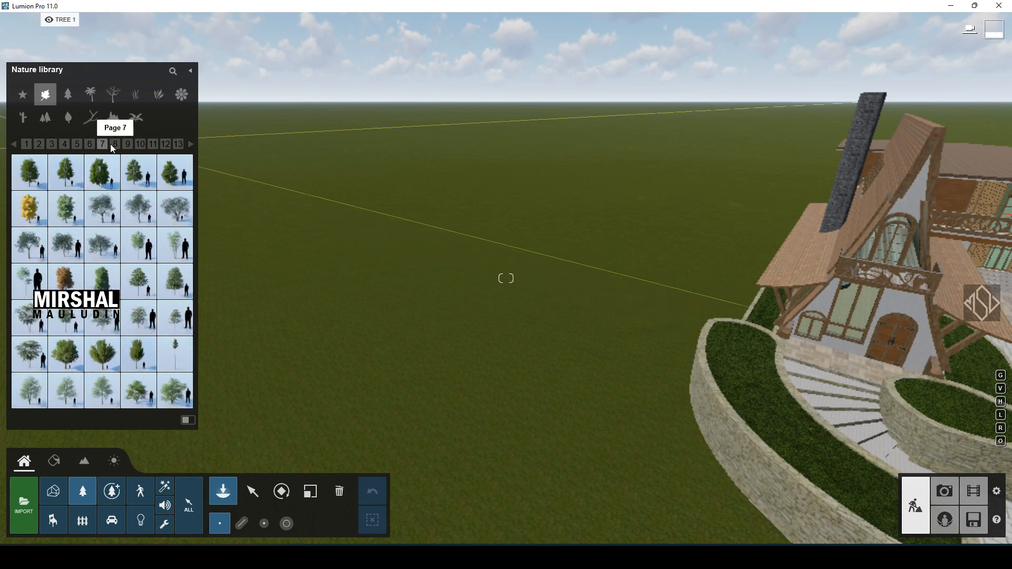
left_click(115, 144)
left_click(127, 144)
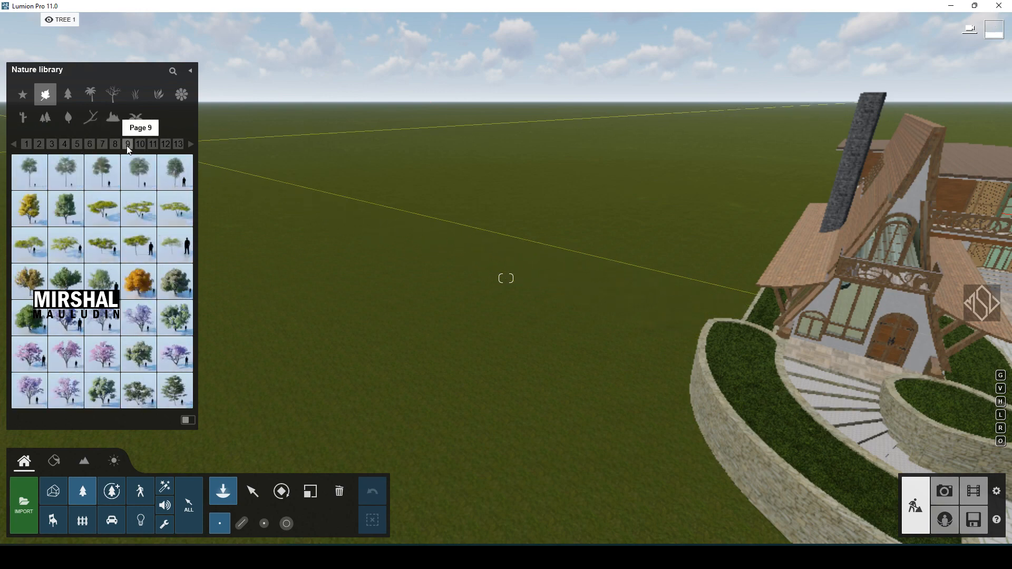
mouse_move(102, 280)
left_click(66, 279)
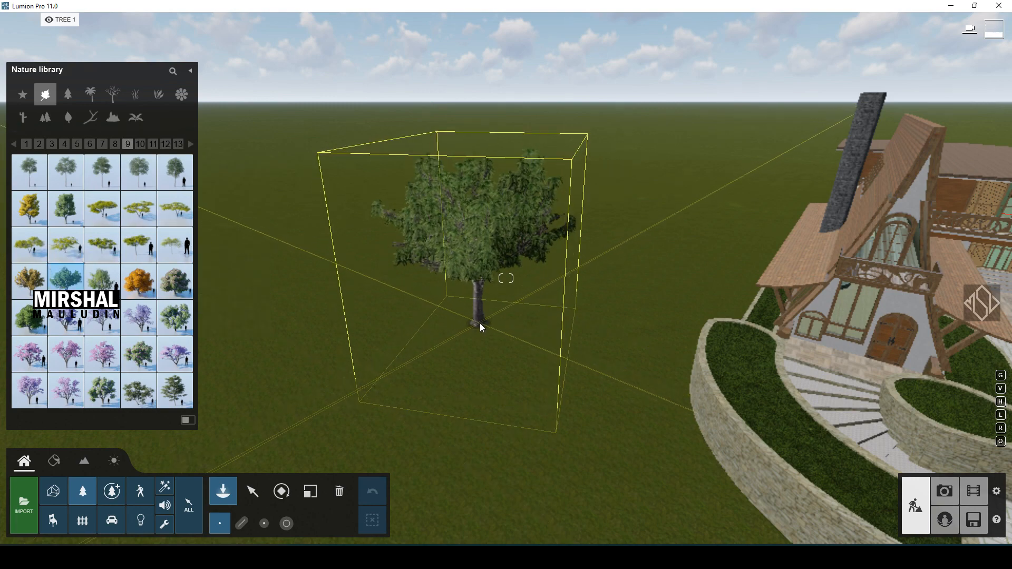
Choose a broad conifer and lay it out in a mass-placement line along the lawn on the chimney side of the house
left_click(68, 95)
mouse_move(147, 219)
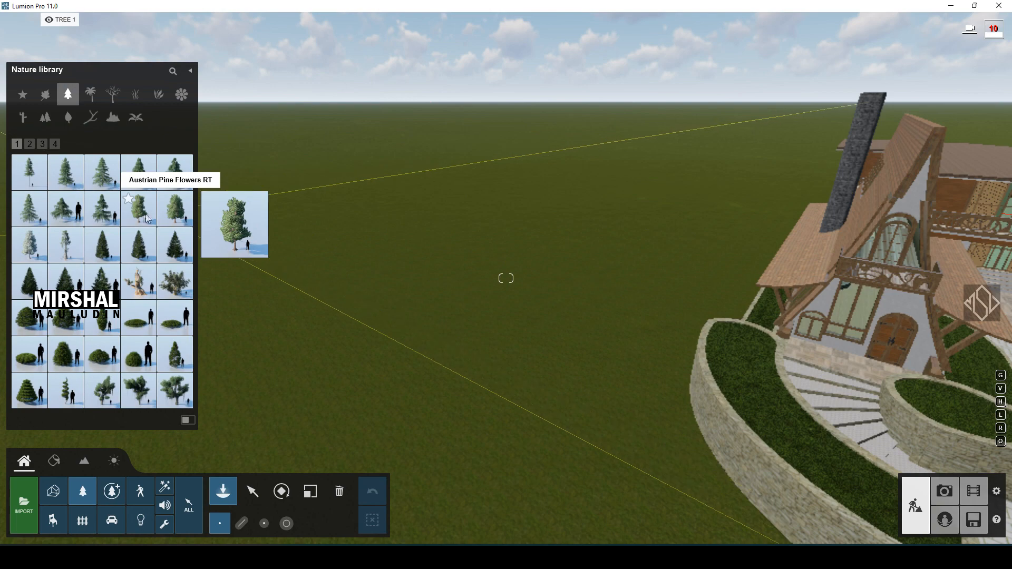
left_click(142, 217)
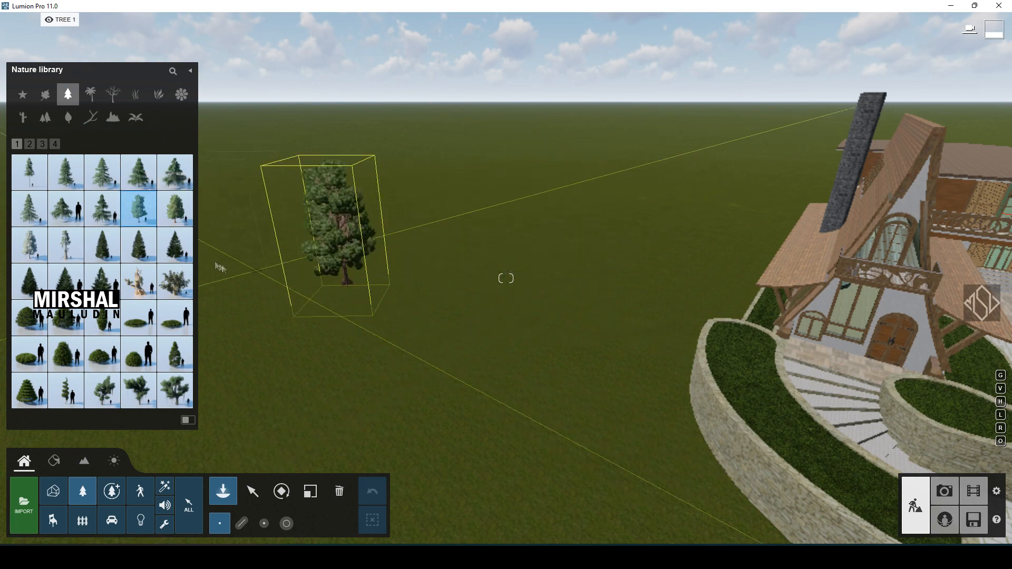
mouse_move(141, 181)
left_click(242, 522)
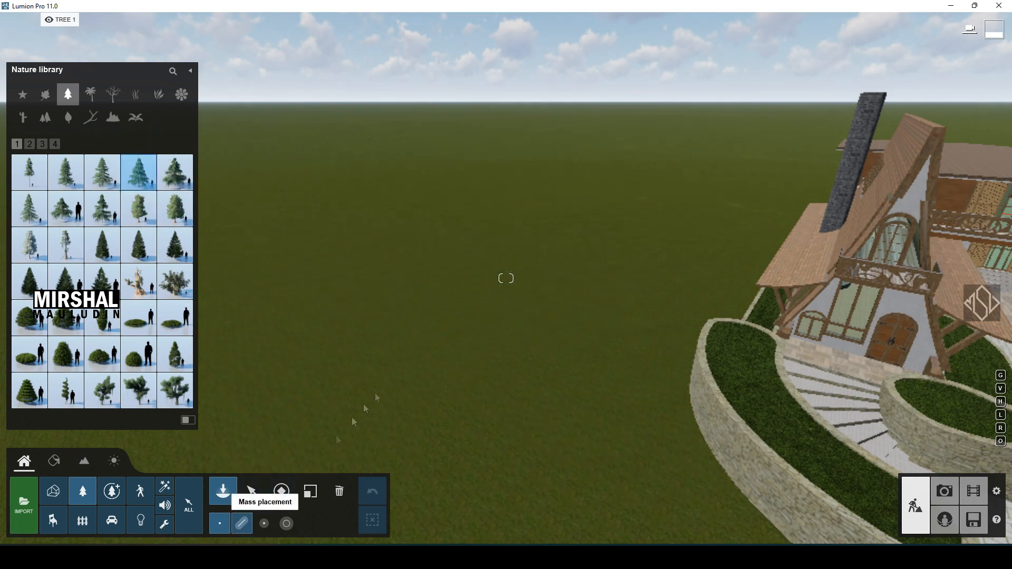
left_click(351, 410)
left_click(685, 177)
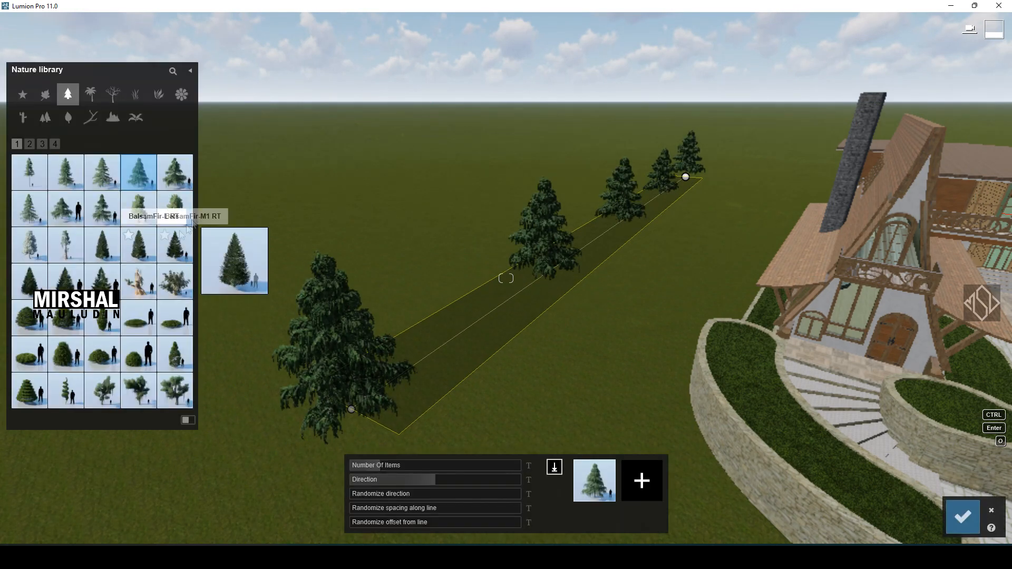
Add Austrian Pine Flowers RT to the tree line, increase the number of items and scatter them with a random offset from the line
left_click(132, 220)
left_click(630, 480)
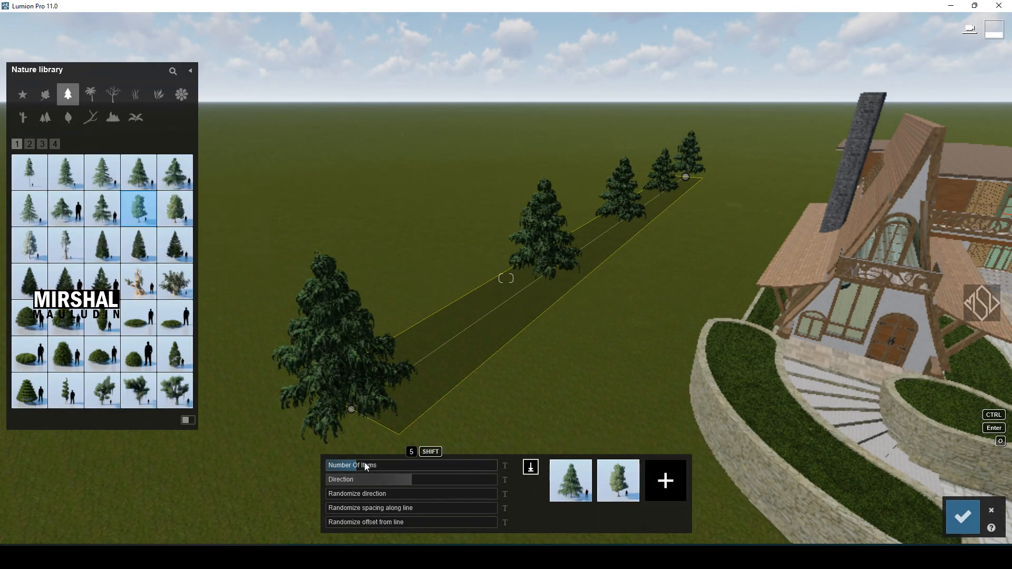
left_click_drag(365, 463, 372, 464)
left_click_drag(357, 520, 430, 525)
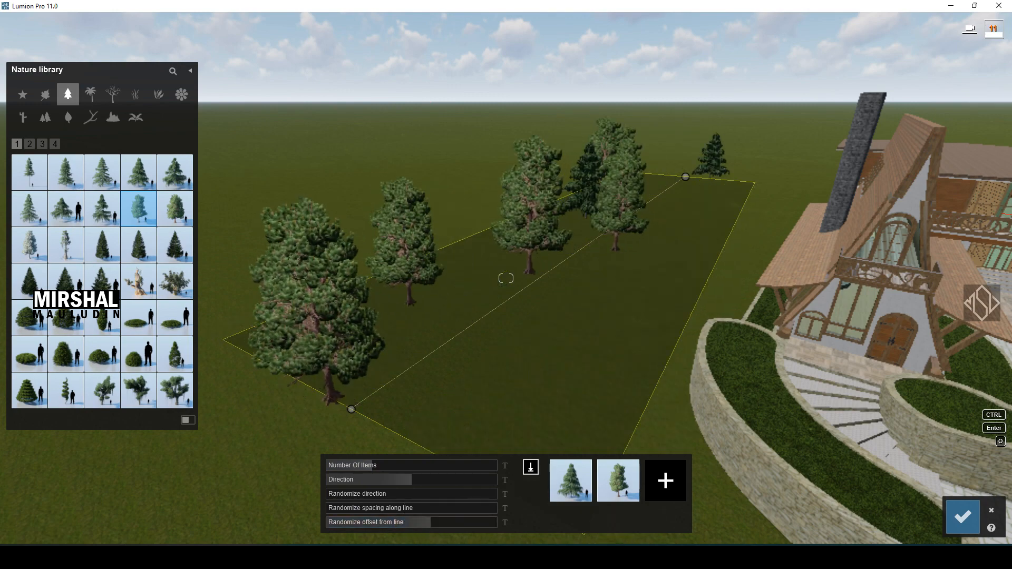
left_click_drag(390, 466, 384, 466)
Compare tree counts with the house in view, set the number of items to about 17 and accept the mixed row
right_click_drag(426, 407, 644, 296)
key("s")
key("d")
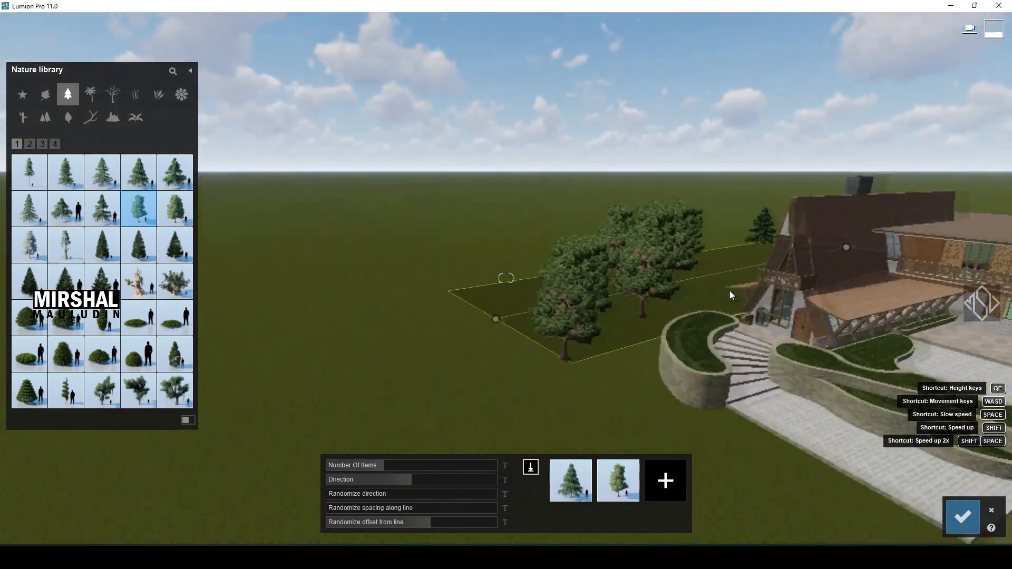
key("w")
key("e")
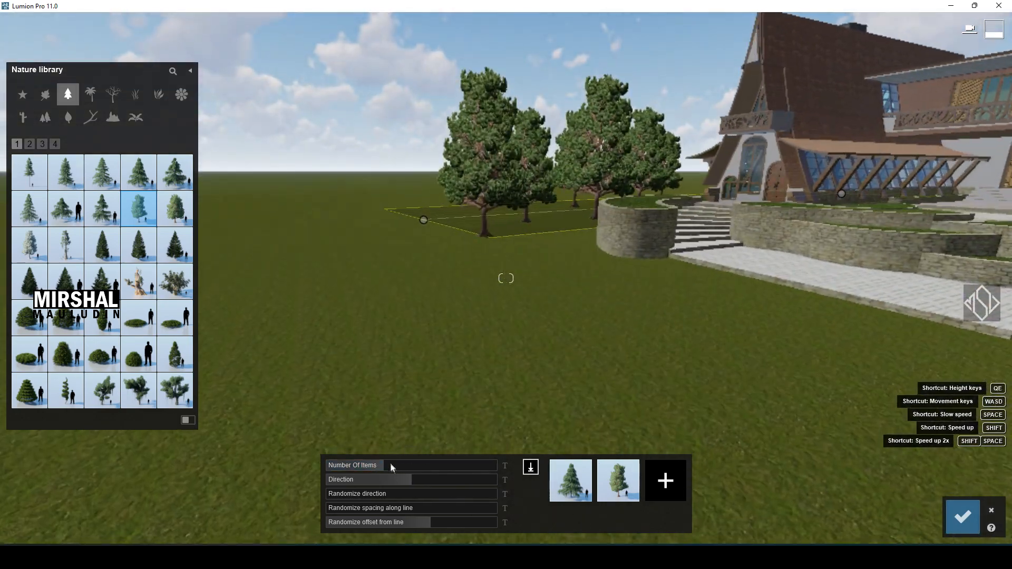
left_click(391, 467)
left_click(400, 466)
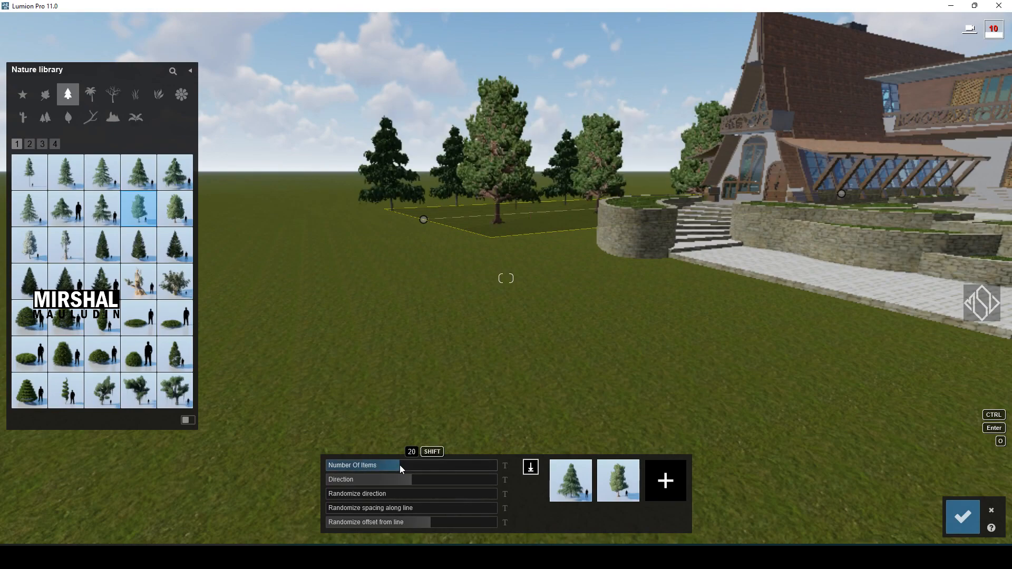
left_click(395, 467)
left_click(393, 467)
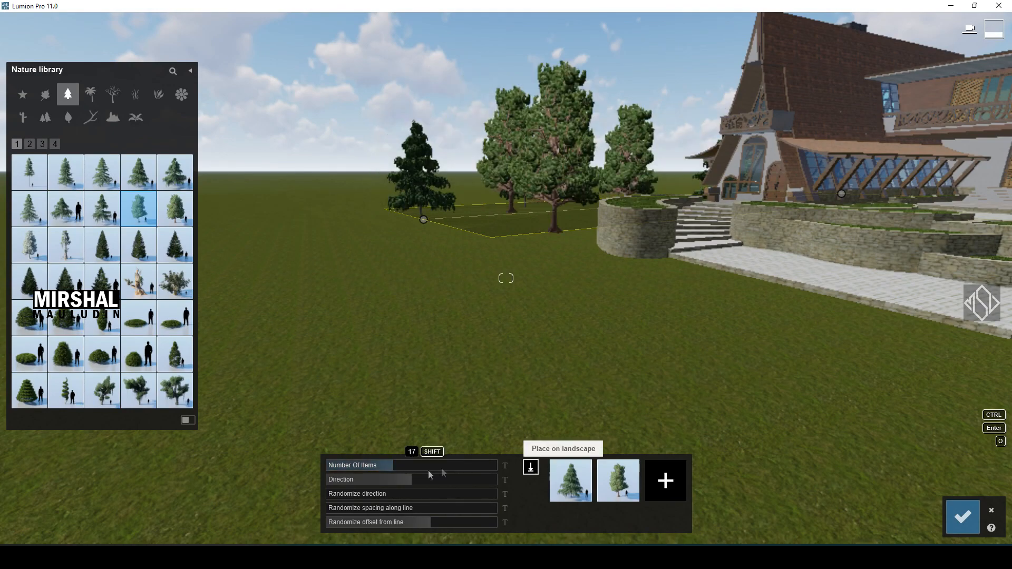
left_click(394, 468)
left_click(970, 528)
Add the slender tall conifer to the mix and mass-place a second, multi-point row on the outer side of the first trees
key("w")
key("q")
right_click_drag(617, 263, 674, 269)
key("s")
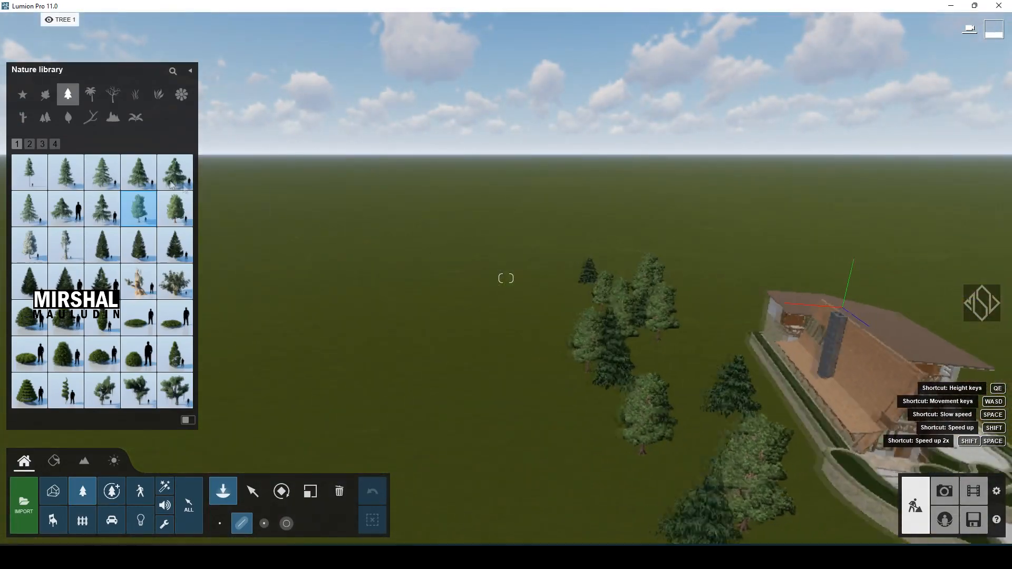
left_click(29, 177)
mouse_move(549, 280)
left_mouse_down()
mouse_move(521, 379)
mouse_move(512, 370)
left_mouse_up()
right_click_drag(511, 369, 507, 381)
left_click(510, 389, "ctrl")
left_click_drag(524, 414, 529, 422, "ctrl")
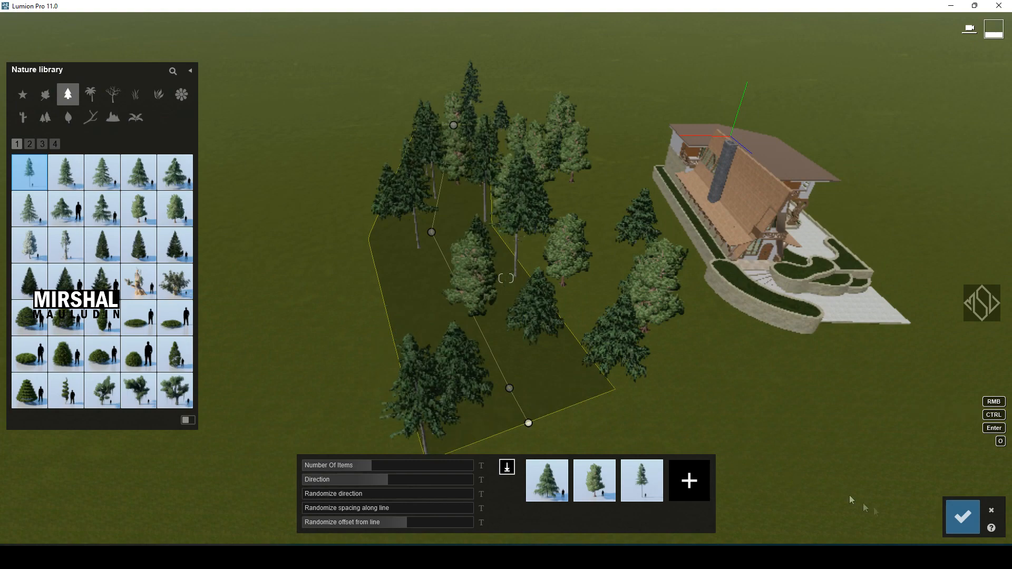
left_click(946, 522)
Mass-place the conifer mix along a path behind and around the open side of the house, increase the number of items and accept
mouse_move(454, 412)
right_mouse_down()
mouse_move(459, 362)
mouse_move(359, 318)
mouse_move(269, 312)
right_mouse_up()
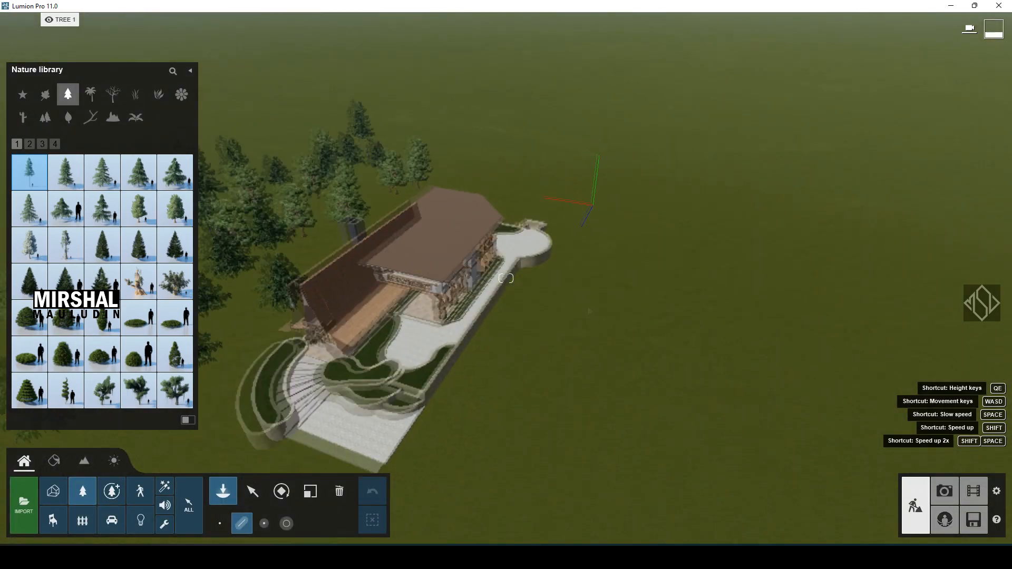
left_click_drag(531, 145, 759, 195)
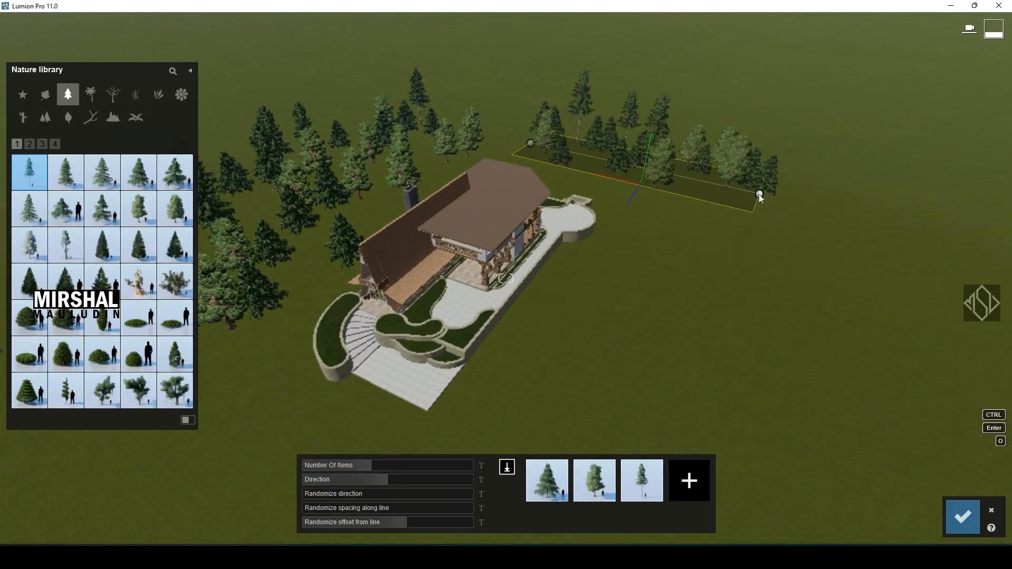
left_click(730, 322, "ctrl")
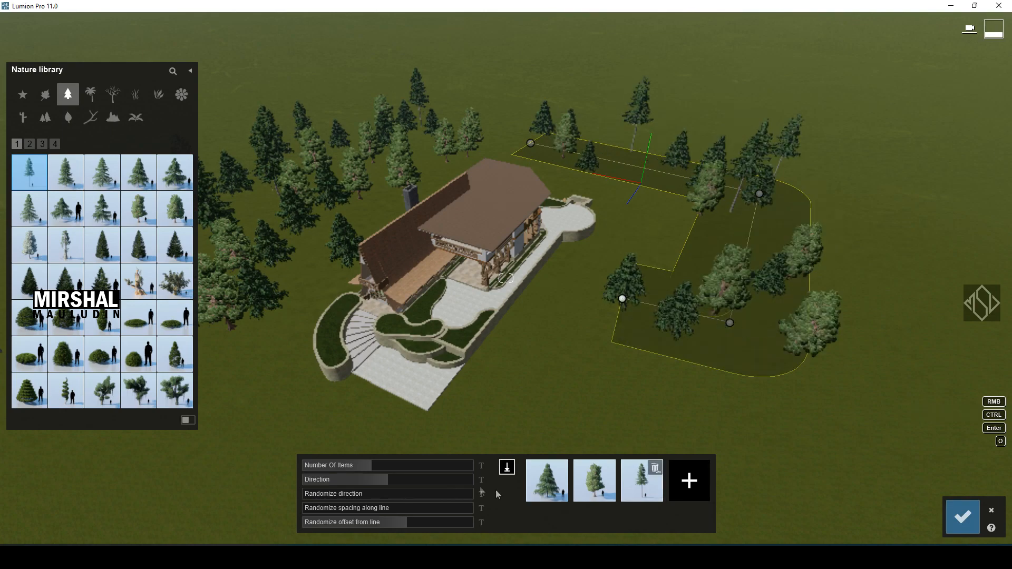
left_click(385, 467)
left_click(963, 517)
Place a single AlaskaCedar-L HQ at the house end of the curved grass planter beside the entrance stairs
key("a")
key("w")
right_click_drag(411, 388, 527, 414)
key("e")
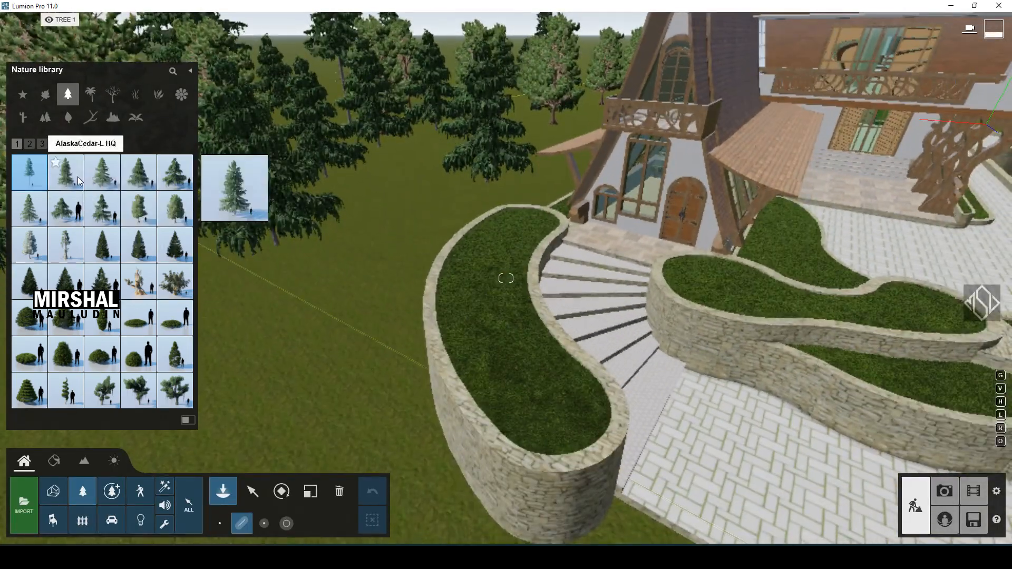
left_click(77, 181)
left_click(220, 524)
left_click(482, 231)
key("d")
right_click_drag(482, 232, 518, 254)
left_click(526, 266)
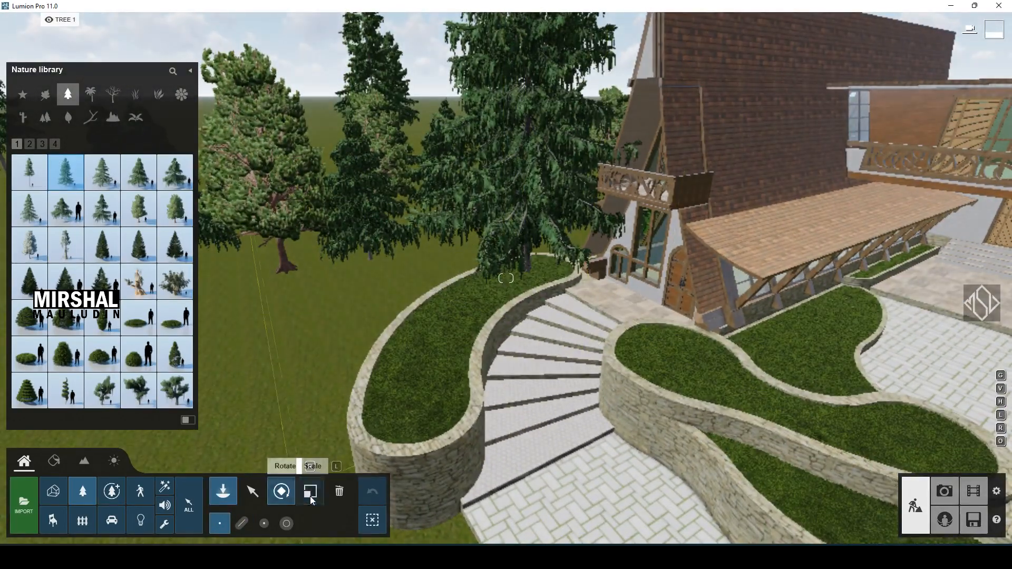
Scale down the AlaskaCedar-L HQ in the stair planter and reposition it toward the planter's outer end
left_click(309, 496)
left_click_drag(526, 267, 536, 294)
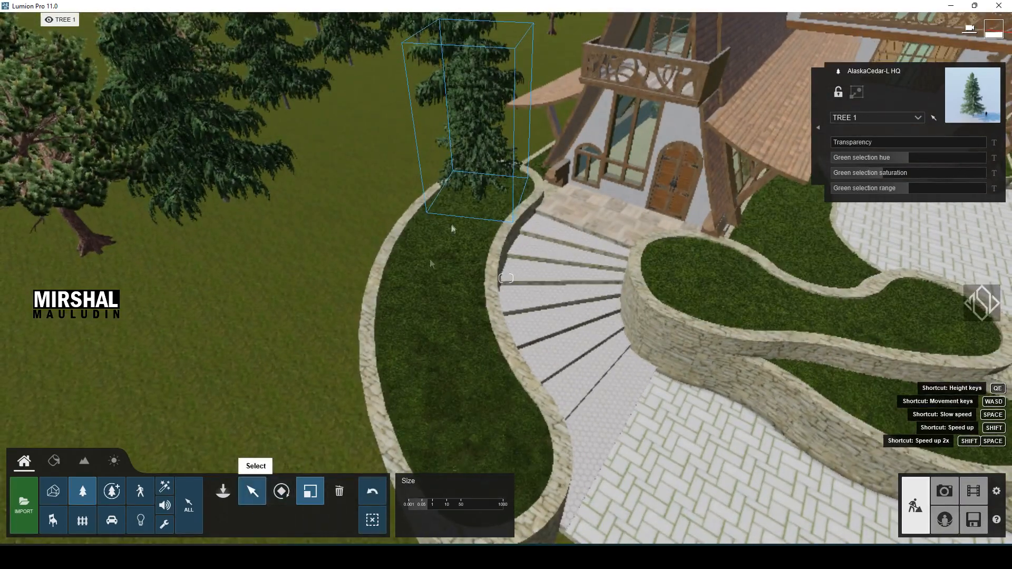
left_click(252, 492)
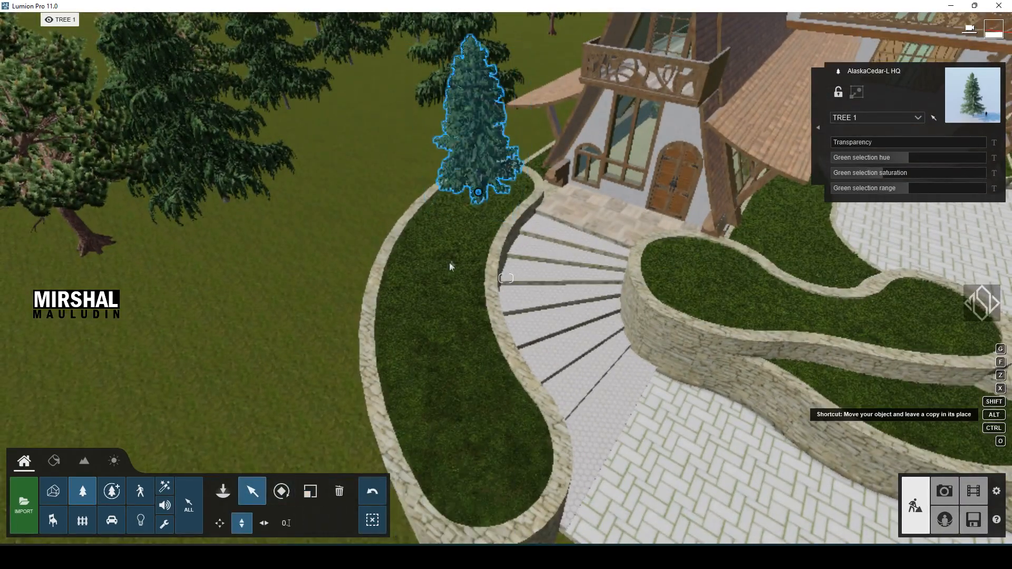
left_click_drag(475, 121, 464, 439)
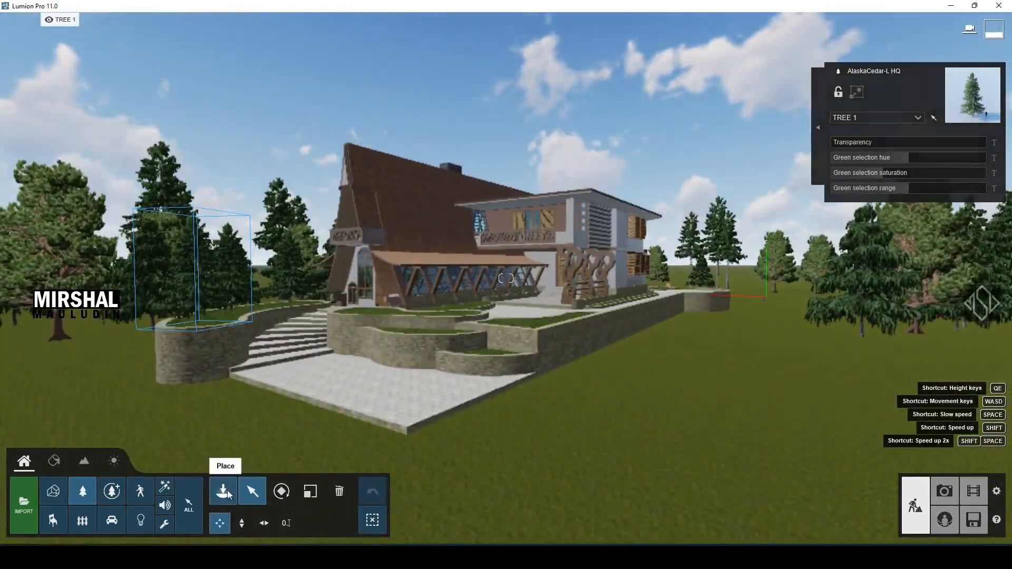
Place a single slender tall conifer on the open lawn beside the paved terrace's retaining wall
left_click(223, 491)
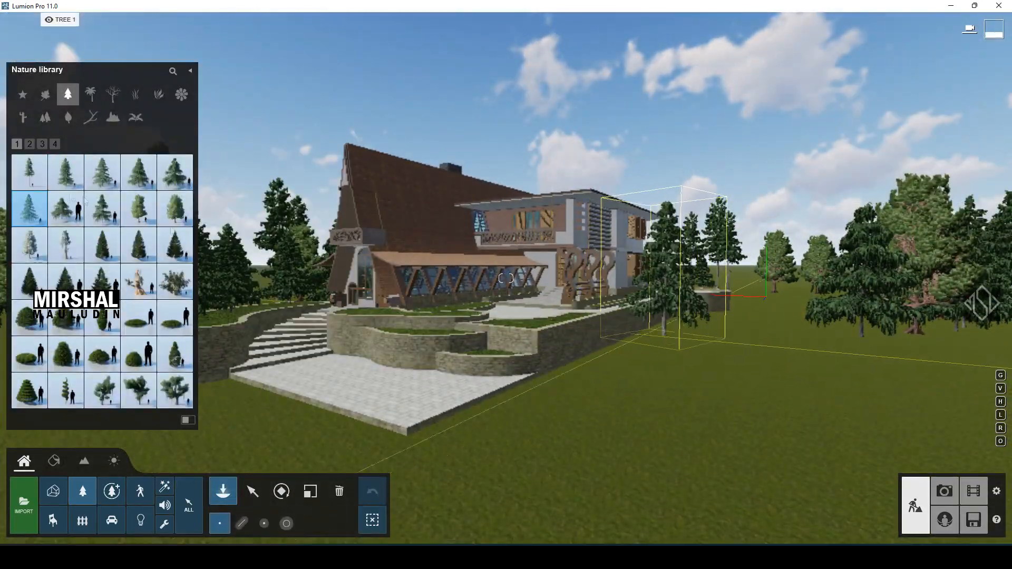
left_click(29, 171)
right_click_drag(754, 316, 589, 338)
key("q")
key("shift+w")
left_click(650, 347)
Browse the small plants in the nature library and choose French Lavender Purple from page 3 for the planting beds
key("shift+s")
key("shift+w")
key("shift+s")
left_click(159, 94)
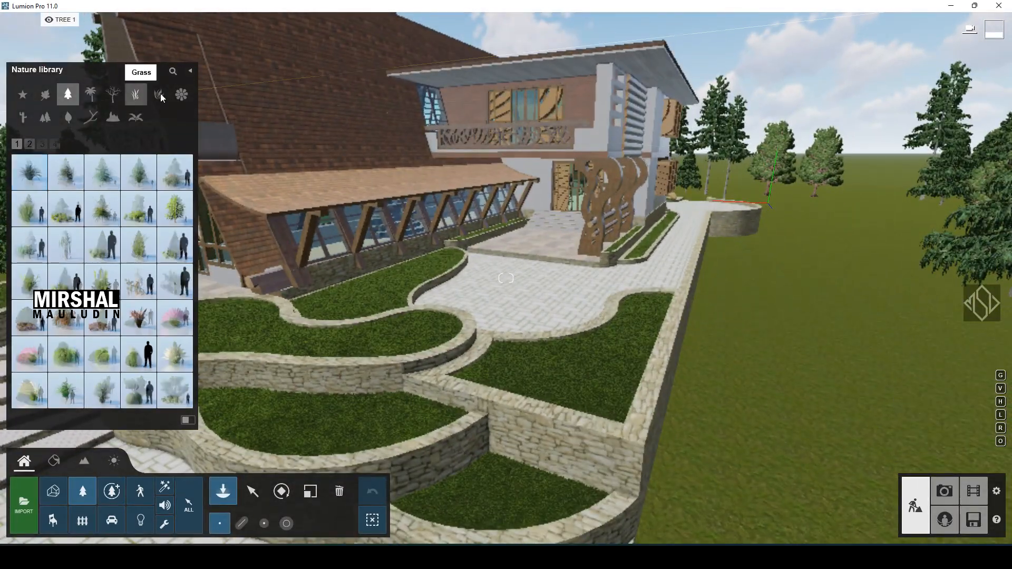
left_click(30, 143)
left_click(54, 145)
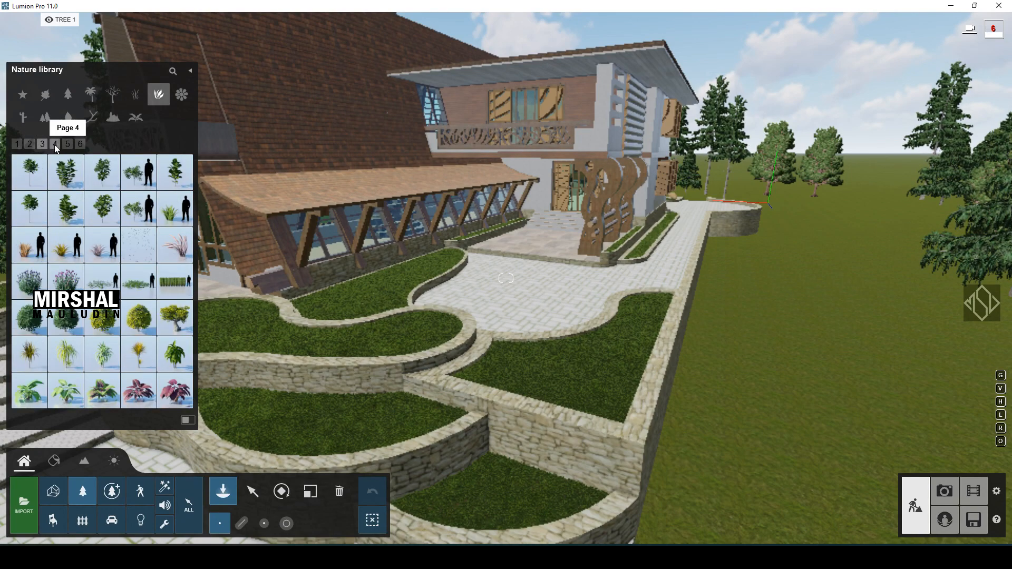
left_click(55, 144)
left_click(42, 144)
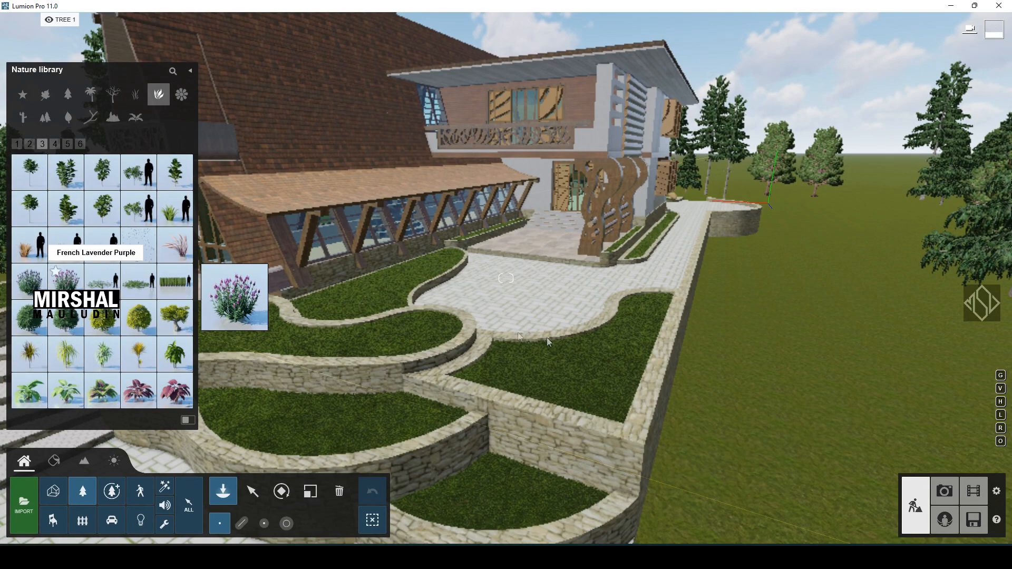
left_click(66, 281)
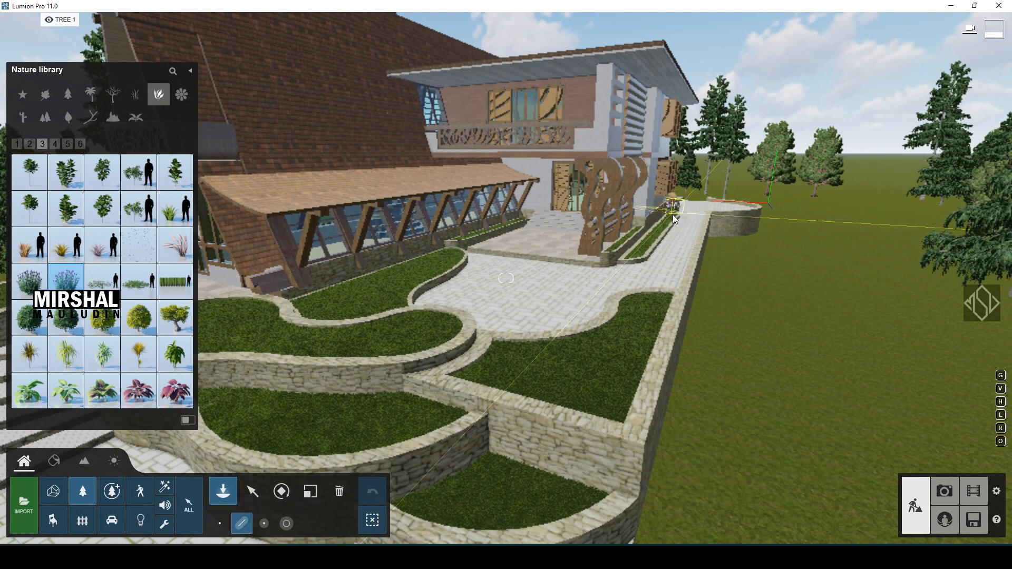
Draw a mass-placement line along the bed beside the carved columns and remove the three conifers from the mix, keeping only the lavender
left_click(672, 214)
left_click(633, 255)
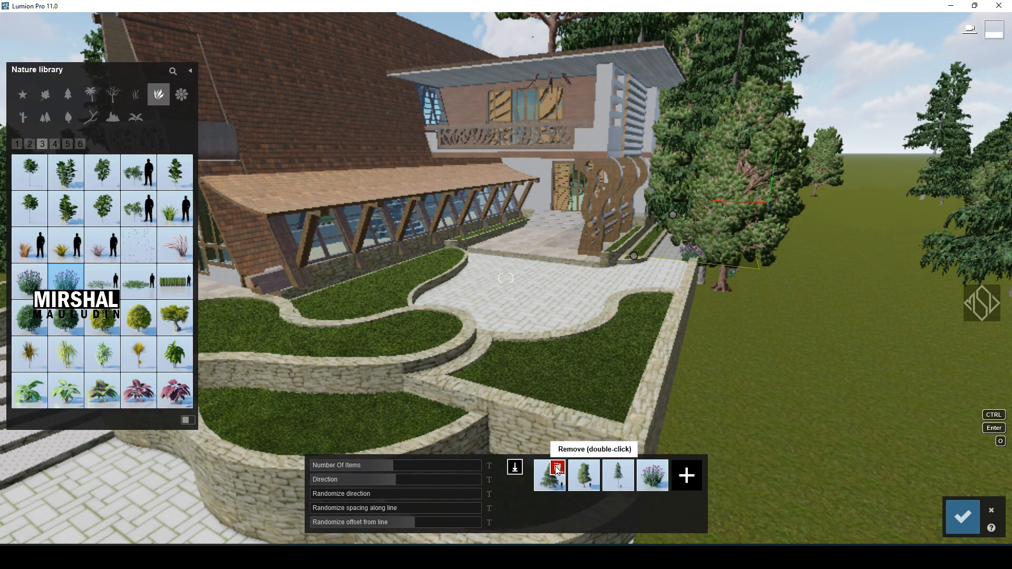
double_click(557, 468)
double_click(584, 468)
double_click(584, 468)
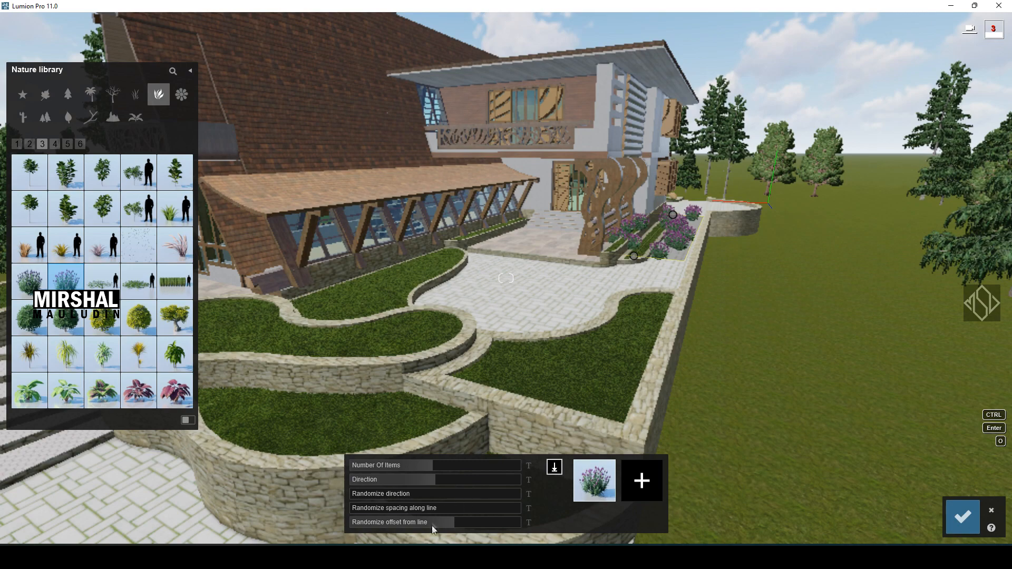
Remove the lavender row's random offset from the line, reduce the number of items and accept the row
left_click_drag(327, 529, 323, 526)
key("w")
right_click_drag(607, 327, 596, 390)
left_click_drag(431, 468, 412, 467)
left_click(963, 517)
Draw a lavender mass-placement line along the narrow bed below the sloped-roof windows, reduce it to 8 items and accept it
key("s")
right_click_drag(445, 326, 527, 333)
key("w")
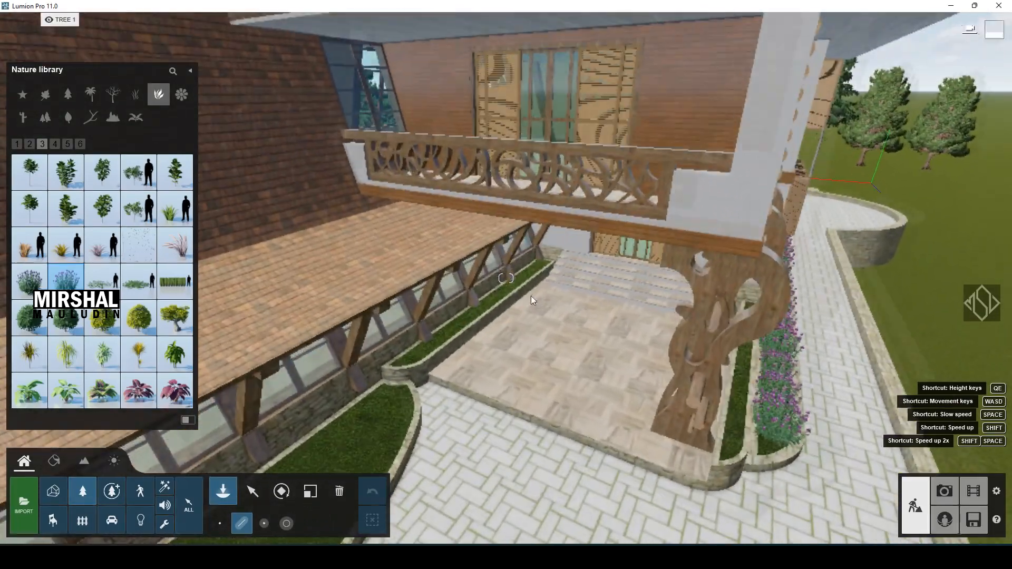
key("w")
left_click_drag(550, 260, 347, 405)
left_click_drag(399, 465, 391, 466)
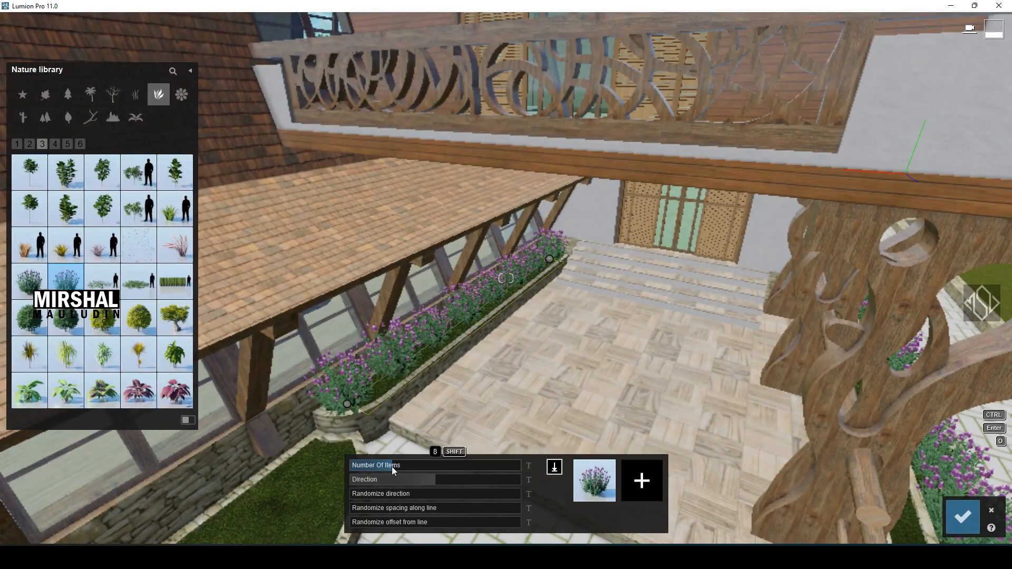
left_click(963, 517)
Restore the camera of photo 1, adjust its aim slightly and store the updated view
key("s")
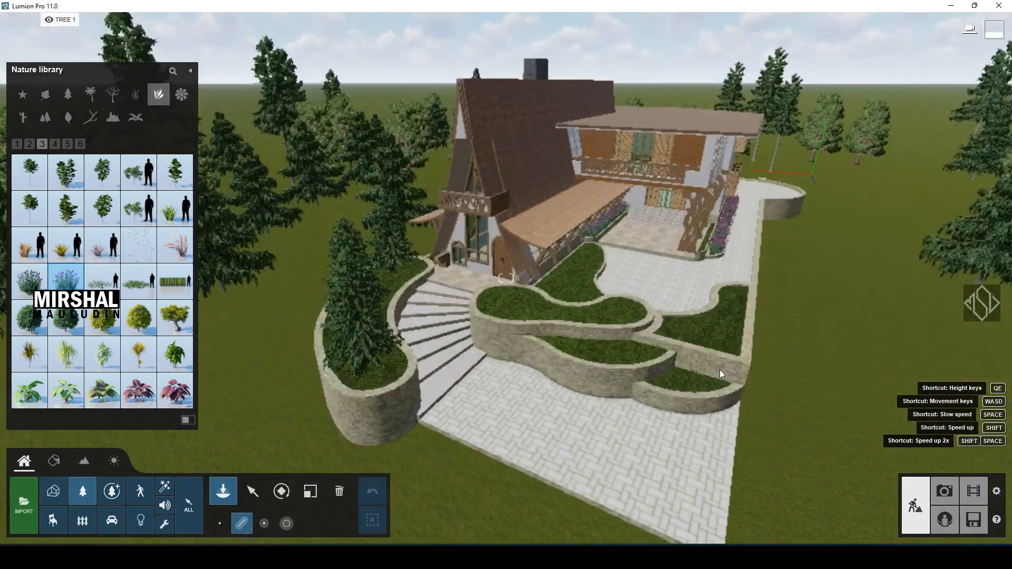
key("w")
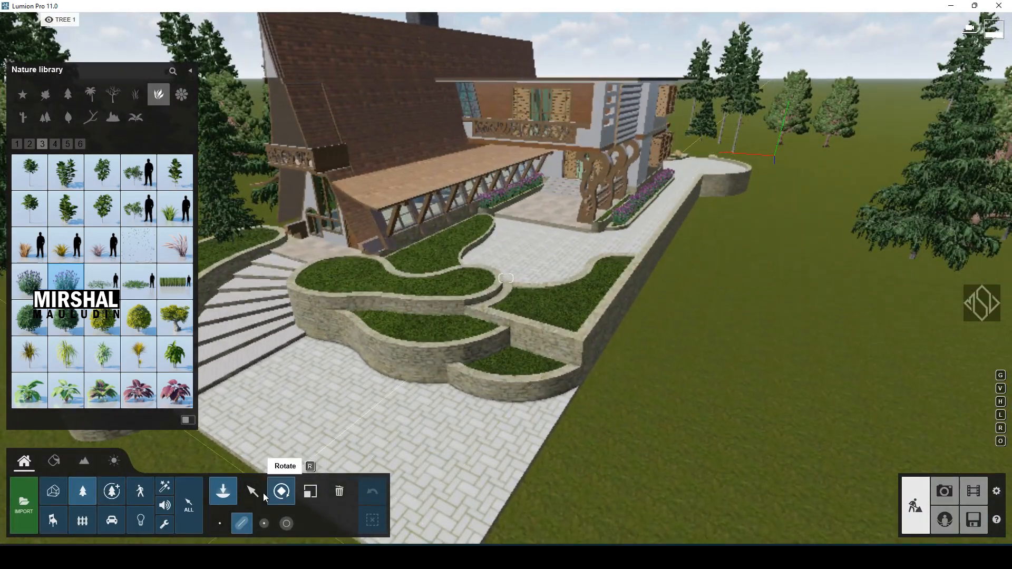
key("m")
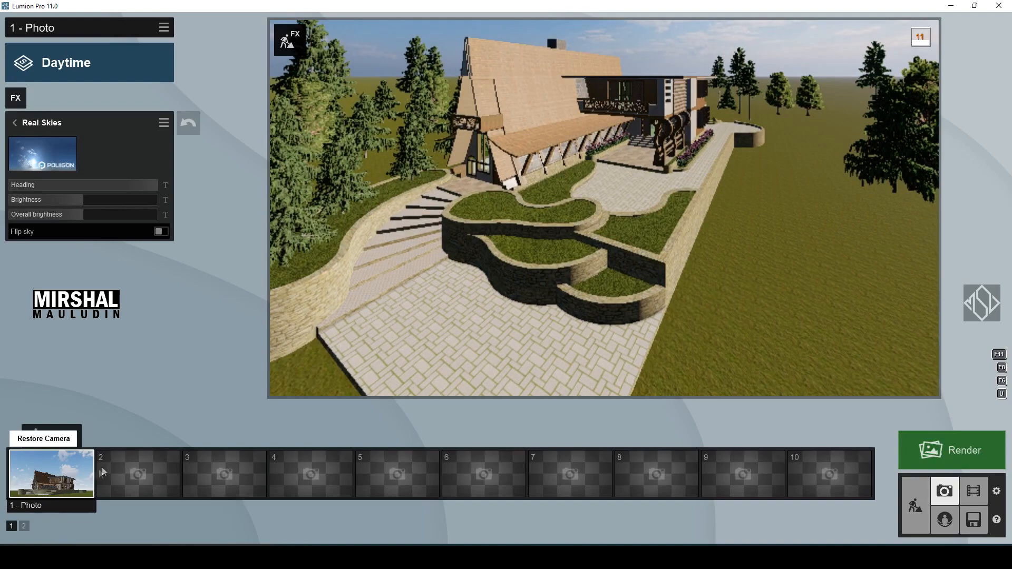
left_click(52, 473)
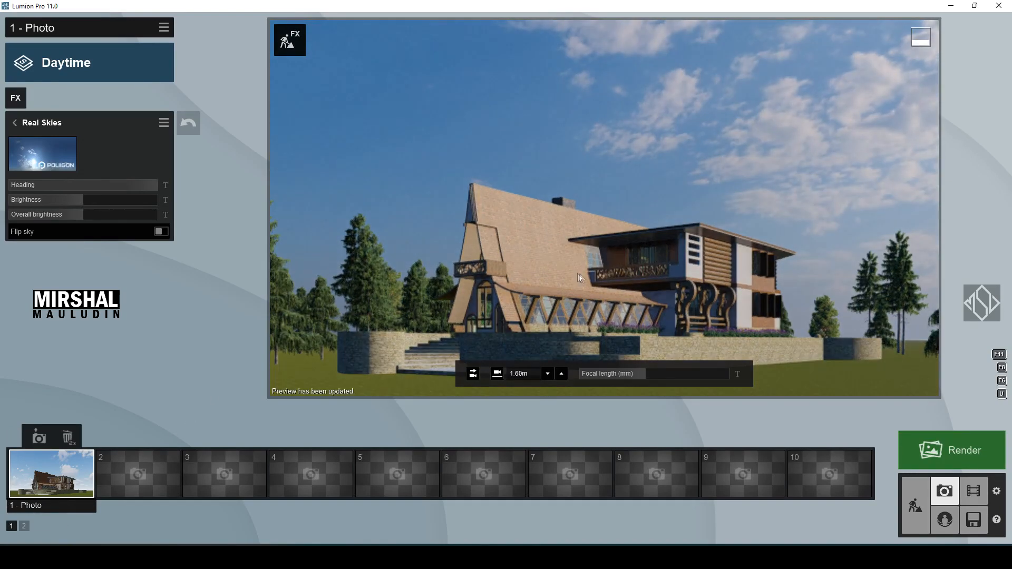
right_click_drag(597, 274, 595, 262)
left_click(39, 437)
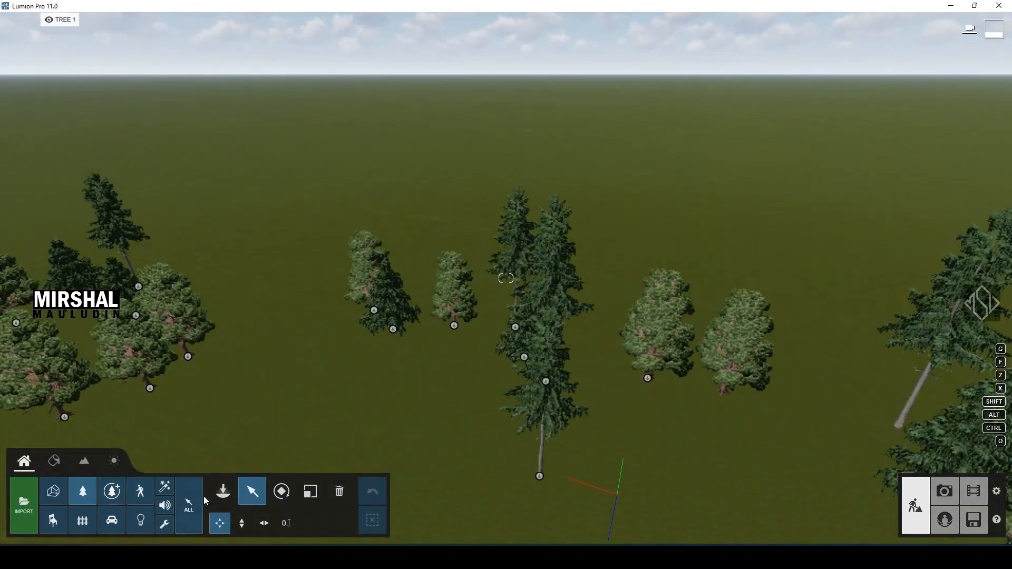
Browse the small-plant pages of the nature library and choose a shrub from page 5 for the foot of the retaining wall
key("s")
right_click_drag(448, 199, 489, 223)
key("w")
key("d")
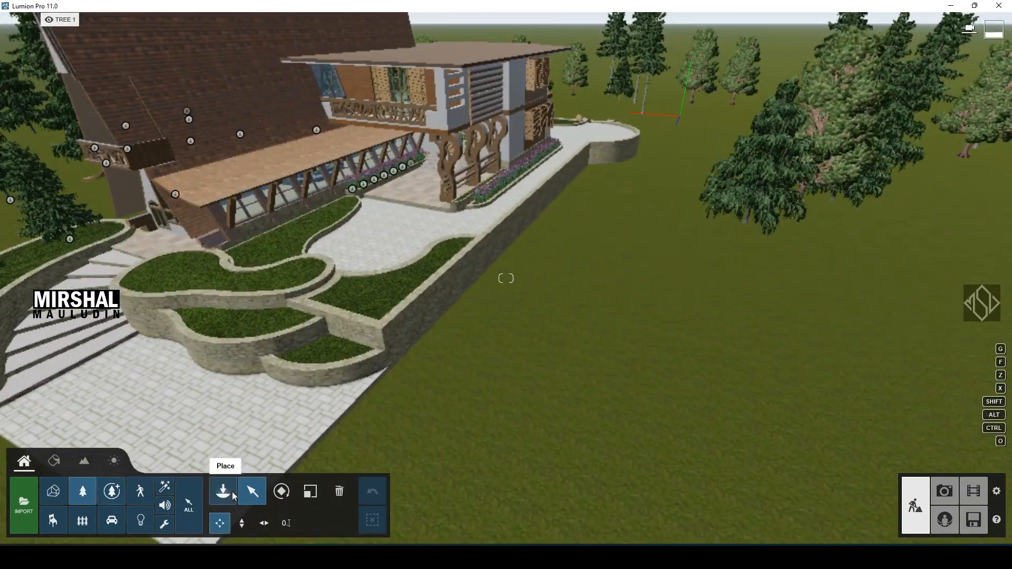
left_click(223, 493)
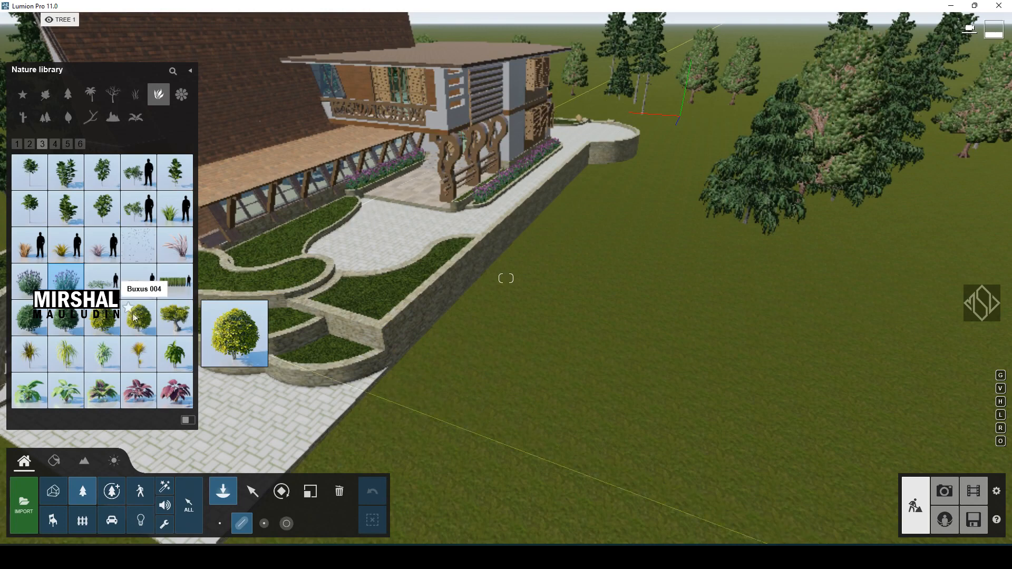
left_click(107, 319)
left_click(54, 145)
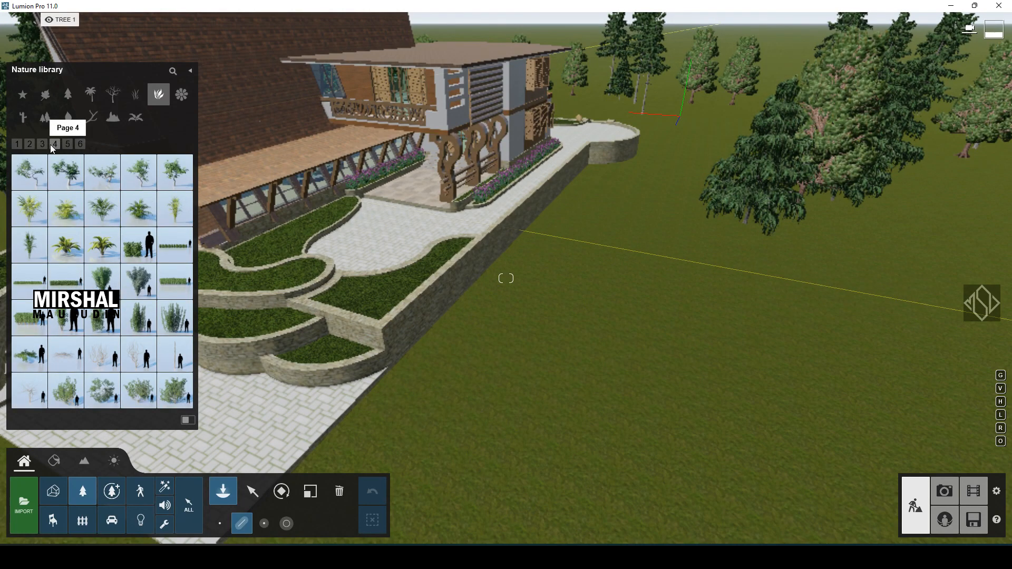
left_click(68, 145)
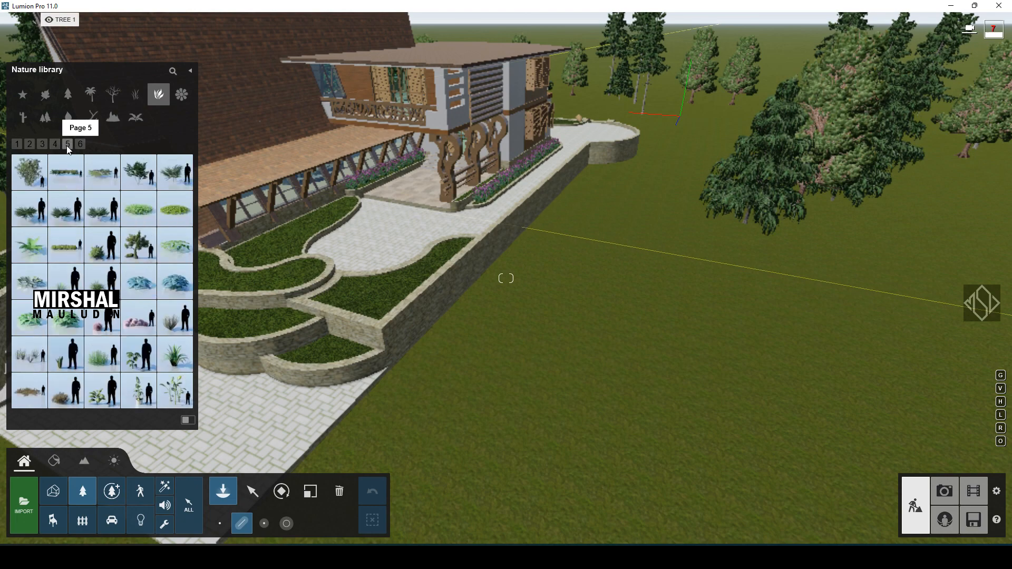
left_click(132, 182)
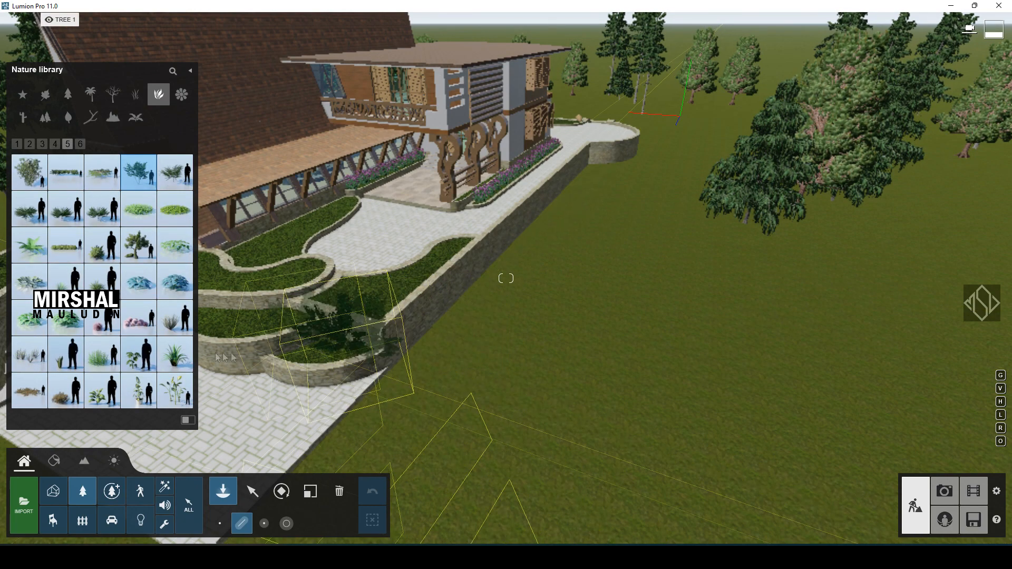
Draw a mass-placement line along the outer retaining wall, swap the shrub for the dry upright bush, use 13 items and accept
left_click(412, 367)
left_click(597, 167)
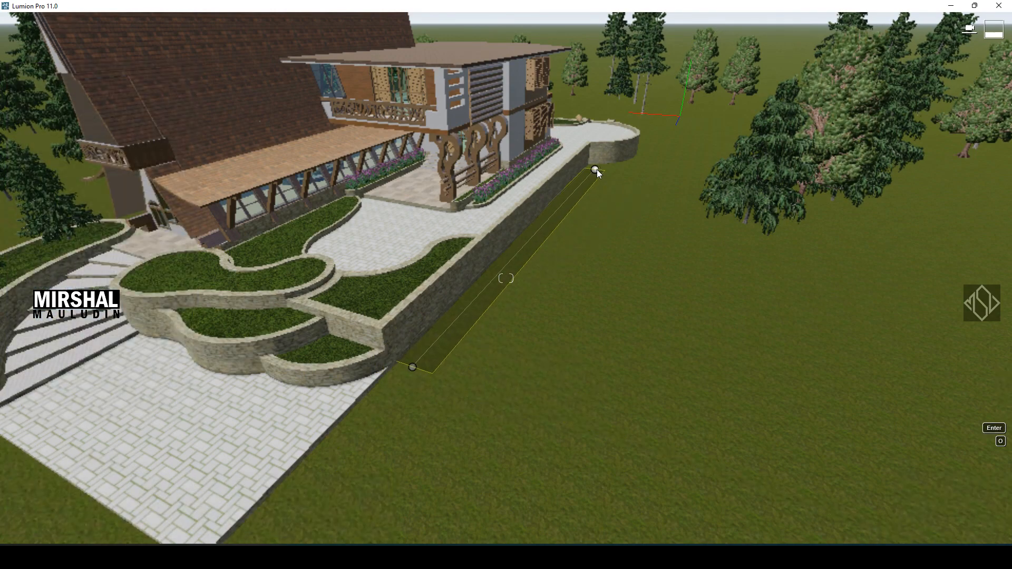
double_click(585, 467)
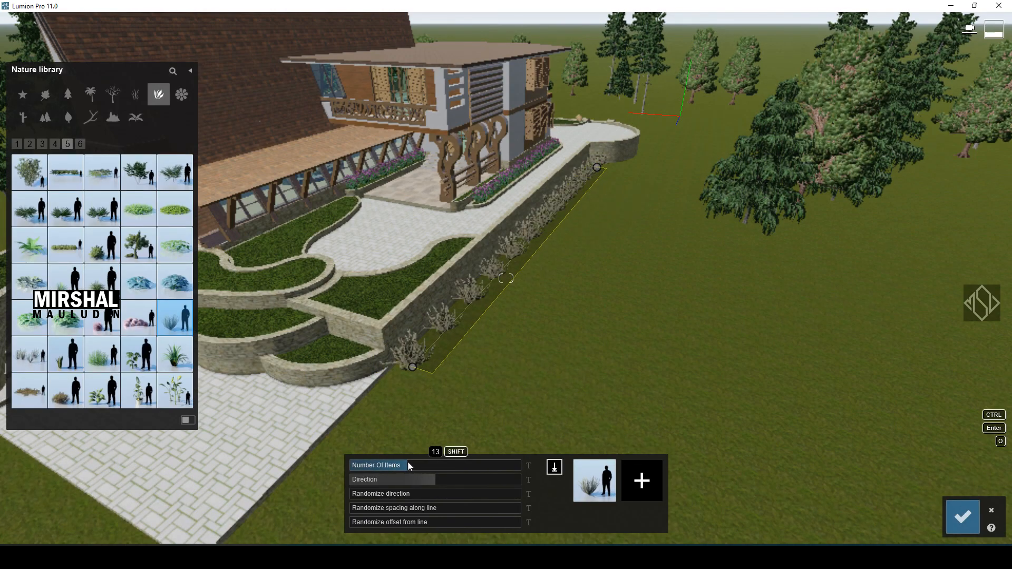
left_click(963, 517)
Raise a ridge of rocky hills in the landscape behind the trees at the rear of the house
key("s")
right_click_drag(632, 355, 494, 359)
key("w")
key("s")
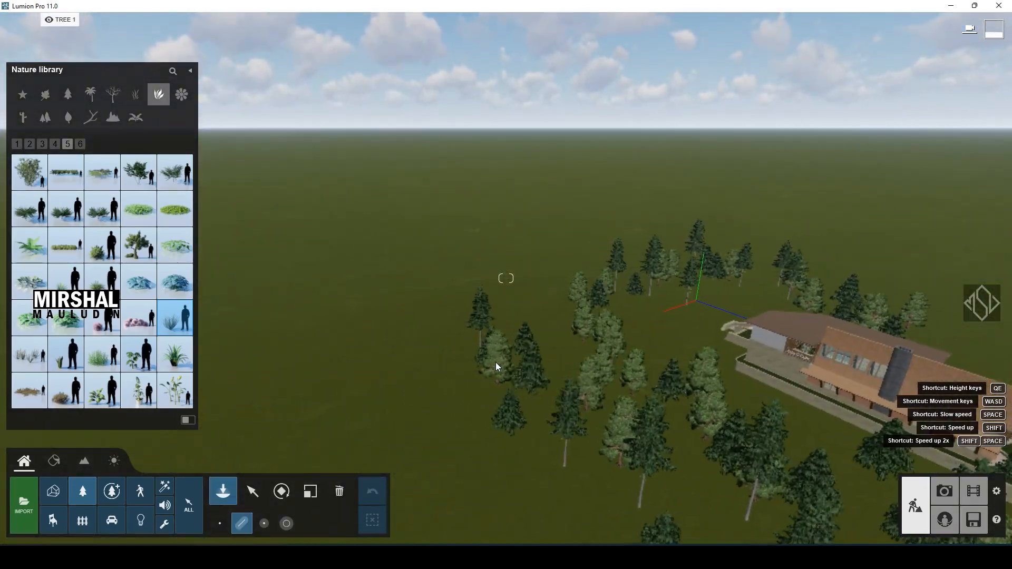
left_click(84, 460)
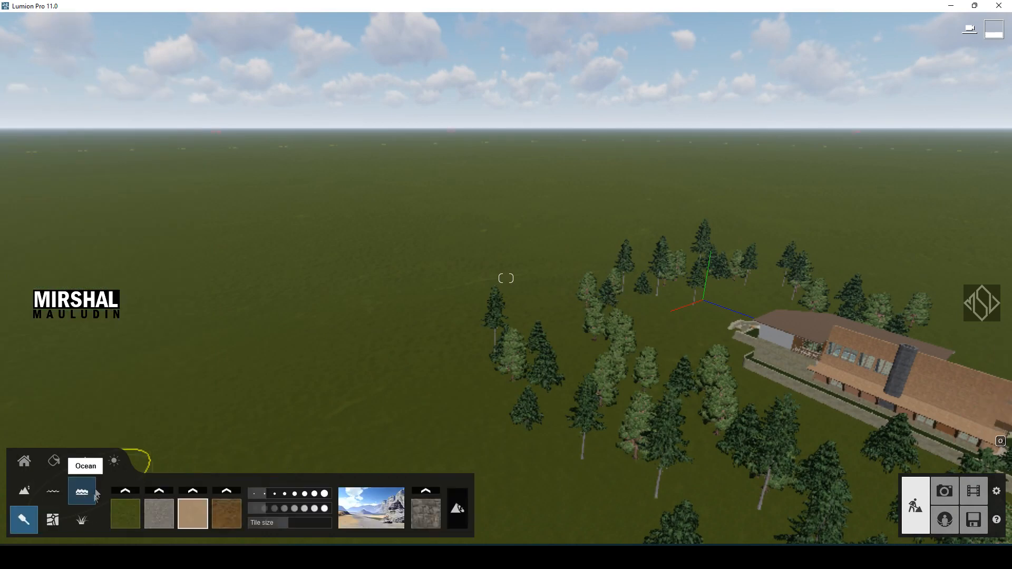
left_click(33, 494)
right_click_drag(362, 457, 340, 473)
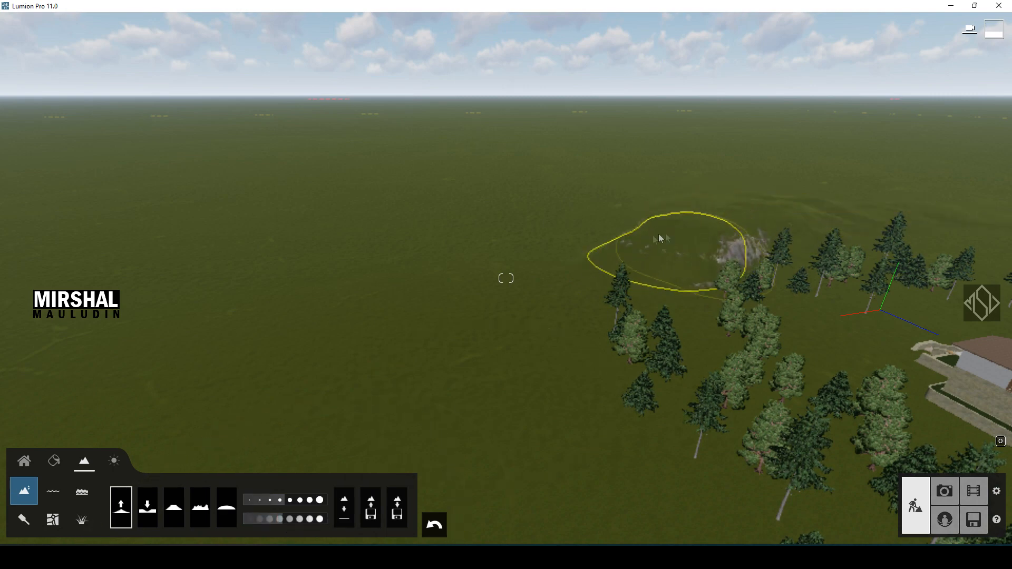
left_click_drag(598, 260, 527, 292)
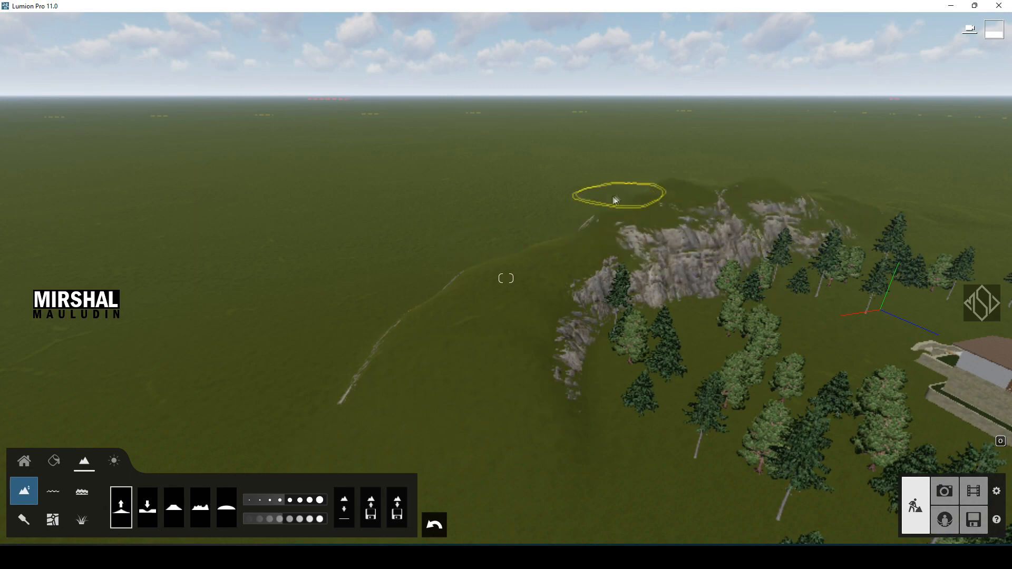
left_click_drag(572, 223, 690, 172)
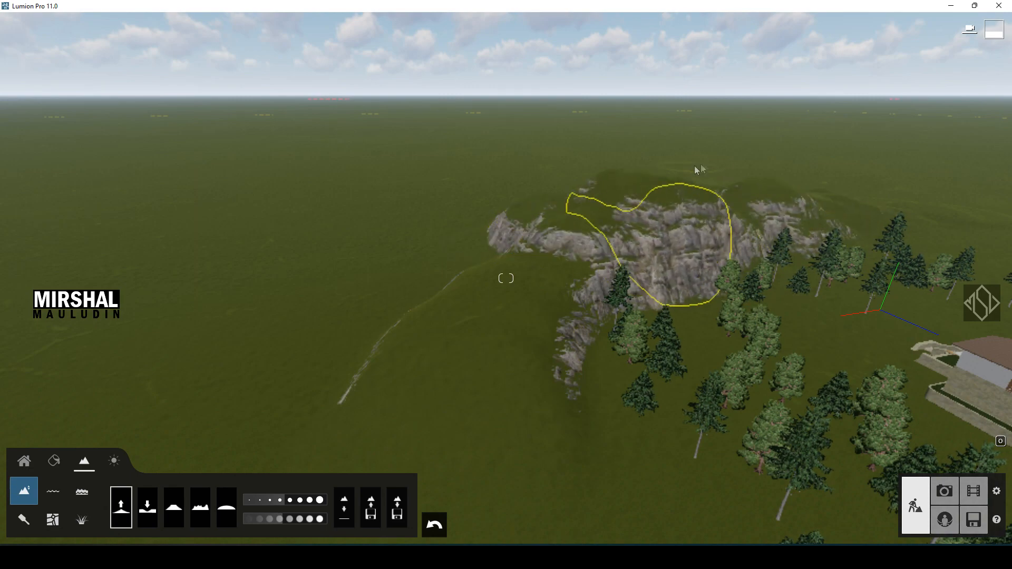
Examine the raised hills from around the site and as a backdrop to the front of the house
key("s")
right_click_drag(628, 279, 619, 360)
key("w")
key("a")
key("s")
key("q")
key("w")
left_click(24, 462)
right_click_drag(320, 420, 340, 391)
key("w")
key("s")
key("w")
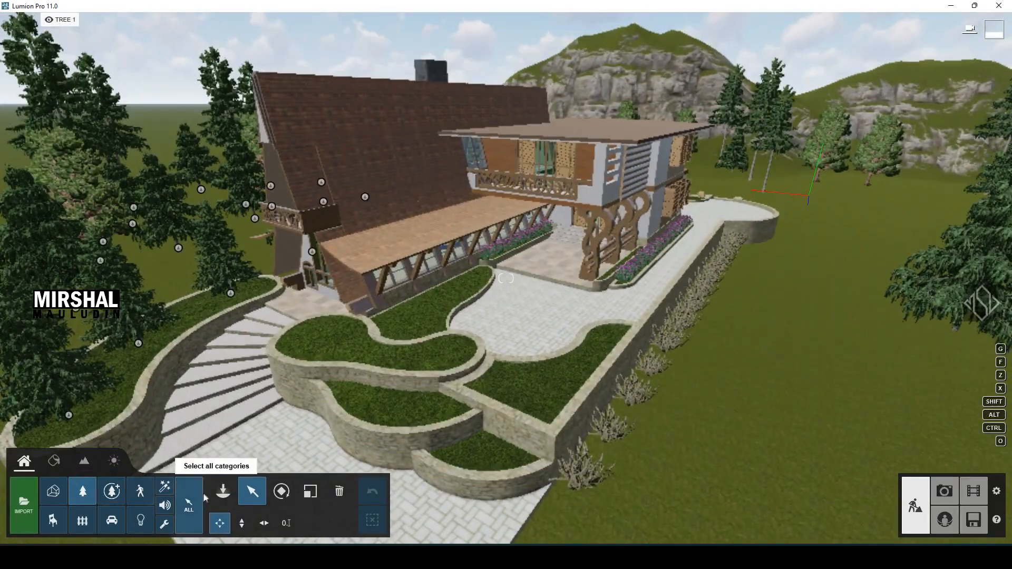
Place one tall slender conifer on the lawn just outside the far end of the planted retaining wall
left_click(221, 493)
left_click(45, 95)
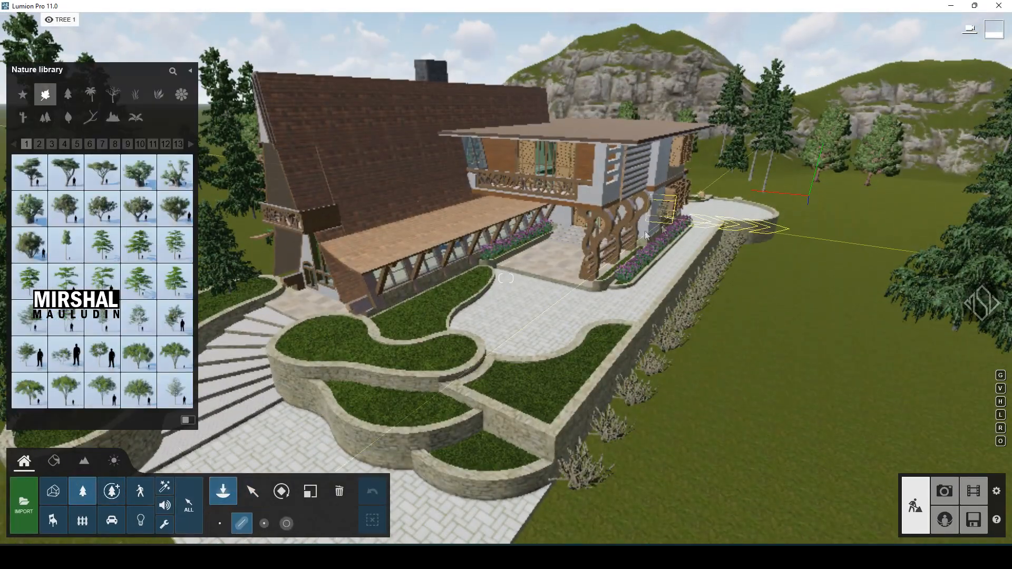
key("d")
left_click(67, 94)
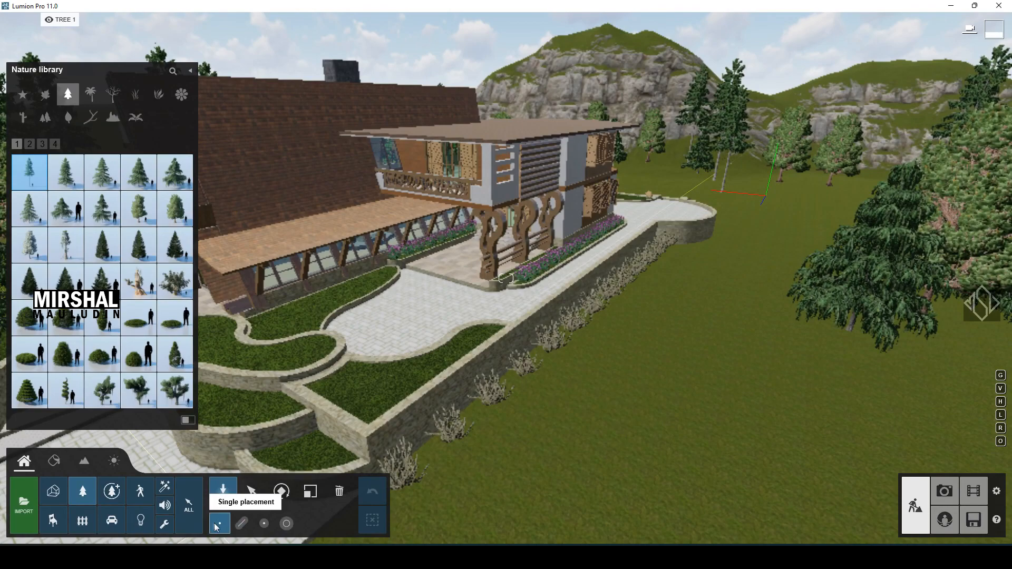
key("e")
mouse_move(377, 364)
right_mouse_down()
mouse_move(400, 328)
mouse_move(388, 364)
right_mouse_up()
key("q")
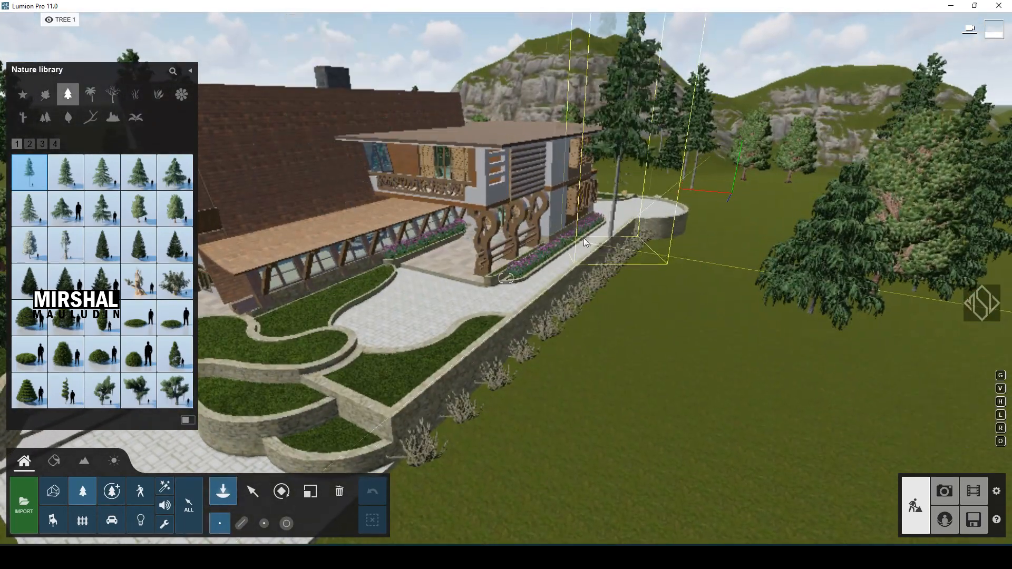
left_click(659, 252)
left_click(626, 324)
Browse the nature library's grass category and choose RoughGrass-Cluster1 RT from page 1
key("e")
key("a")
right_click_drag(626, 323, 452, 345)
key("s")
key("w")
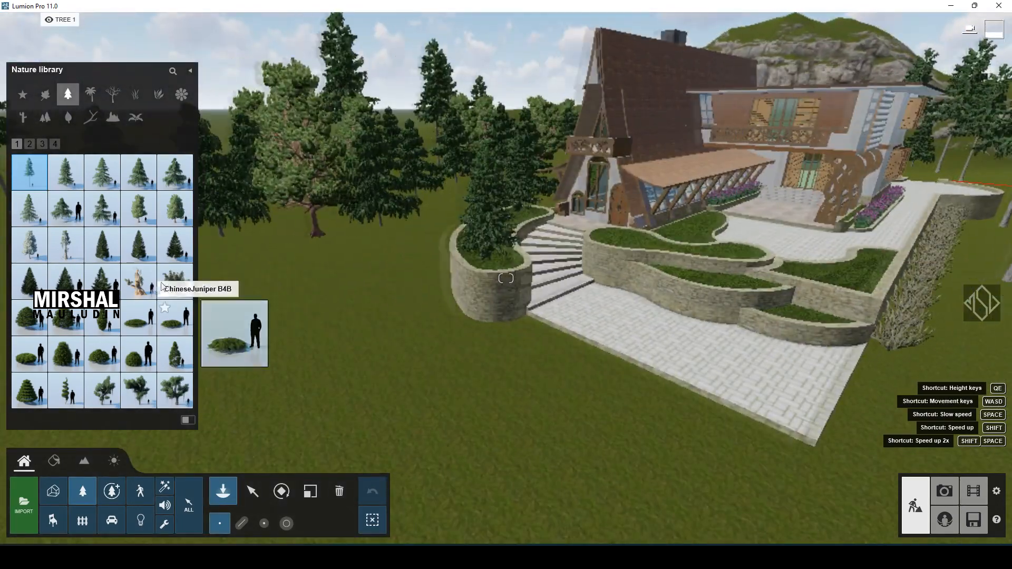
left_click(160, 96)
left_click(136, 99)
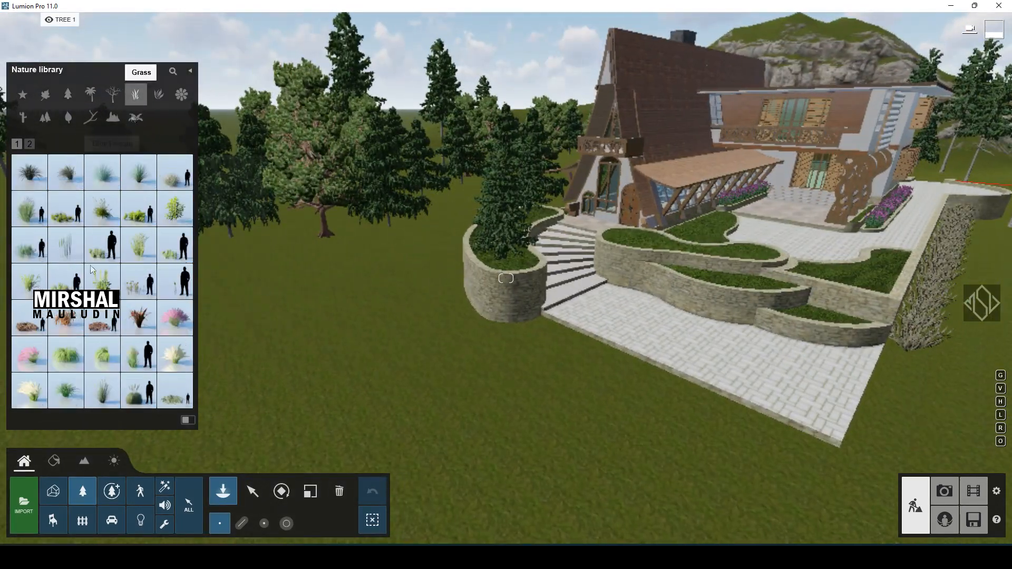
left_click(174, 391)
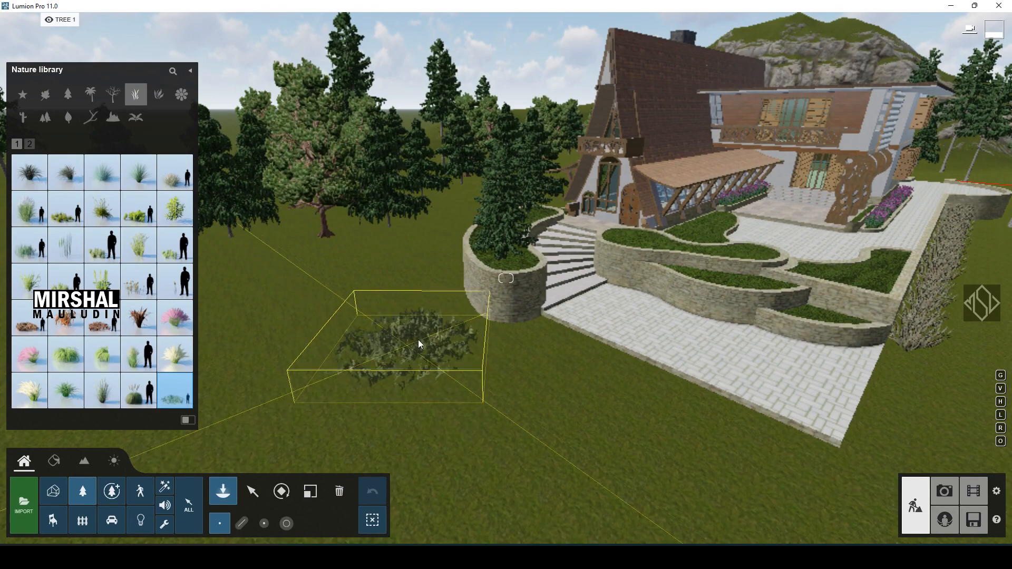
Place rough grass clusters on the lawn around the round planter and in a row along the outer retaining wall
left_click(748, 419)
right_click_drag(749, 419, 651, 393)
scroll(651, 393, "down", 3)
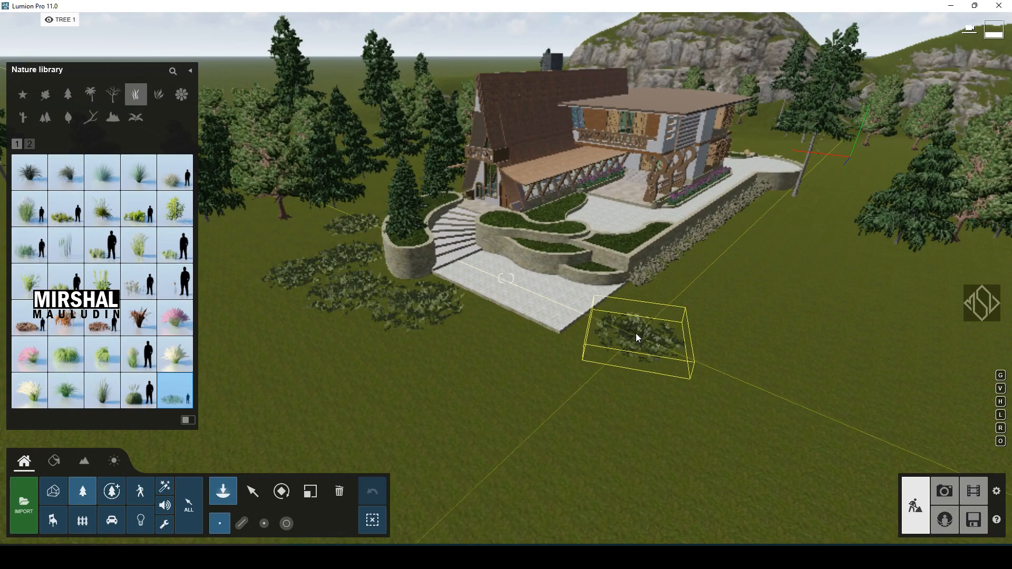
left_click(715, 258)
left_click(740, 235)
left_click(773, 205)
right_click_drag(622, 317, 627, 337)
key("q")
Select the five rough grass clusters beside the retaining wall and move a copy of them outward across the lawn
left_click(254, 492)
right_click_drag(474, 211, 543, 237)
left_click(539, 185, "ctrl")
left_click(534, 214, "ctrl")
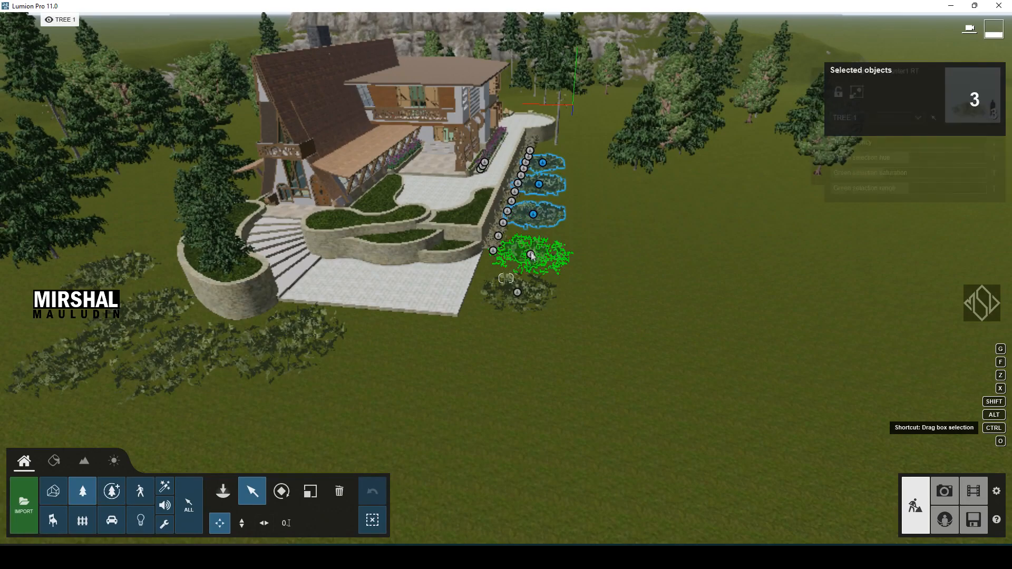
left_click(518, 292, "ctrl")
left_click_drag(517, 293, 657, 310, "alt")
Check the new rough grass in photo 1's saved camera view and return to the build scene
right_click_drag(654, 308, 580, 292)
key("w")
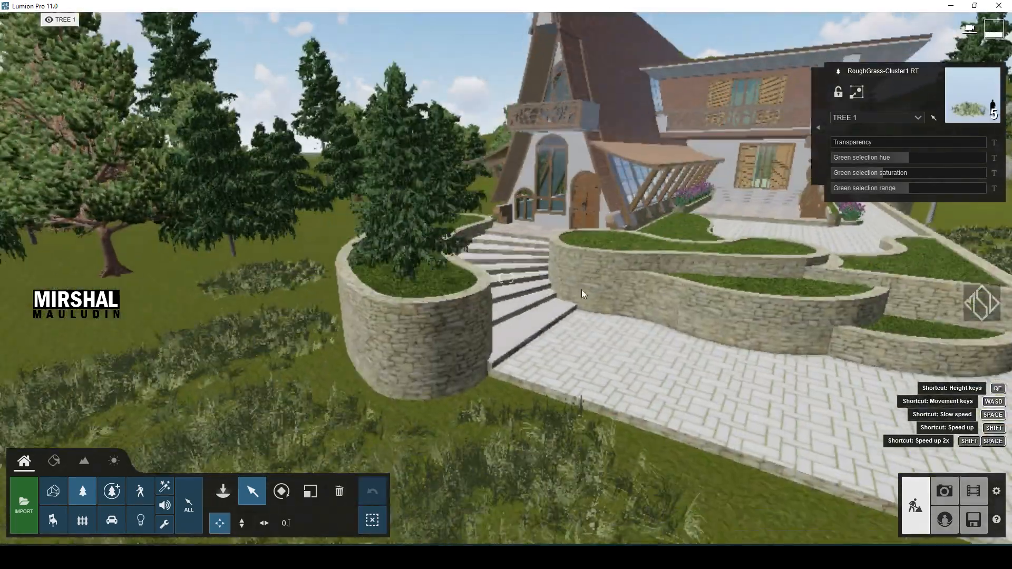
key("d")
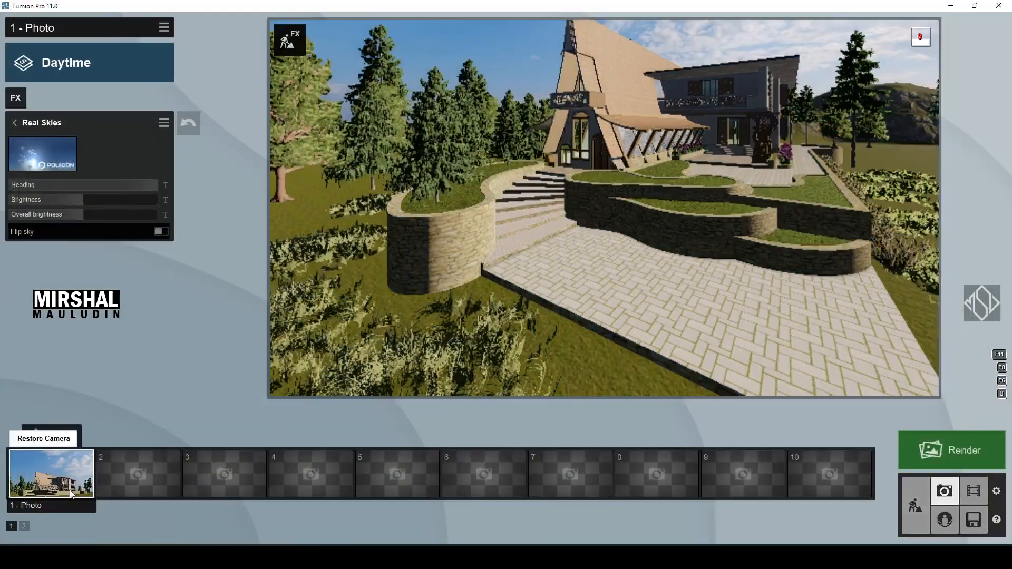
left_click(71, 490)
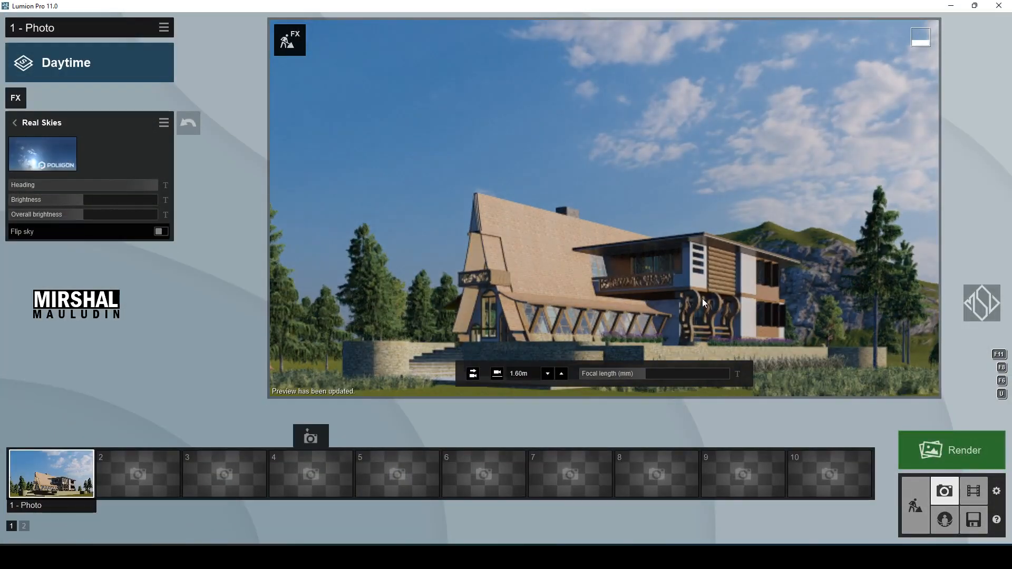
left_click(916, 493)
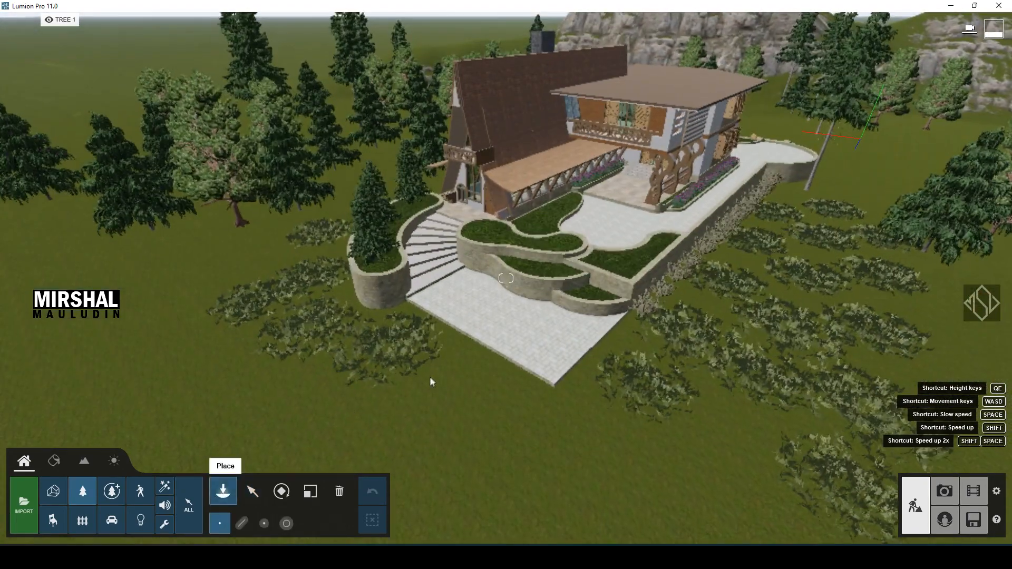
Box-select the rough grass clusters near the round planter, copy the group twice across the surrounding lawn and clear the selection
left_click(223, 492)
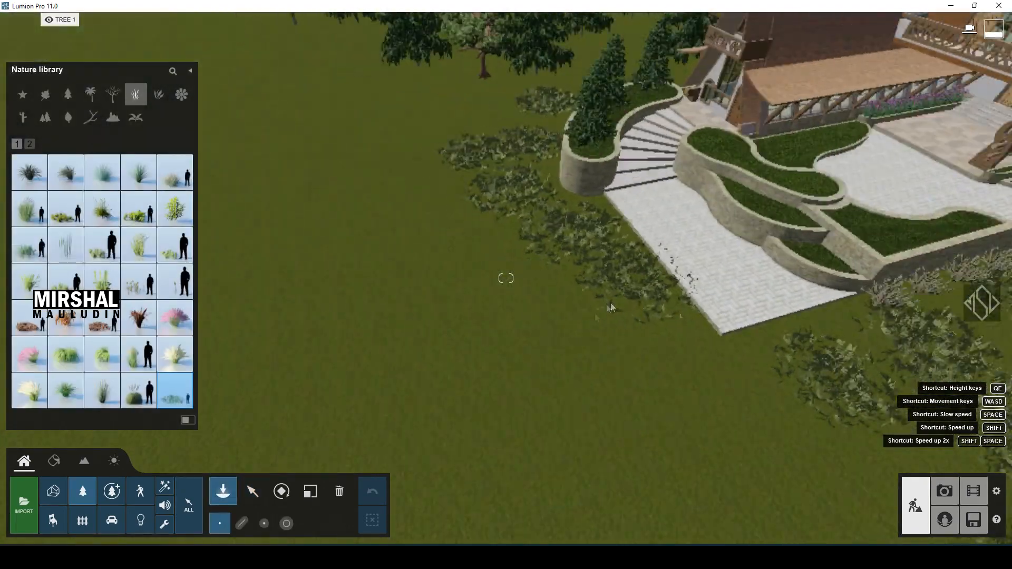
left_click(253, 491)
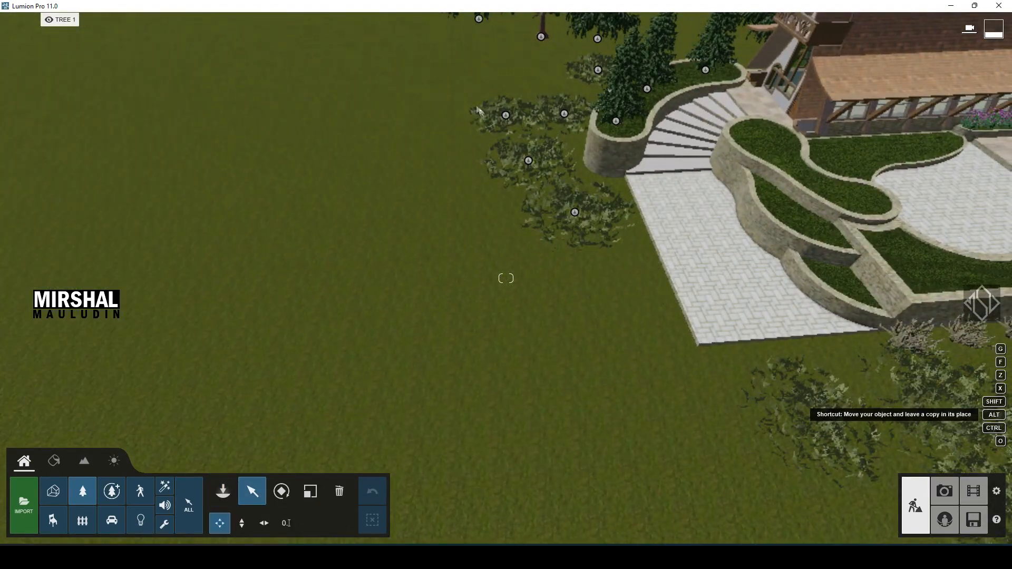
left_click_drag(471, 98, 592, 226, "ctrl")
mouse_move(528, 160)
left_mouse_down("alt")
mouse_move(595, 339)
mouse_move(575, 401)
left_mouse_up("alt")
left_click_drag(531, 294, 406, 99, "alt")
right_click_drag(407, 105, 464, 237)
left_click(371, 519)
Copy a single rough grass cluster twice to fill the lawn along the front of the paved driveway
left_click(487, 283)
left_click_drag(487, 284, 577, 237, "alt")
left_click_drag(577, 238, 723, 301, "alt")
Frame the driveway, curved stairs and terrace from the front and preview that view in Photo mode
key("s")
right_click_drag(548, 379, 511, 302)
key("e")
key("w")
left_click(944, 491)
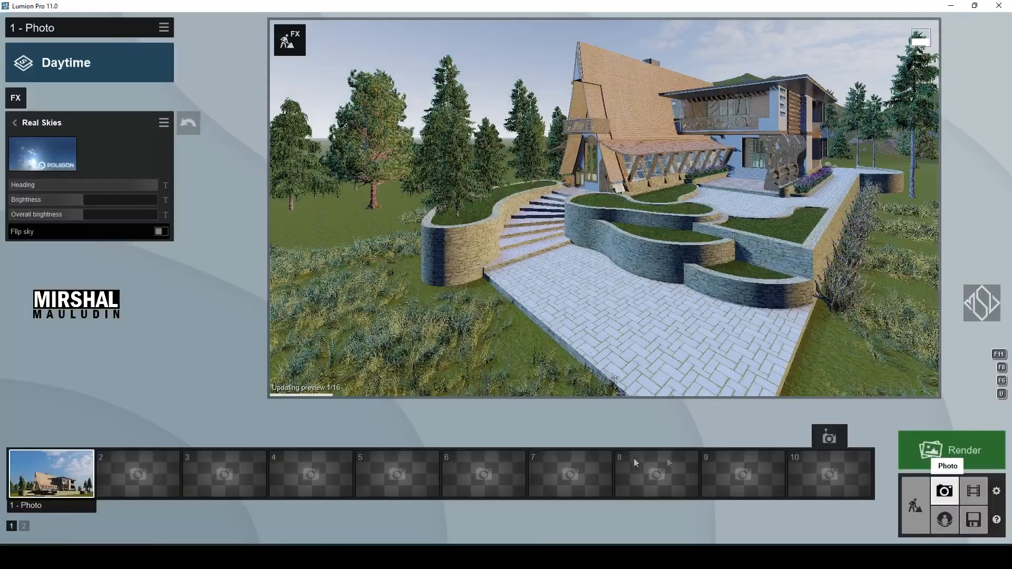
Restore photo 1's camera, shift the framing slightly sideways and store it as the photo's new view
left_click(51, 473)
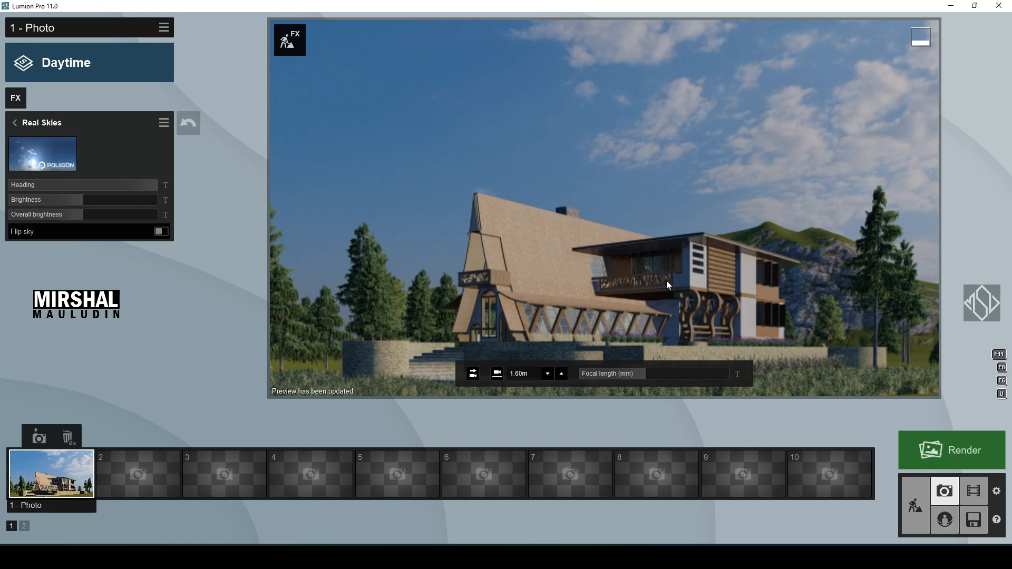
key("d")
left_click(40, 438)
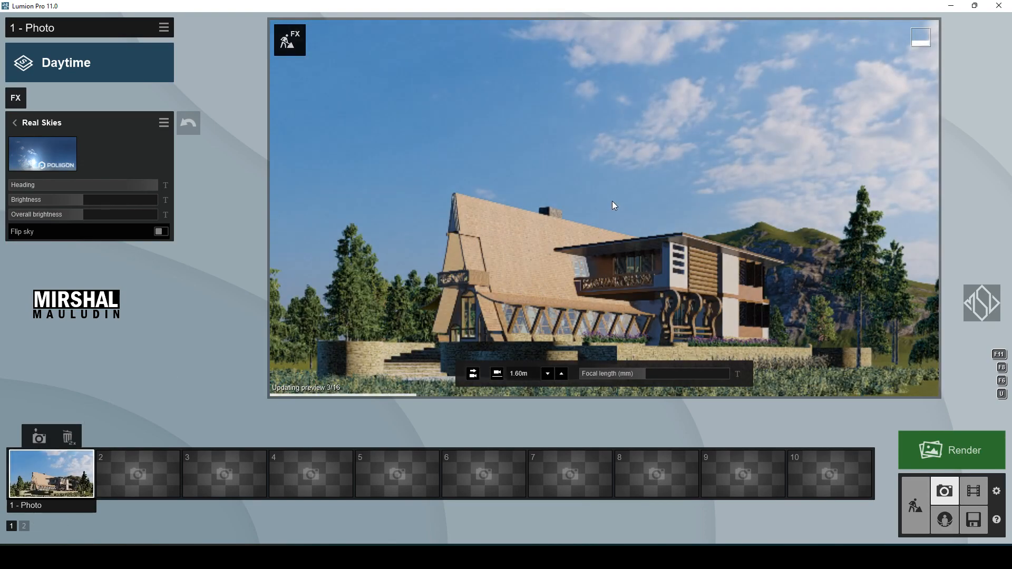
Add the Sun effect to photo 1's effects
left_click(65, 118)
left_click(513, 175)
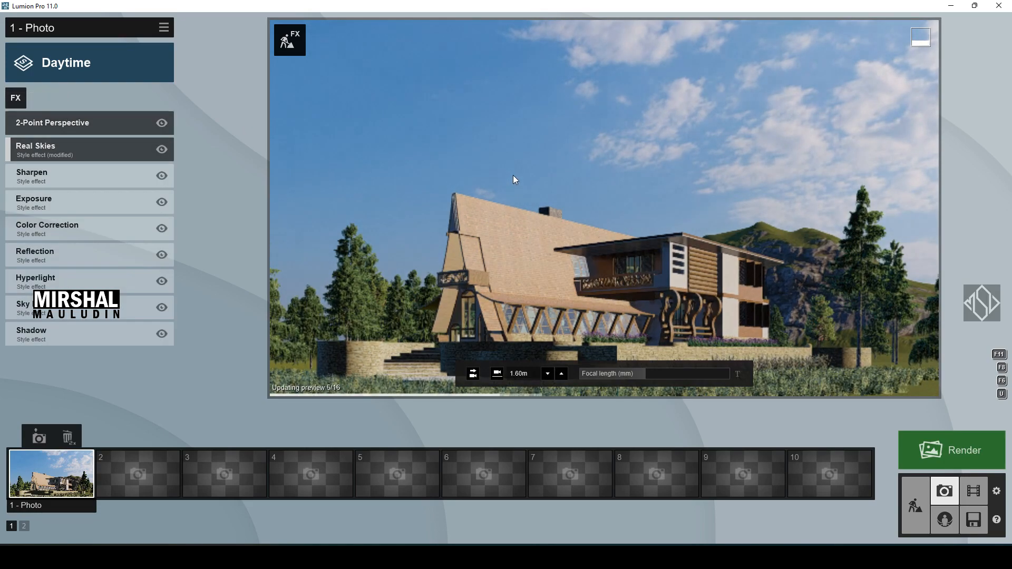
left_click(14, 101)
left_click(332, 190)
left_click(390, 189)
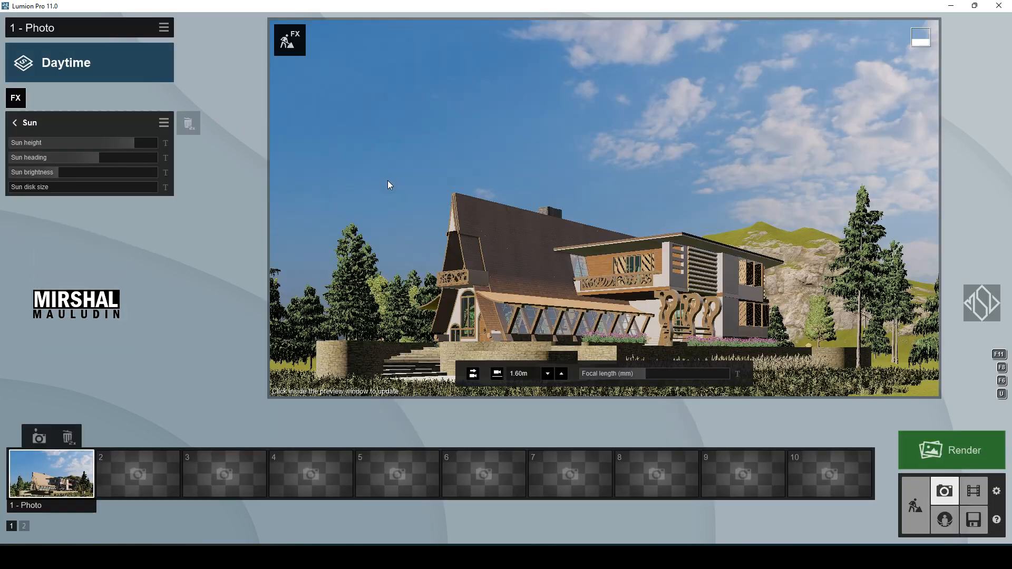
left_click(20, 103)
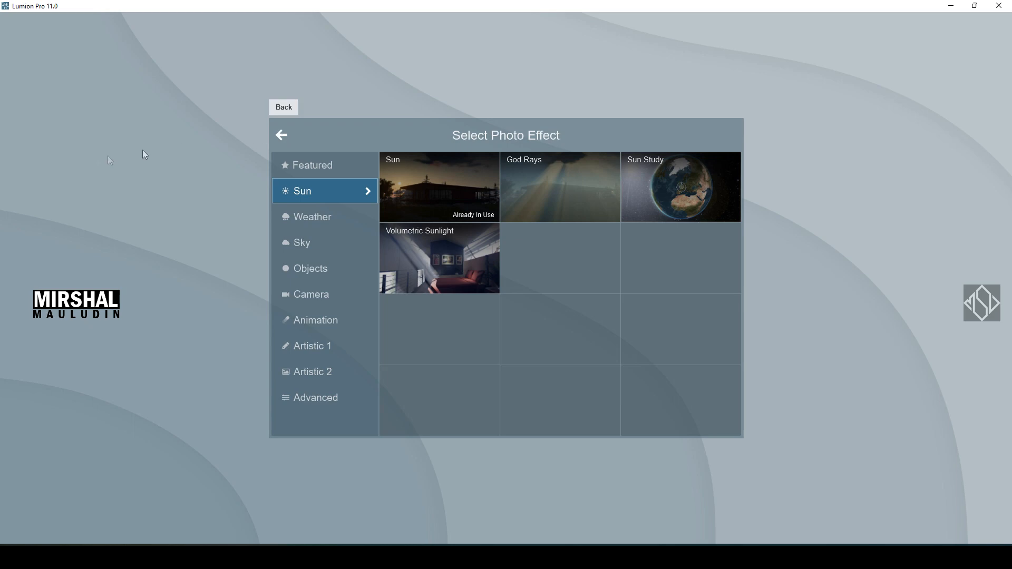
left_click(261, 143)
Change Real Skies to the third Overcast sky, reduce its heading to about three quarters and raise its brightness slightly
left_click(55, 119)
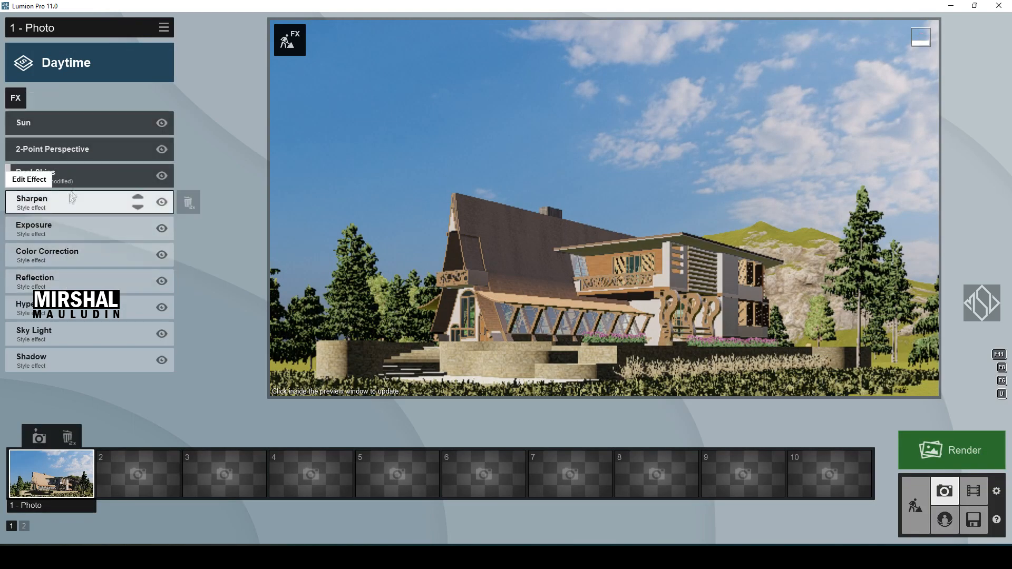
left_click(59, 175)
left_click(50, 154)
left_click(473, 115)
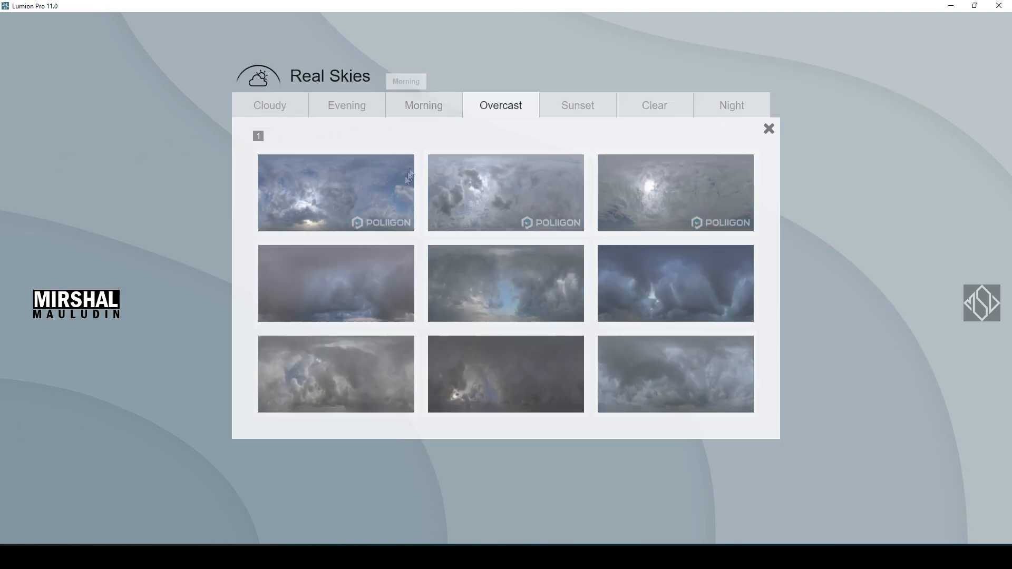
left_click(646, 352)
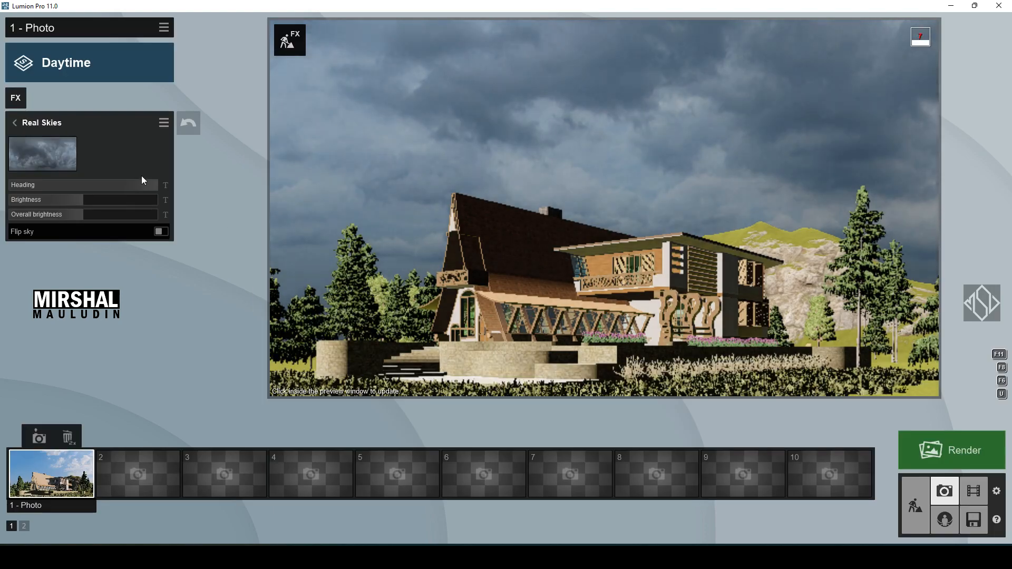
left_click(45, 154)
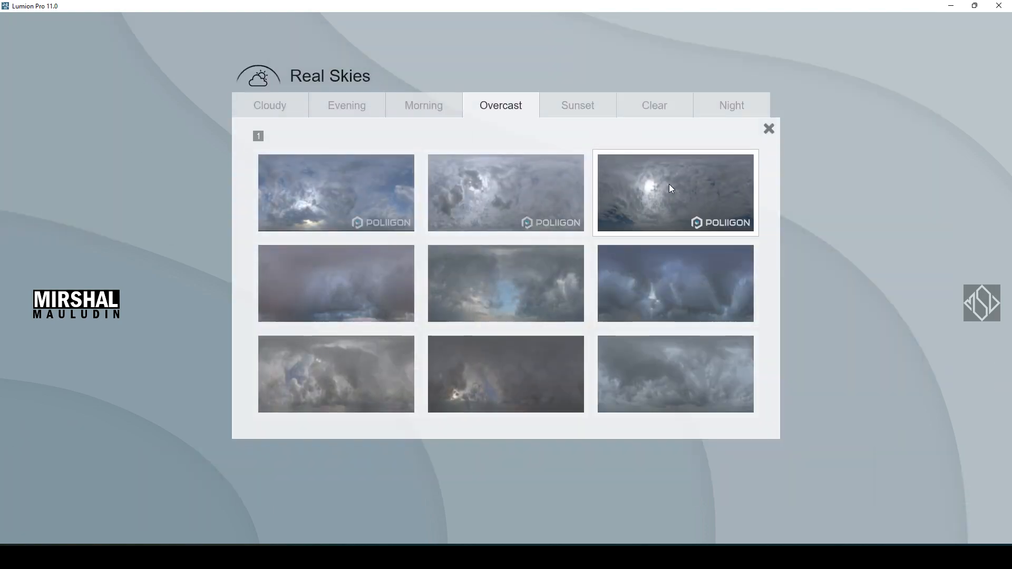
left_click(670, 188)
left_click_drag(135, 185, 84, 222)
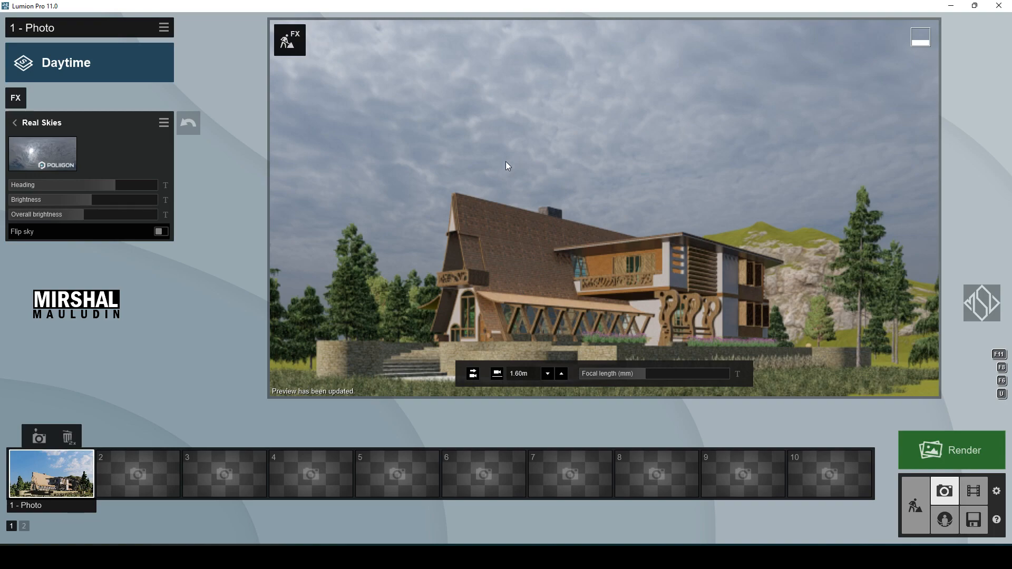
View the driveway from above and set the Shadow effect to Normal type with soft and fine detail shadows on
left_click(64, 126)
left_click(165, 123)
left_click(165, 123)
right_click_drag(527, 153, 496, 184)
left_click(83, 128)
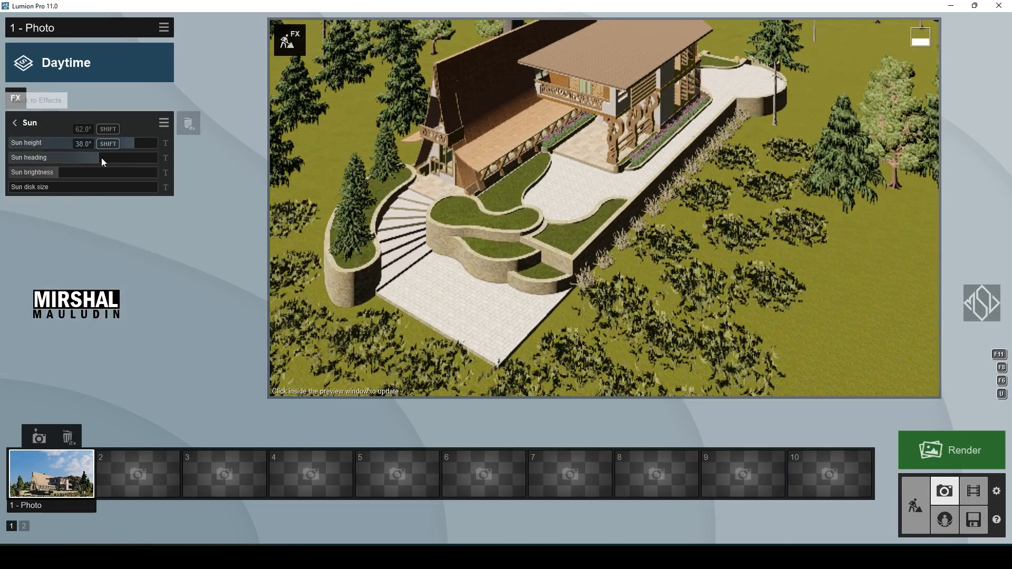
left_click(53, 122)
left_click(42, 358)
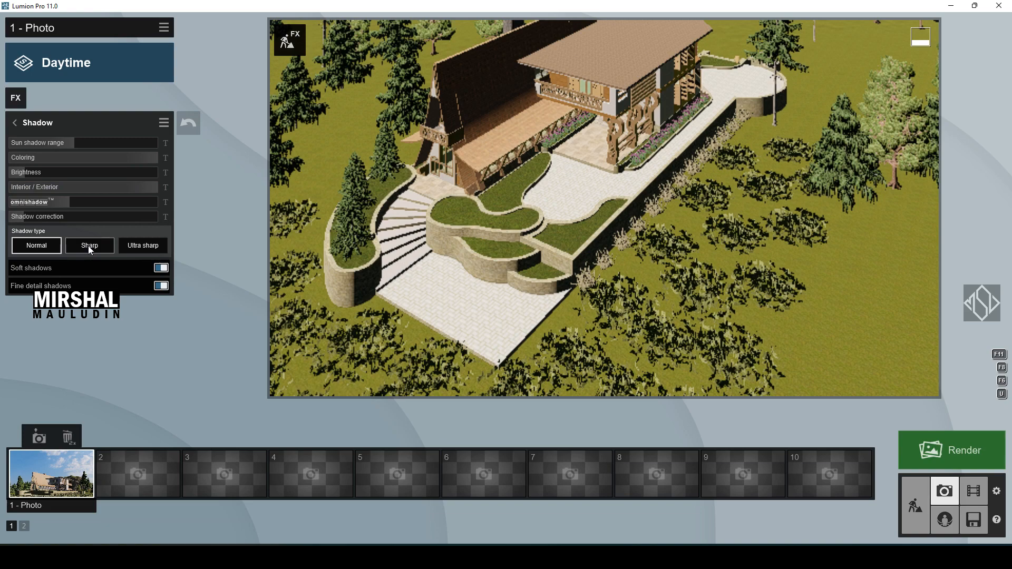
left_click(33, 123)
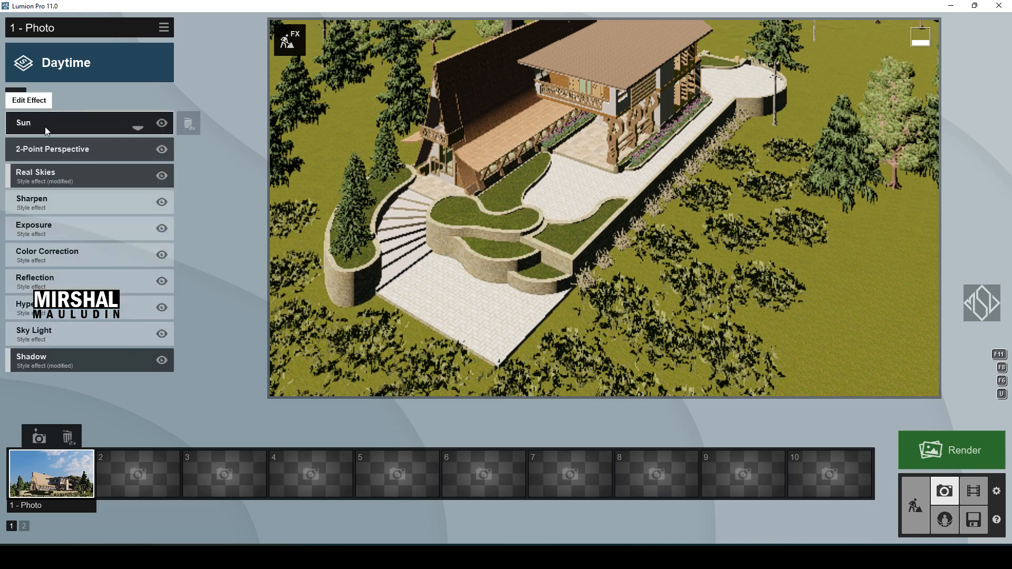
Try rotating the sun heading to about -65.9° while watching the tree shadows on the lawn
left_click(45, 127)
left_click_drag(86, 159, 101, 165)
right_click_drag(622, 198, 494, 198)
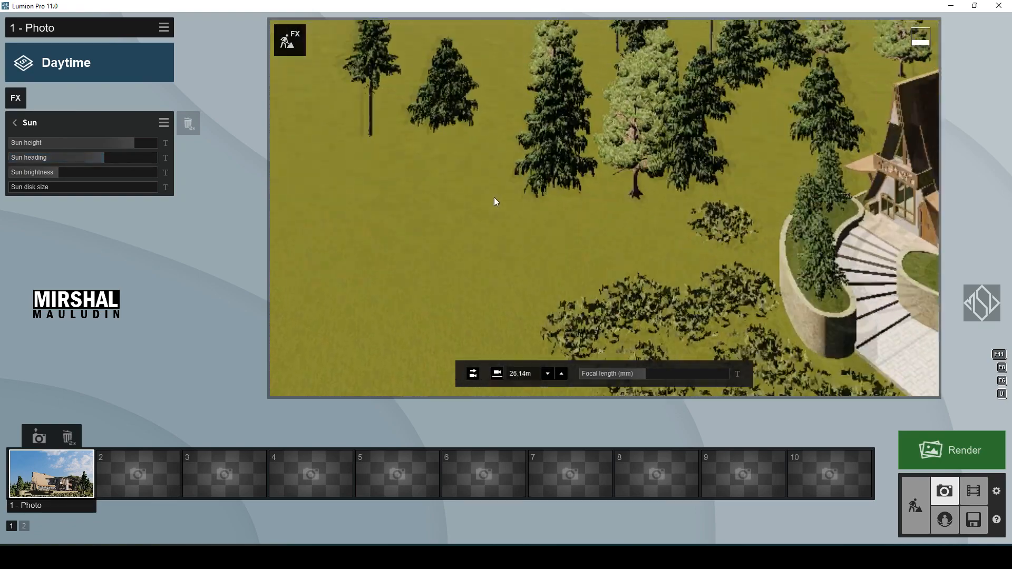
left_click_drag(97, 158, 58, 167)
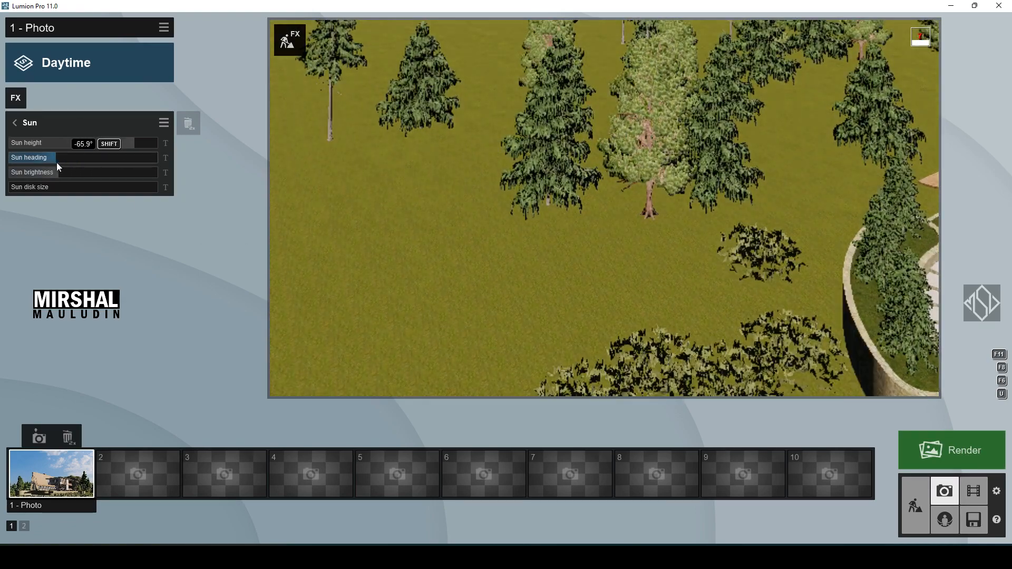
Compare the Sharp and Ultra sharp shadow types on the trees, then return to Normal
left_click(47, 130)
left_click(62, 356)
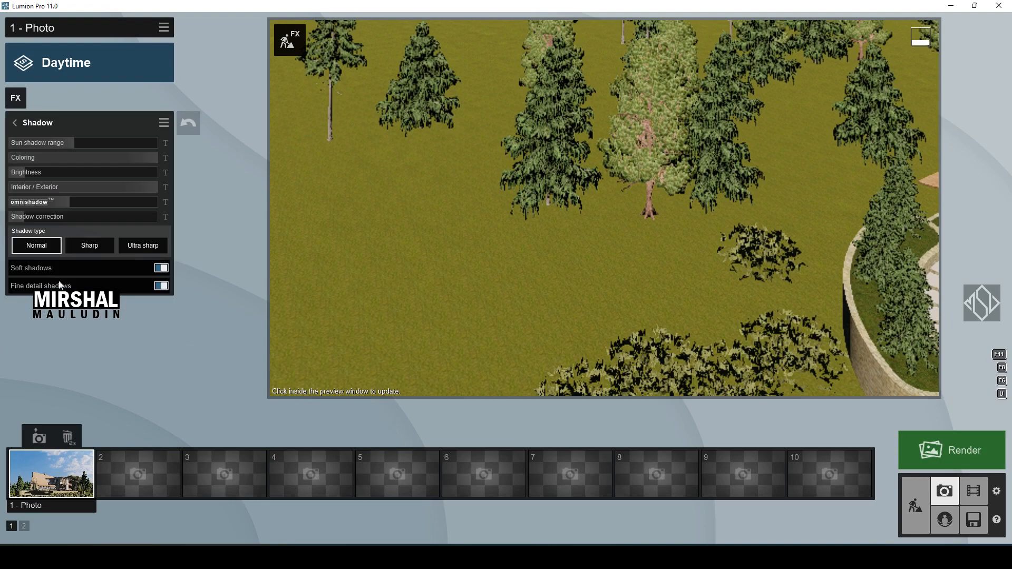
left_click(103, 248)
left_click(135, 246)
left_click(42, 246)
right_click_drag(448, 237, 500, 221)
Restore photo 1's camera, increase the sun heading slightly and update the preview
left_click(52, 477)
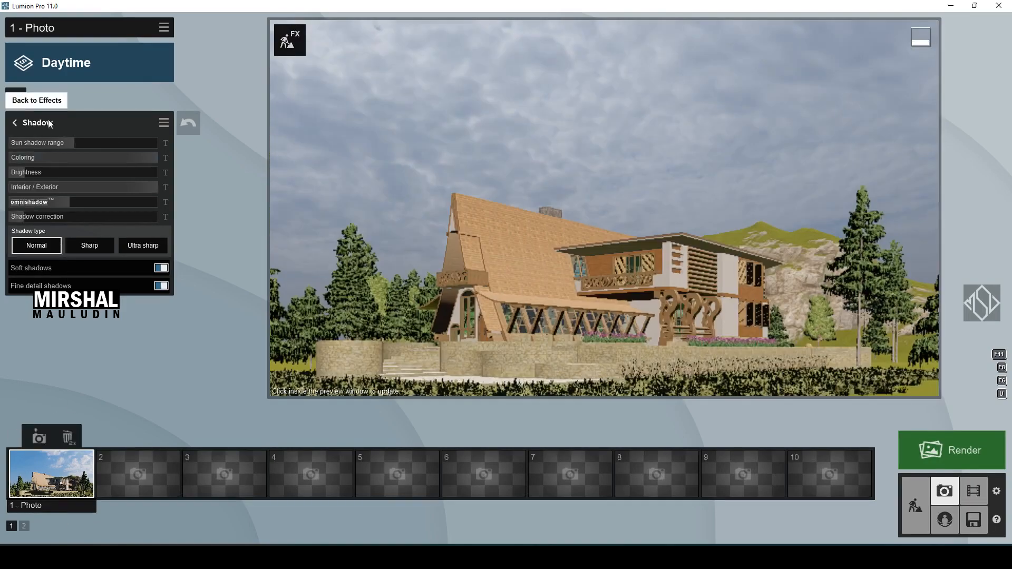
left_click(49, 123)
left_click(52, 128)
left_click_drag(63, 160, 71, 161)
left_click(544, 225)
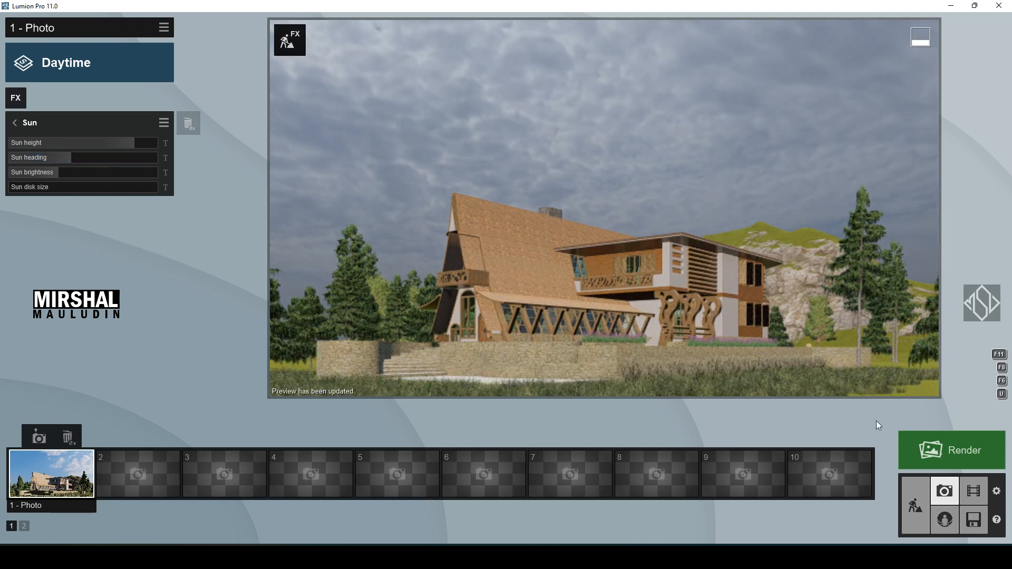
In the build scene, copy groups of trees onto the lawn behind the house and onto the rocky hill's summit
left_click(915, 505)
right_click_drag(915, 506, 646, 350)
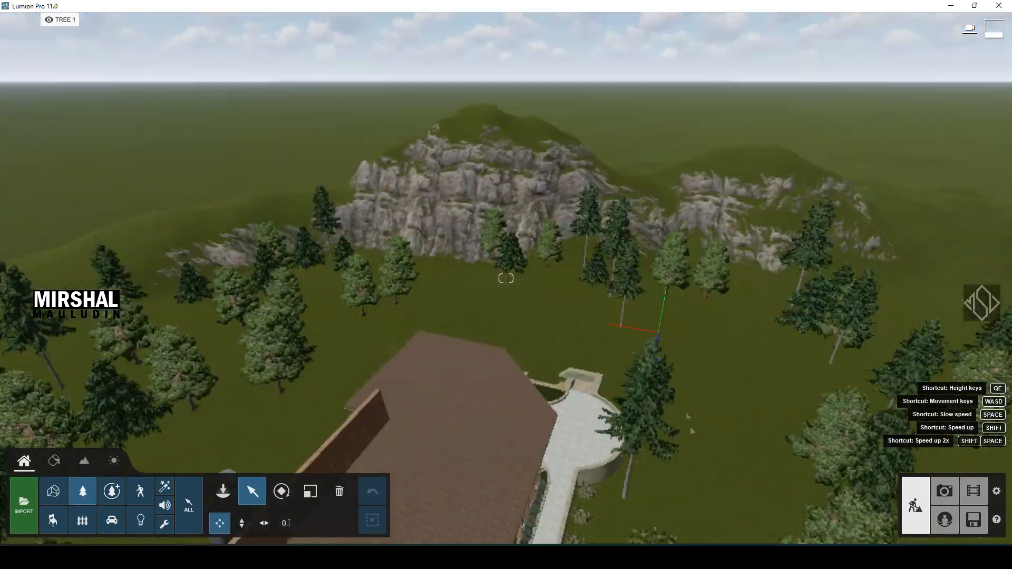
right_click_drag(691, 426, 665, 331)
left_click_drag(610, 183, 464, 66, "ctrl")
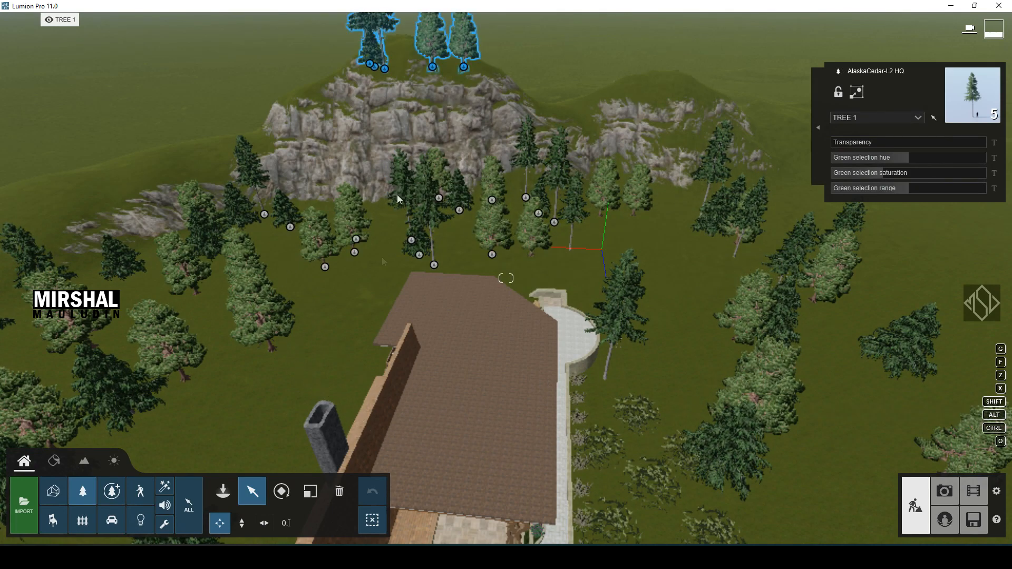
Check the copied trees in photo 1's saved camera view with an updated preview
left_click(944, 491)
left_click(37, 430)
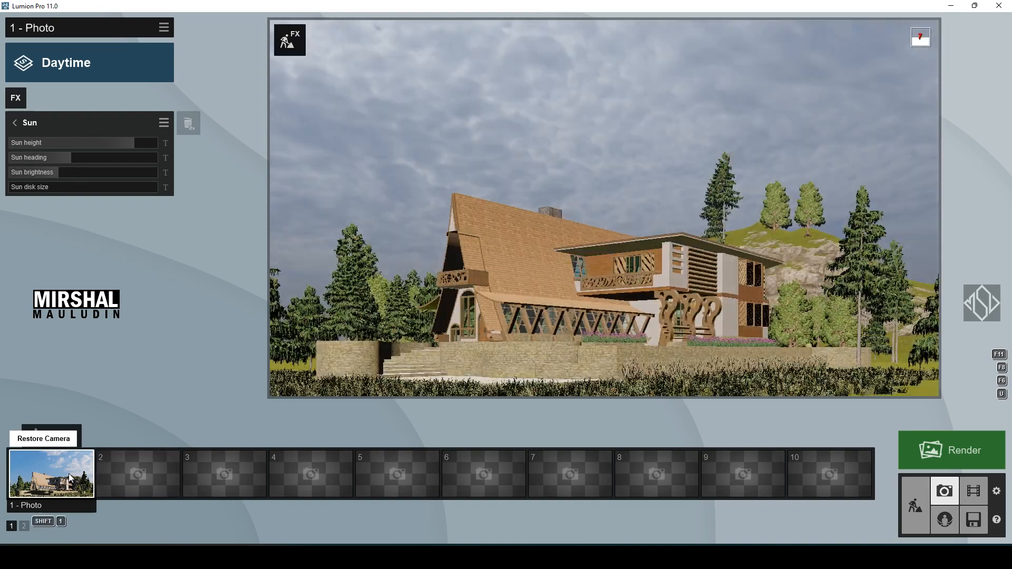
left_click(687, 248)
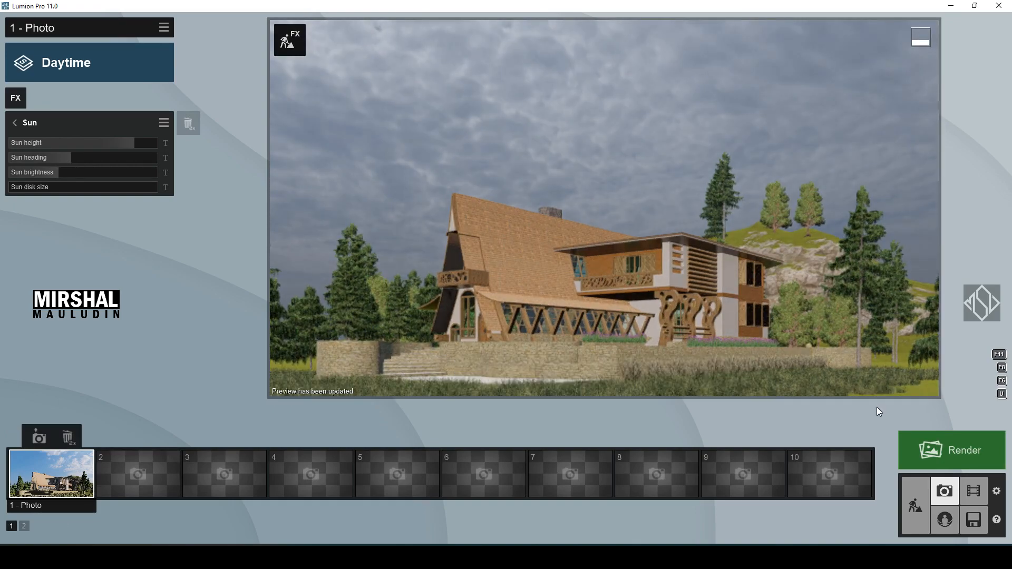
Delete the trees standing on top of the hill and check photo 1's saved view again
left_click(915, 509)
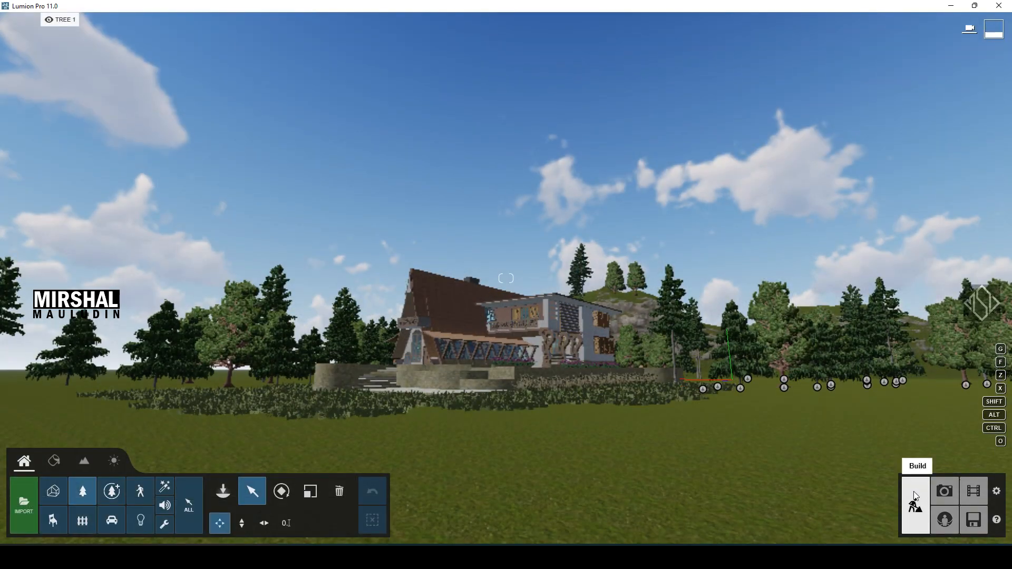
key("q")
left_click_drag(580, 302, 624, 336, "ctrl")
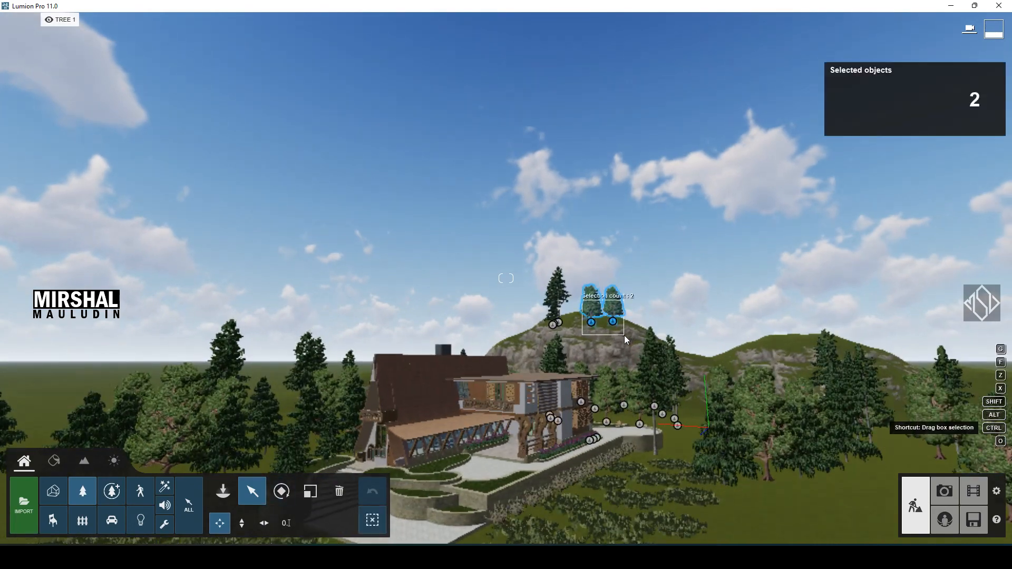
left_click(339, 491)
left_click(591, 323)
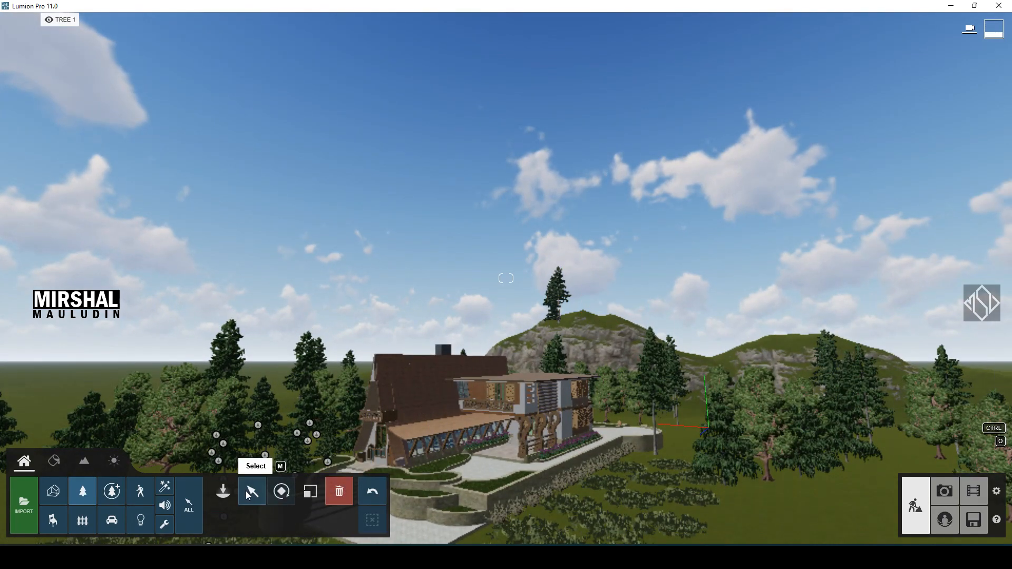
left_click_drag(548, 313, 563, 331, "ctrl")
left_click(555, 322)
left_click(944, 491)
left_click(51, 473)
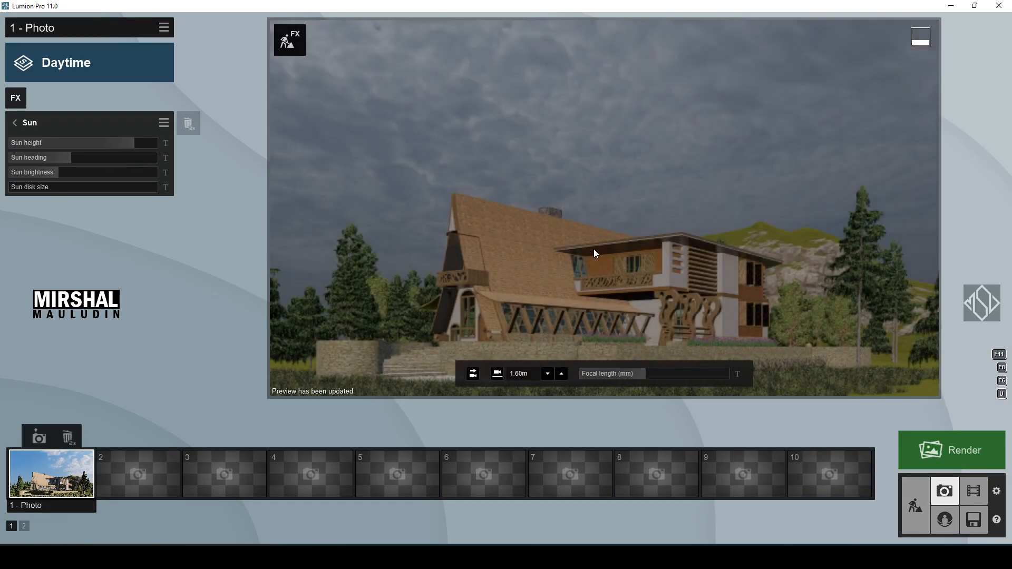
Raise the brightness in photo 1's Color Correction effect and update the preview
left_click(66, 122)
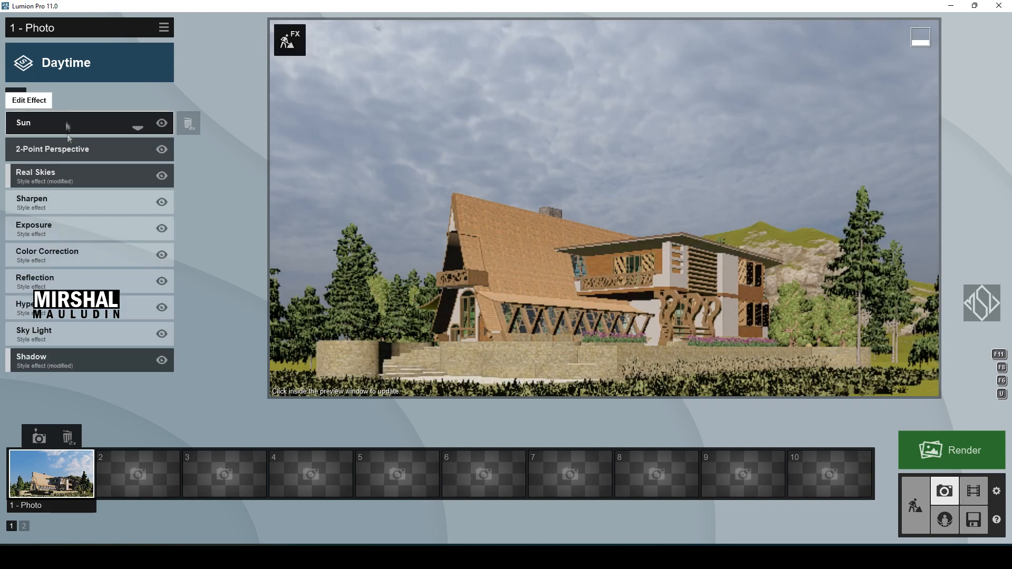
left_click(70, 261)
left_click_drag(93, 188, 146, 203)
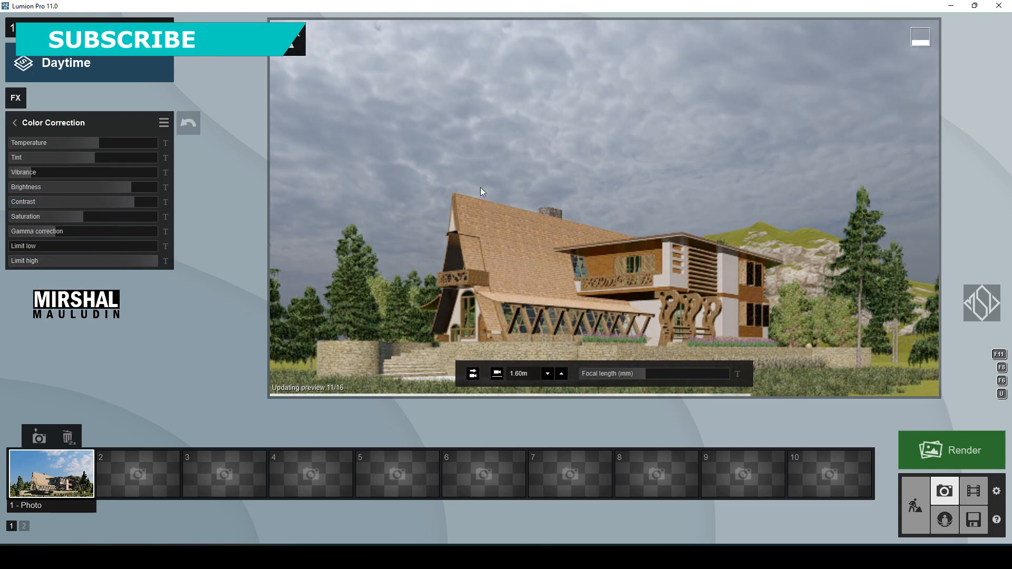
Toggle the terrain's landscape grass in the build scene
left_click(916, 506)
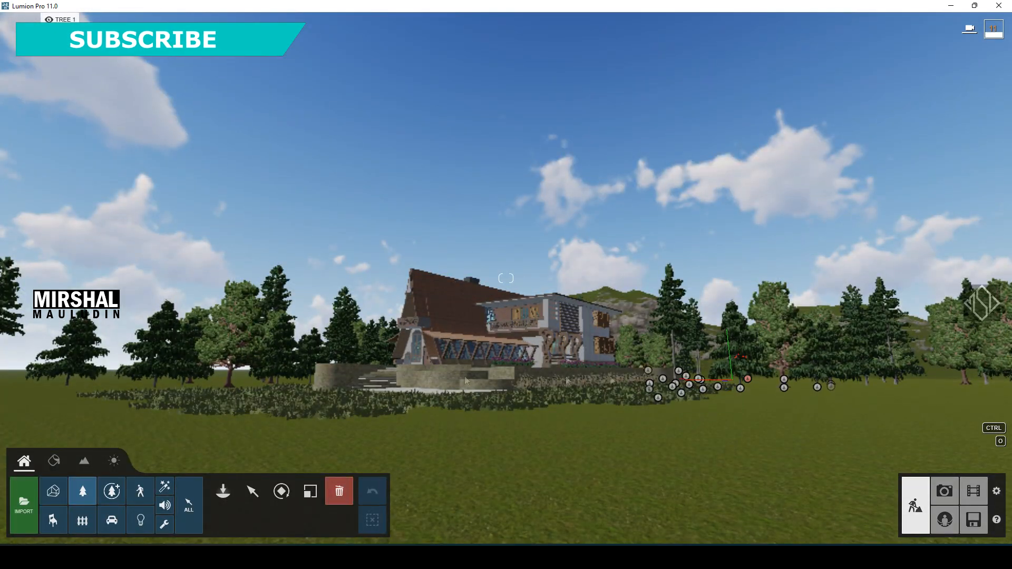
left_click(92, 461)
left_click(58, 489)
left_click(52, 520)
left_click(88, 513)
left_click(123, 511)
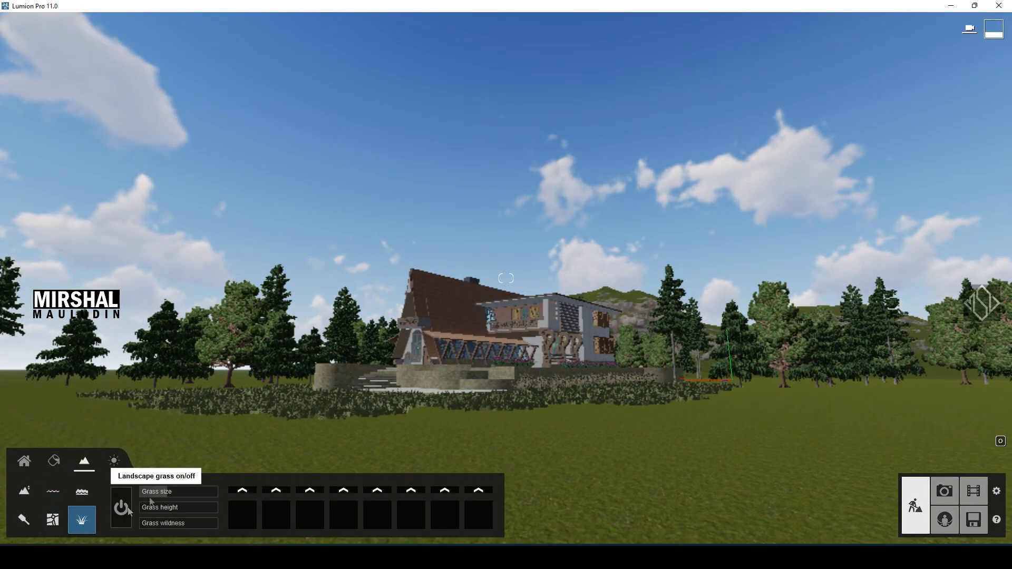
Inspect the lawn in Photo mode and restore photo 1's saved camera
left_click(945, 492)
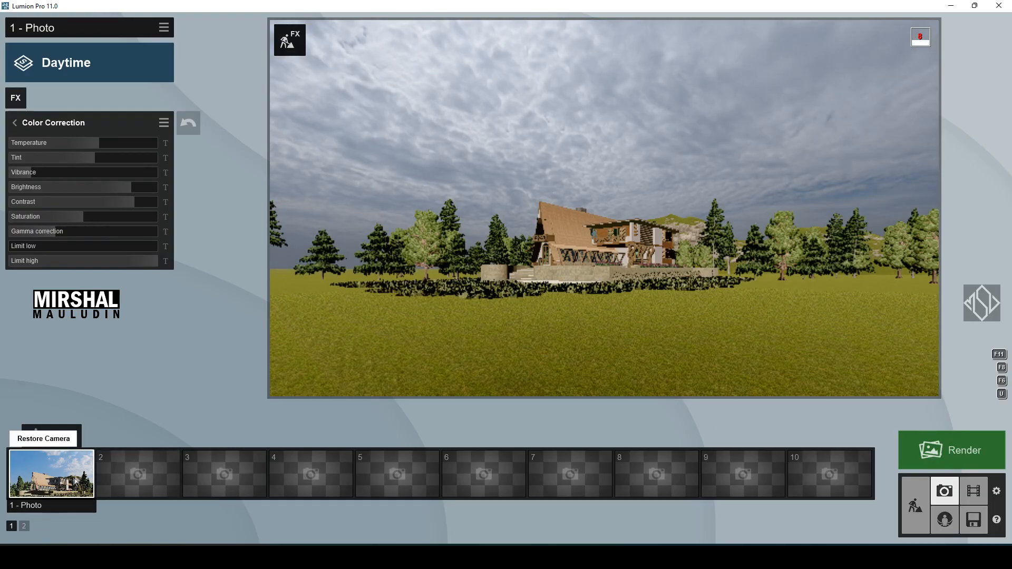
left_click(51, 472)
right_click_drag(494, 242, 458, 240)
key("shift+1")
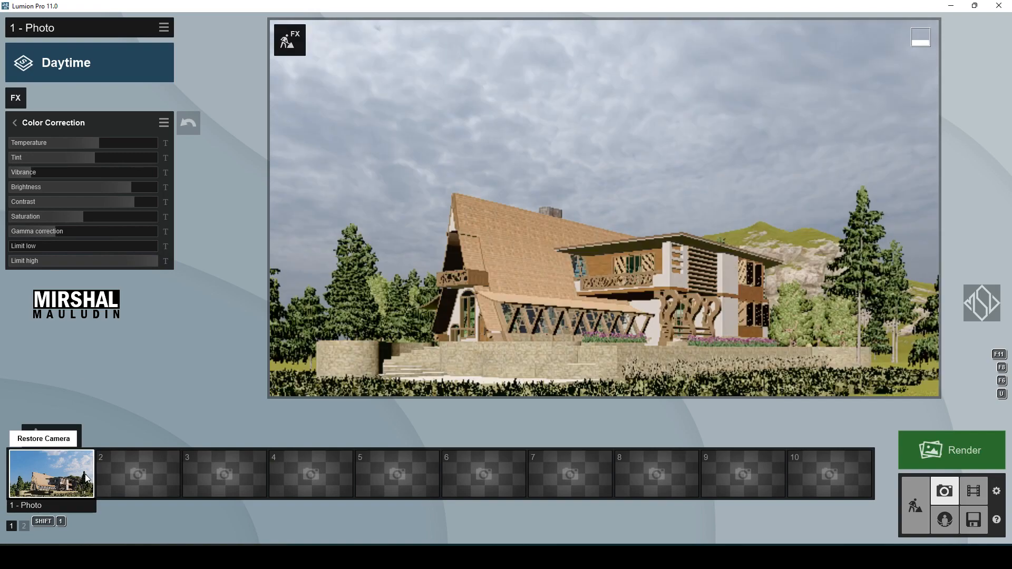
Shift the Color Correction temperature slightly warmer for photo 1
left_click(43, 122)
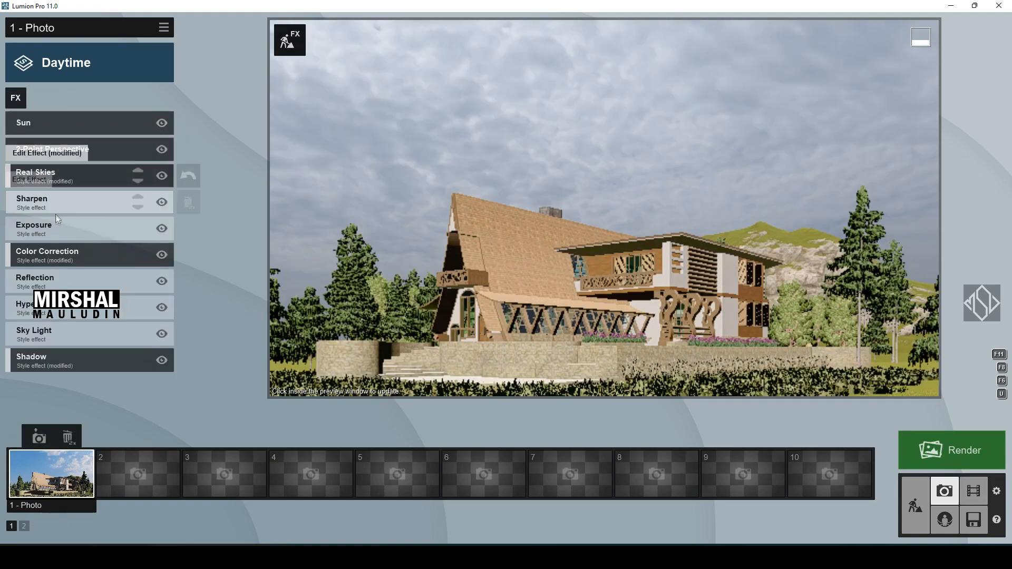
left_click(71, 254)
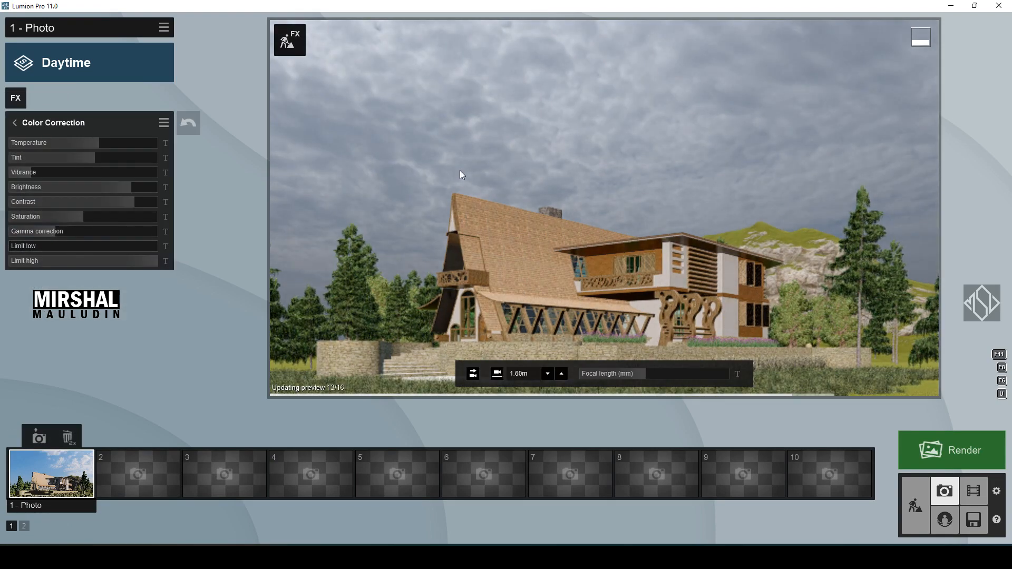
left_click_drag(102, 143, 109, 145)
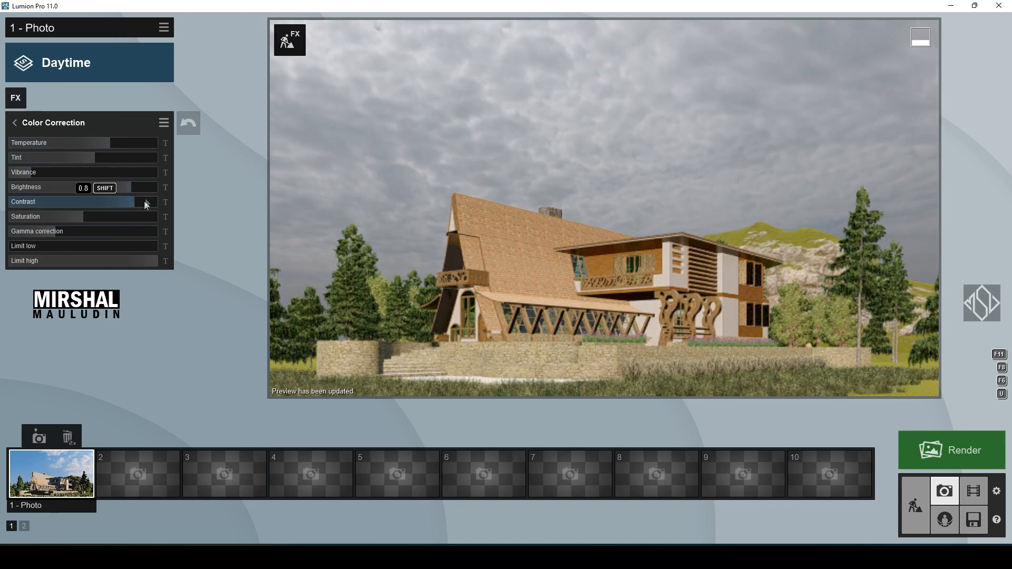
Raise the contrast to its maximum in photo 1's Color Correction effect
left_click_drag(147, 203, 165, 203)
Return to the build scene and rename the third layer as PEOPLE
left_click(913, 493)
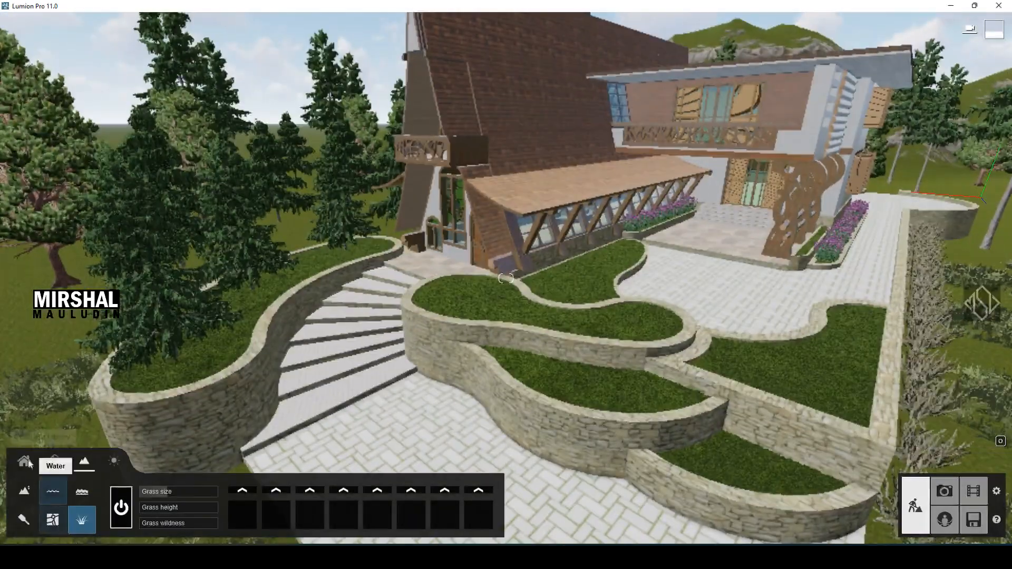
left_click(23, 462)
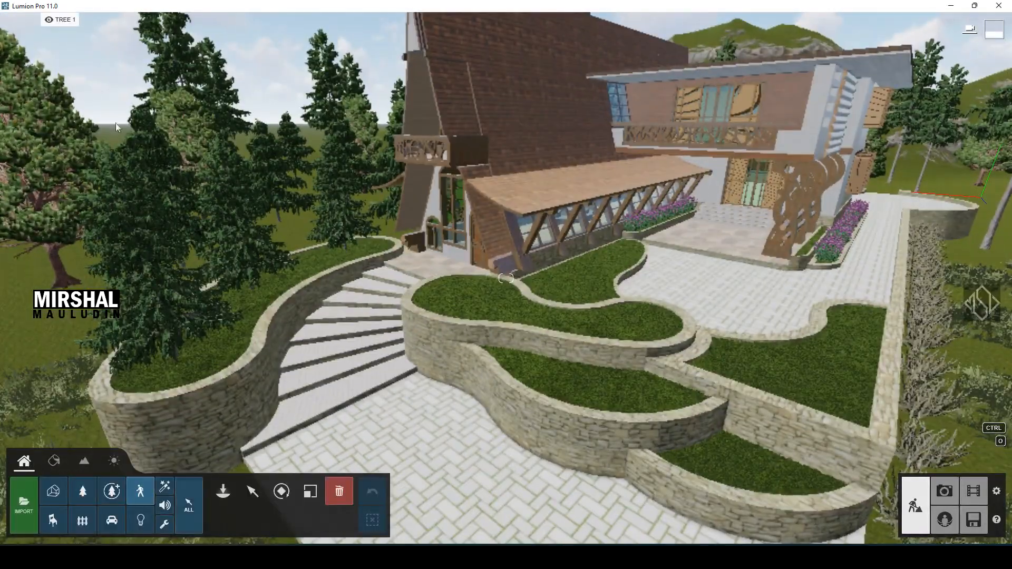
double_click(106, 19)
type("PEOPLE")
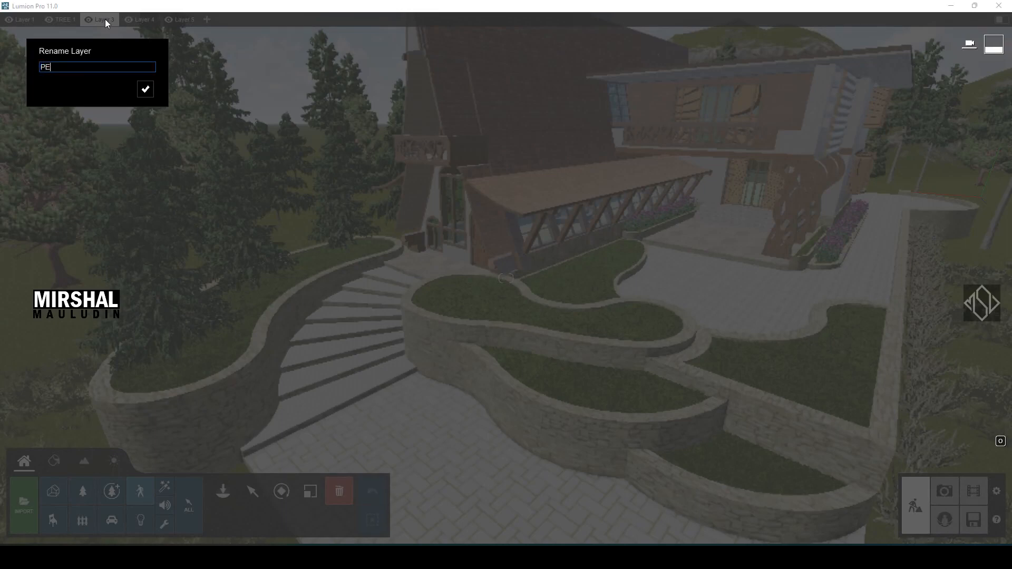
left_click(145, 89)
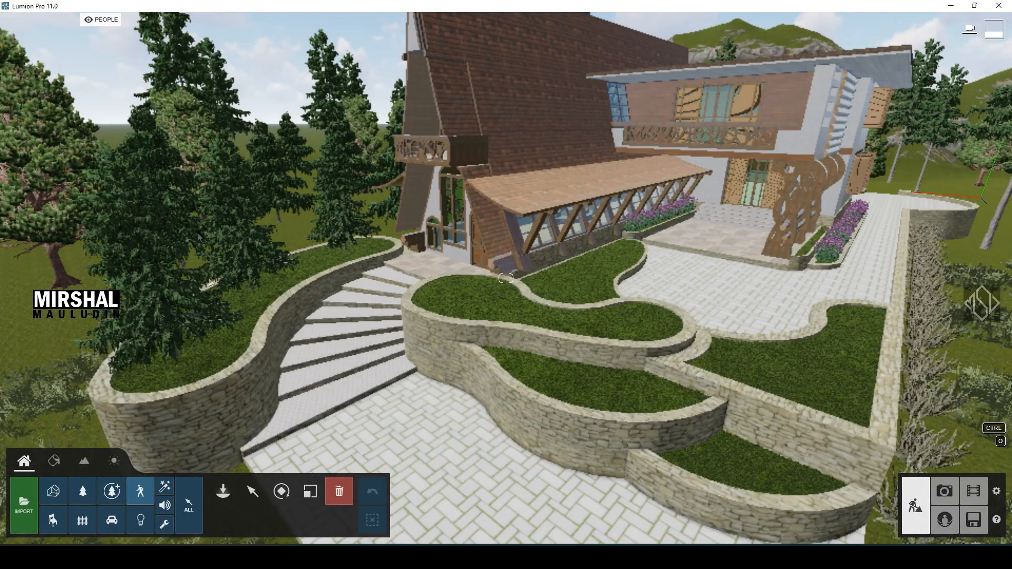
Place a woman walking a dog on the lower paved area in front of the stairs
left_click(232, 493)
left_click(232, 493)
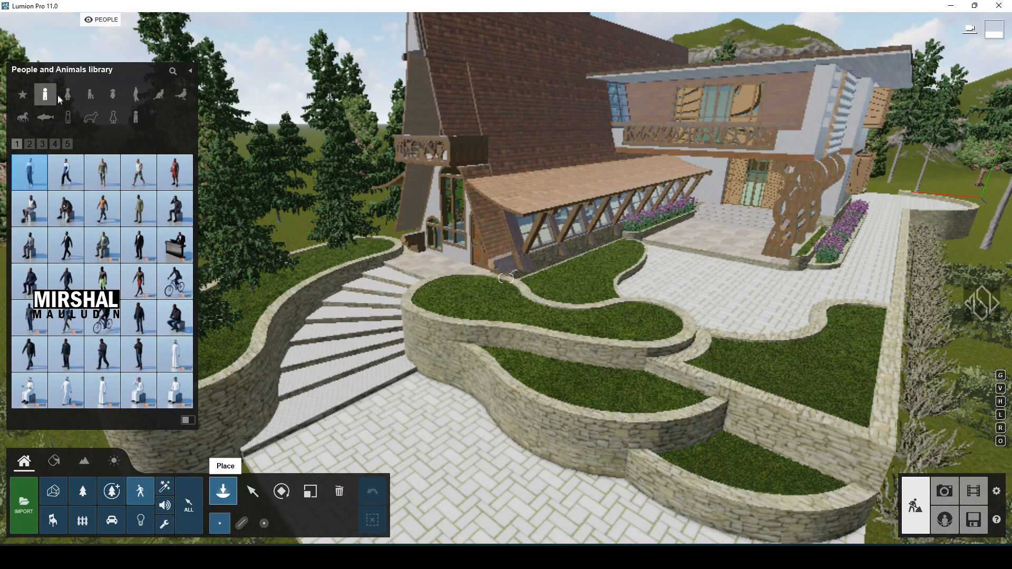
left_click(69, 98)
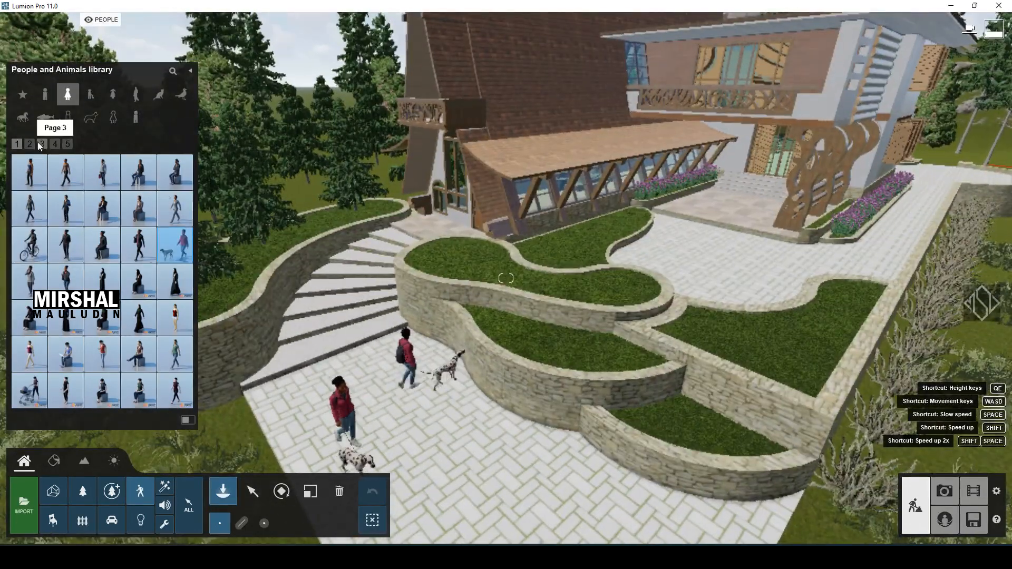
Find Woman Caucasian 0028 Walk in the women's library and place her on the upper paved terrace near the entrance
left_click(43, 145)
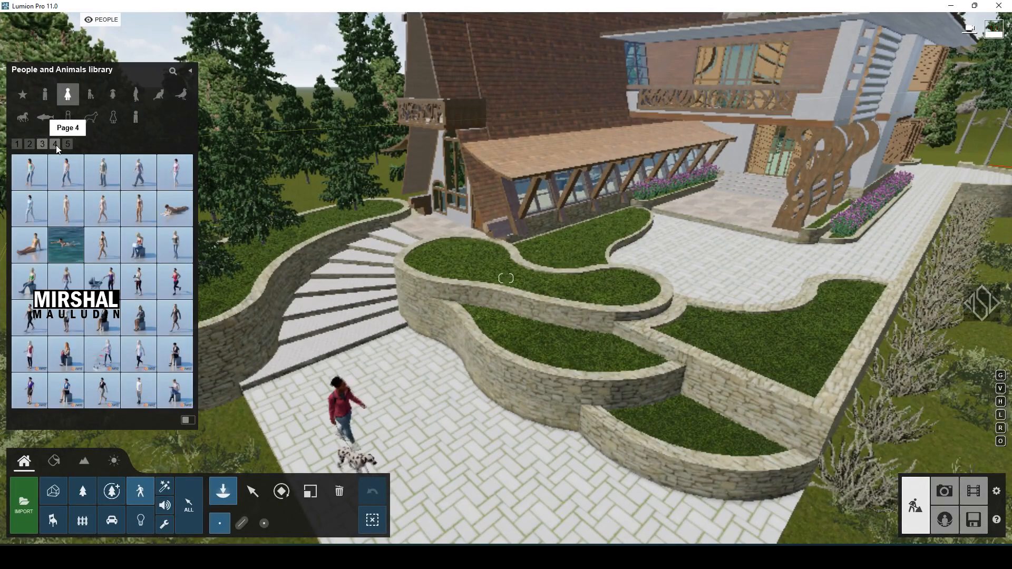
left_click(55, 144)
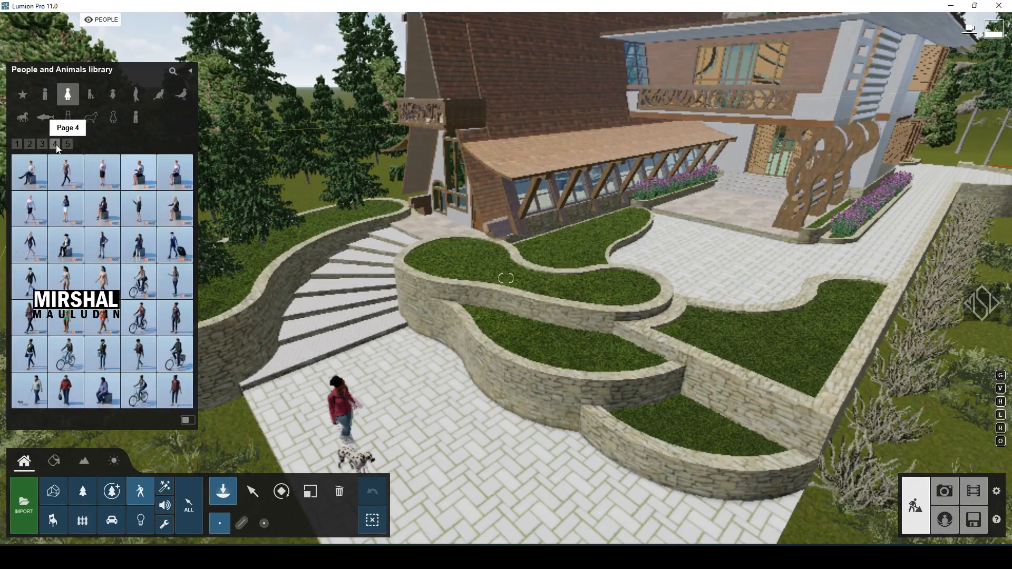
left_click(67, 145)
left_click(55, 144)
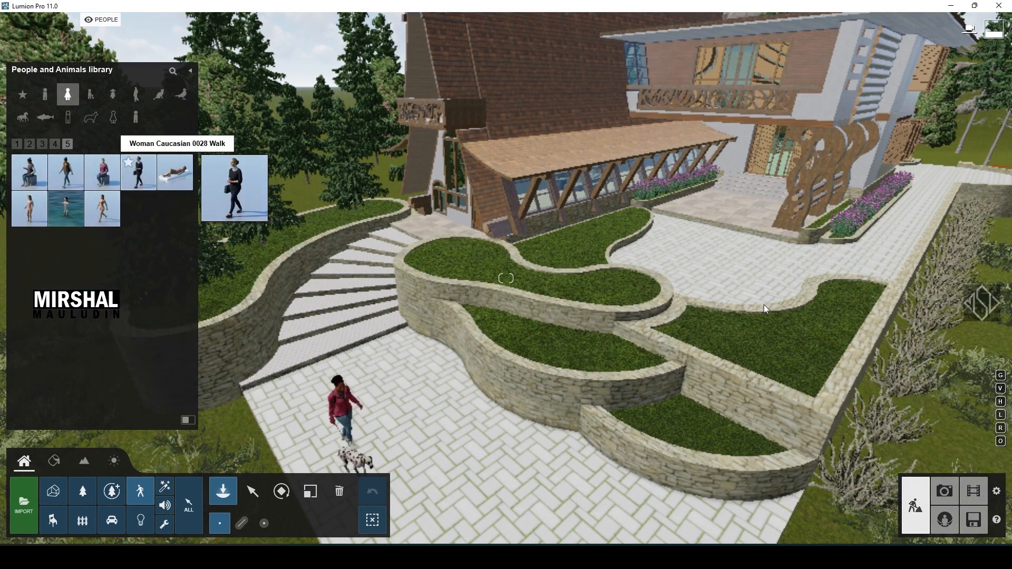
Place a walking man beside the woman on the upper terrace and adjust the heading of the figures
left_click(44, 100)
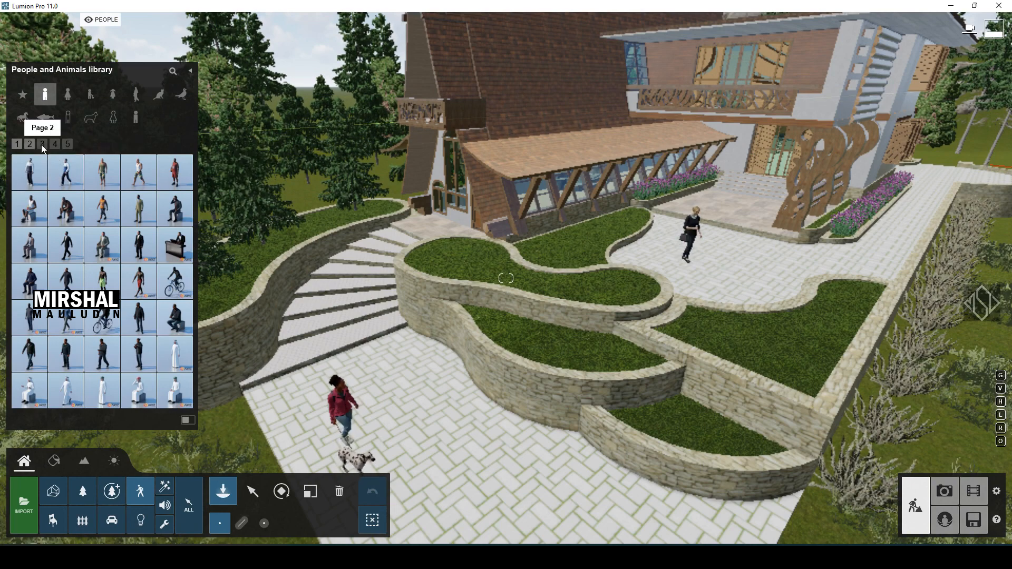
left_click(42, 144)
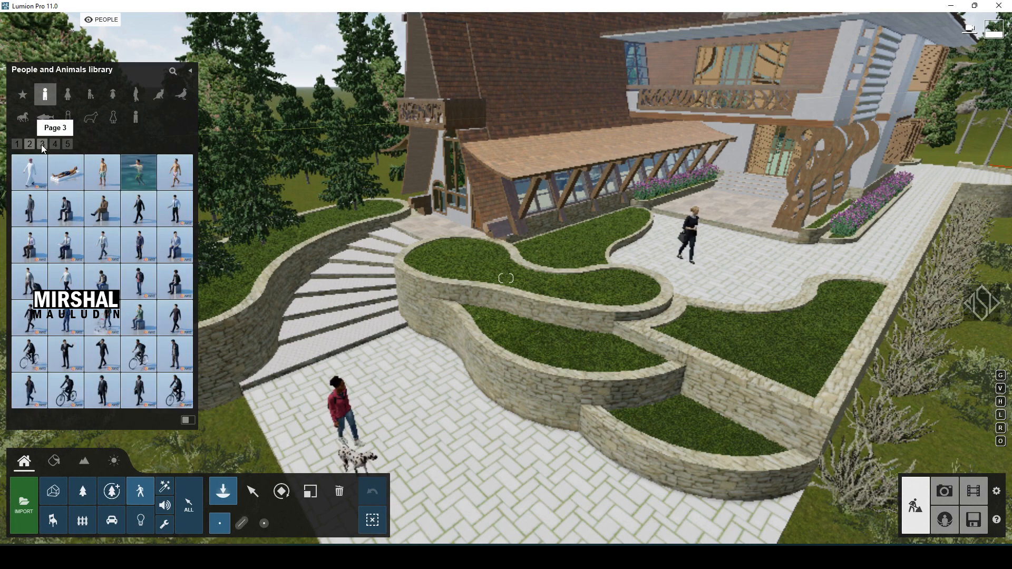
left_click(42, 144)
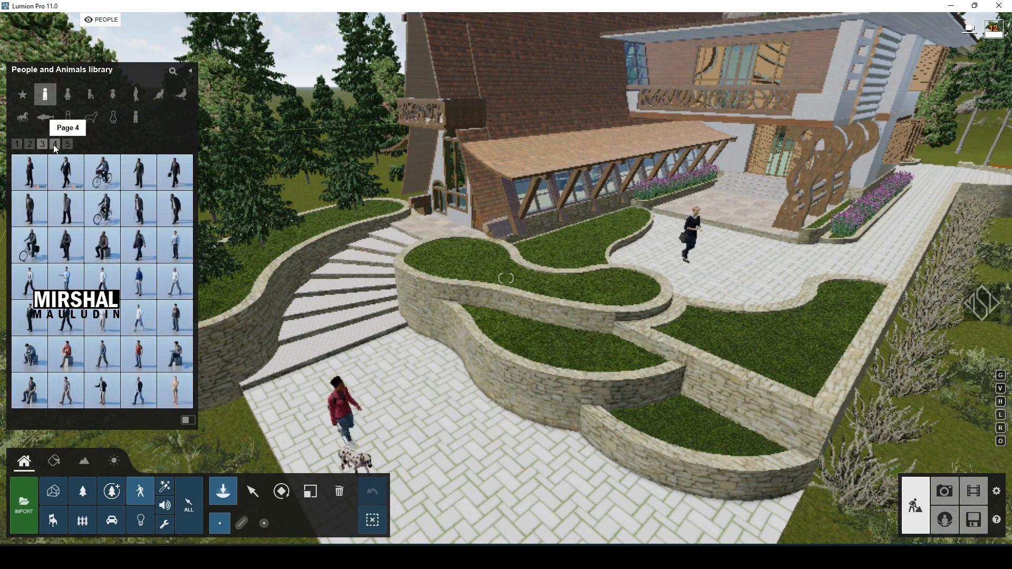
left_click(66, 390)
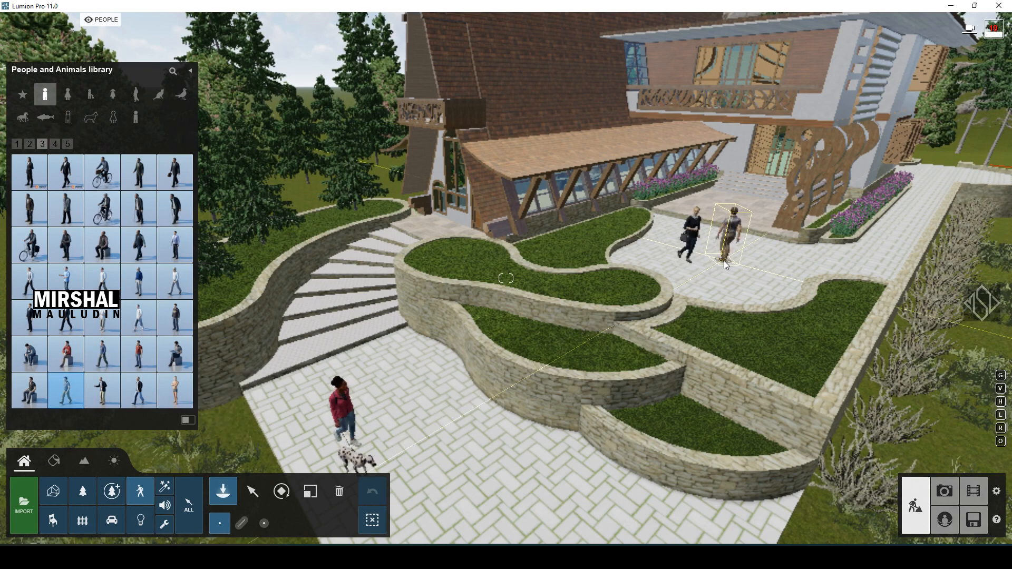
left_click(282, 492)
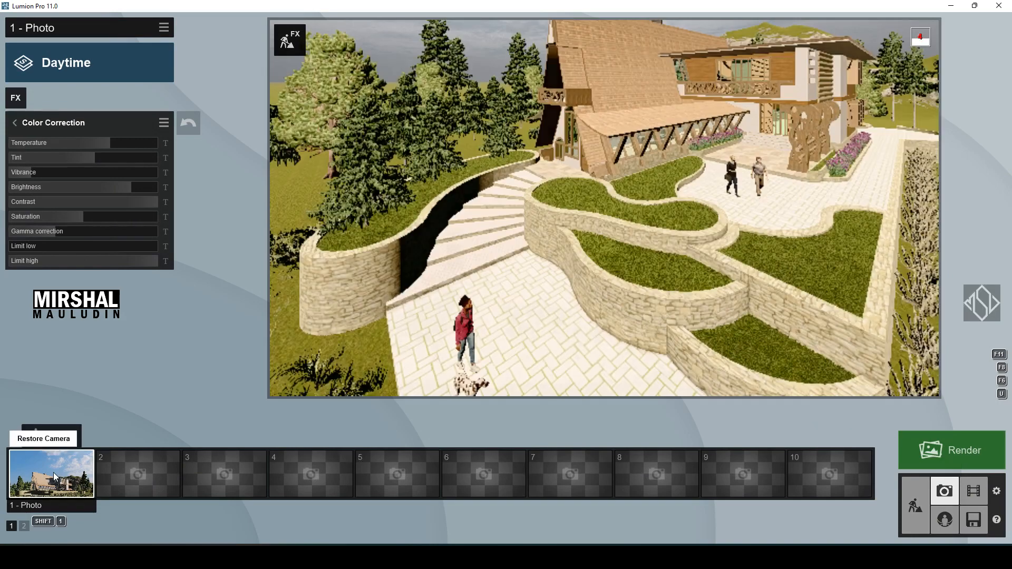
Restore photo 1's saved camera and raise the Color Correction saturation slightly
left_click(49, 474)
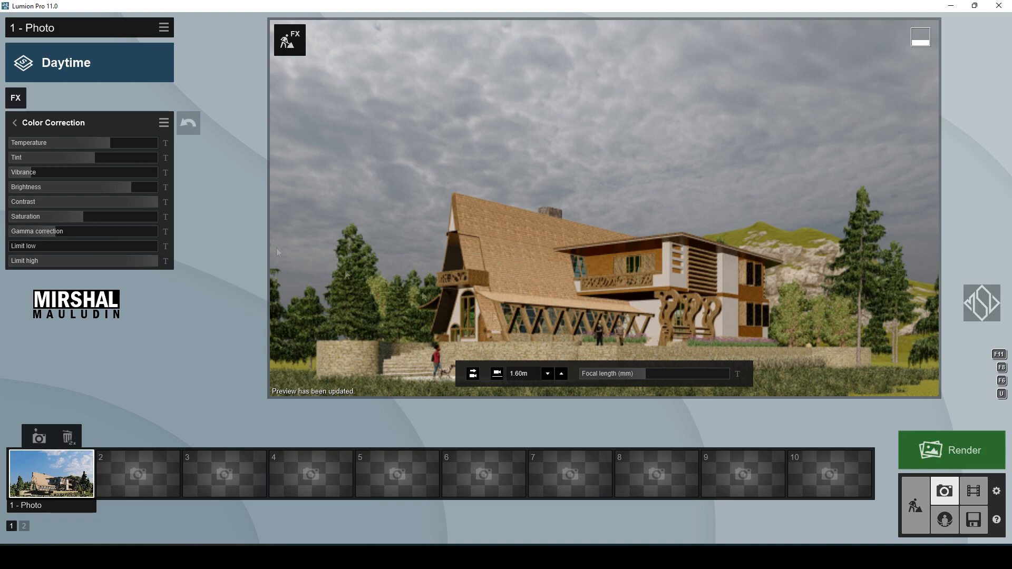
left_click(50, 122)
left_click(80, 258)
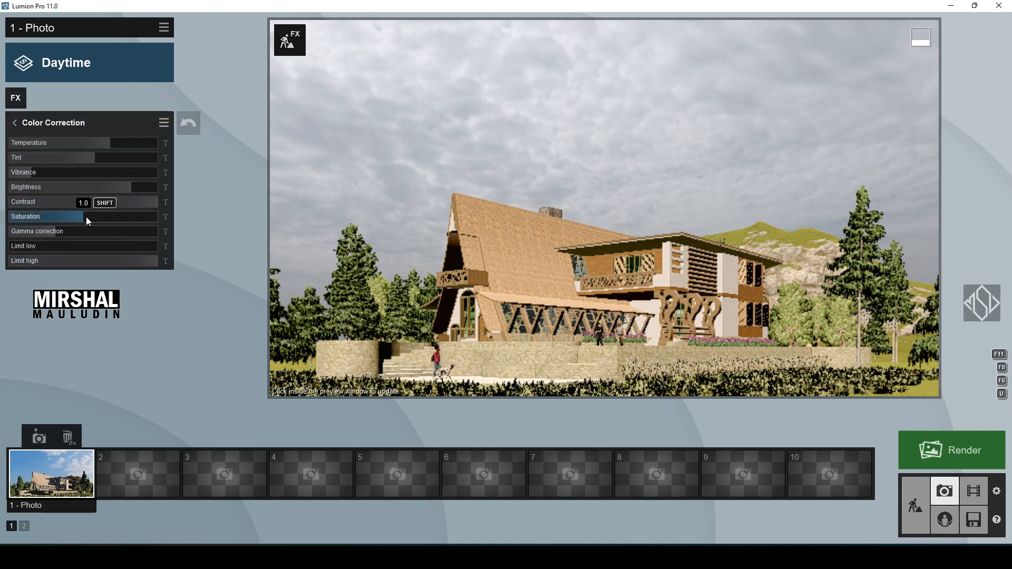
left_click_drag(82, 220, 92, 221)
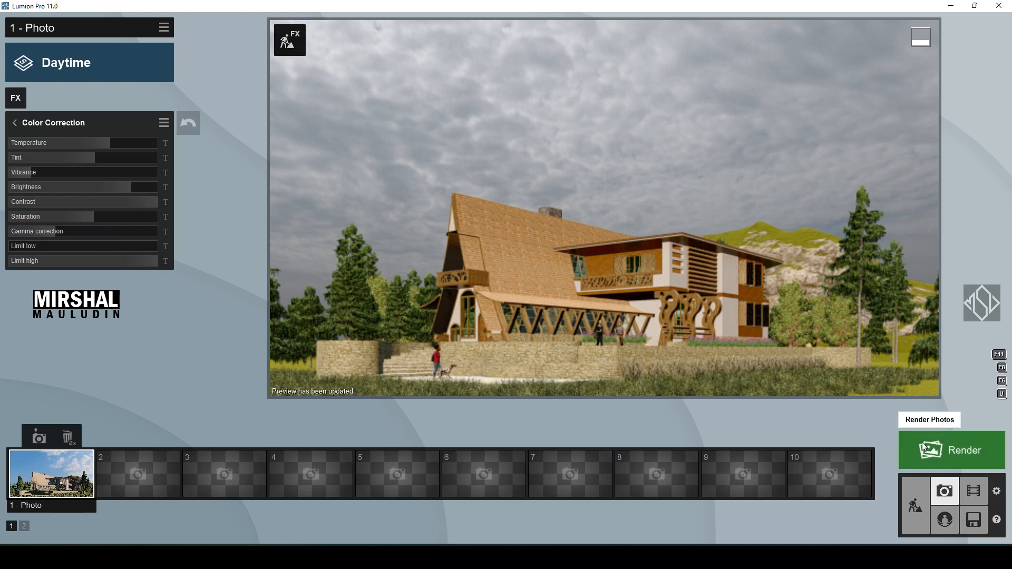
Render the current shot at Desktop 1920x1080 as the JPG file EXTERIOR and close the finished render
left_click(947, 451)
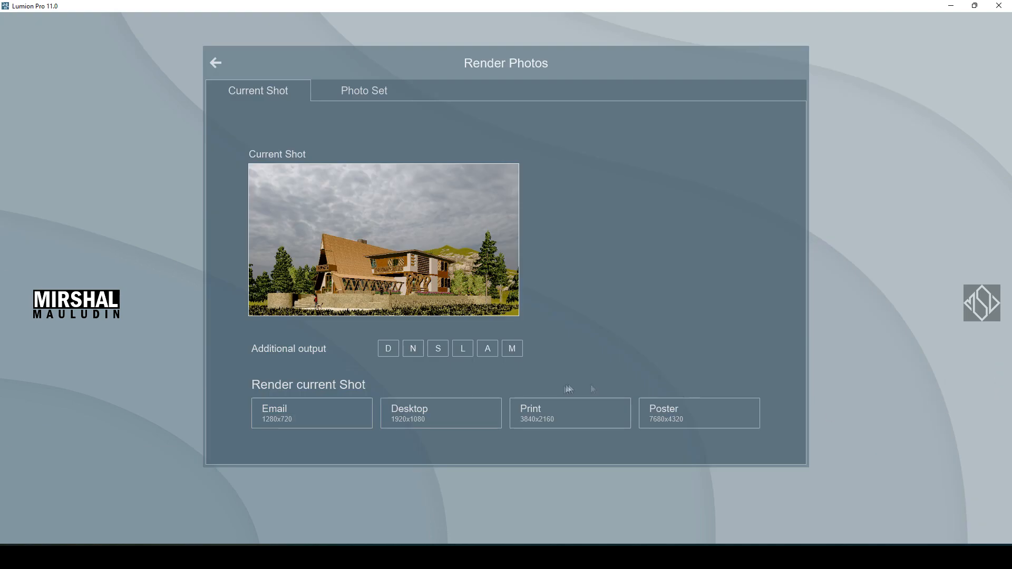
left_click(485, 419)
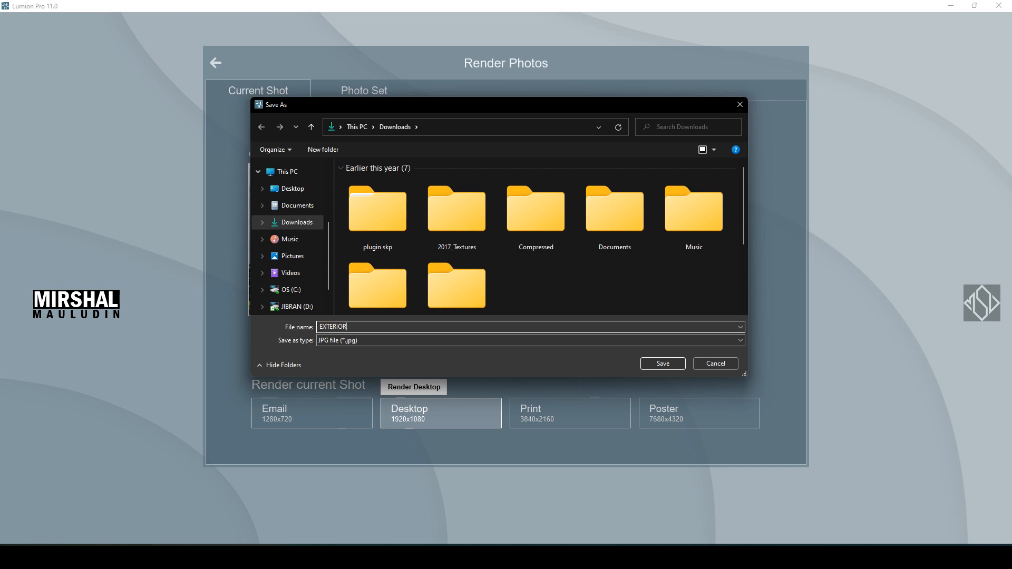
key("Return")
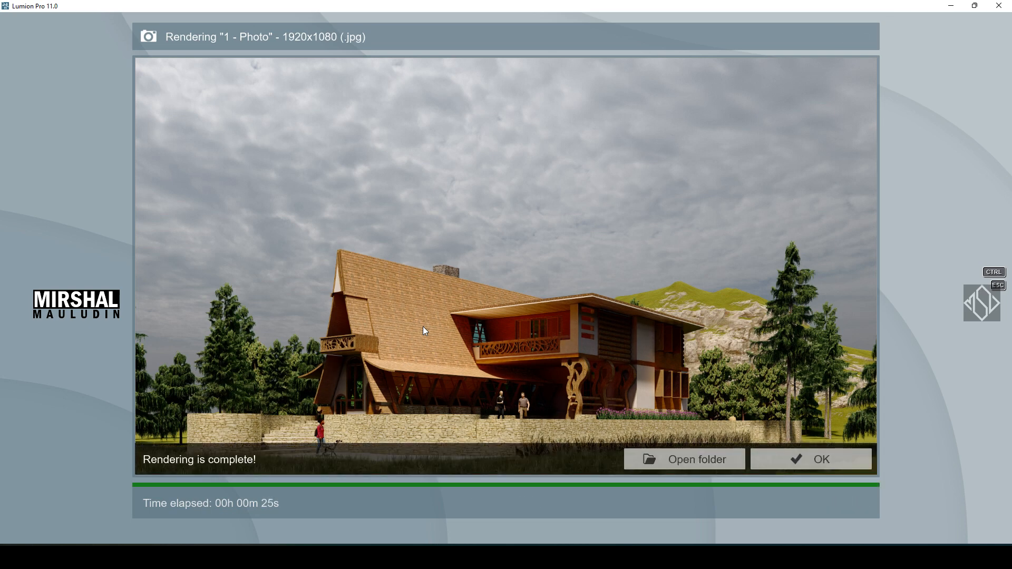
left_click(807, 457)
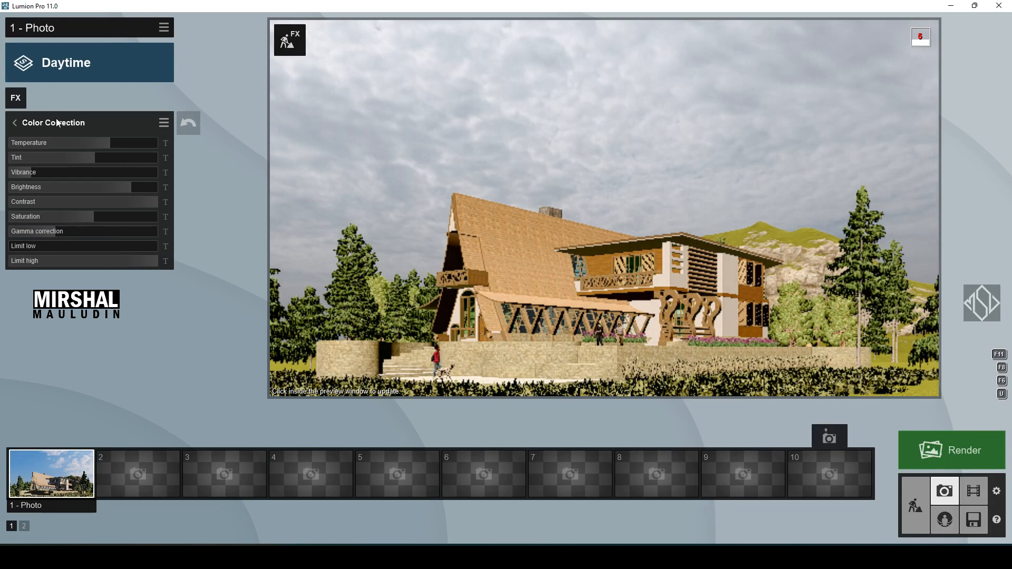
Clear photo 1's effects and apply the Realistic style
left_click(164, 28)
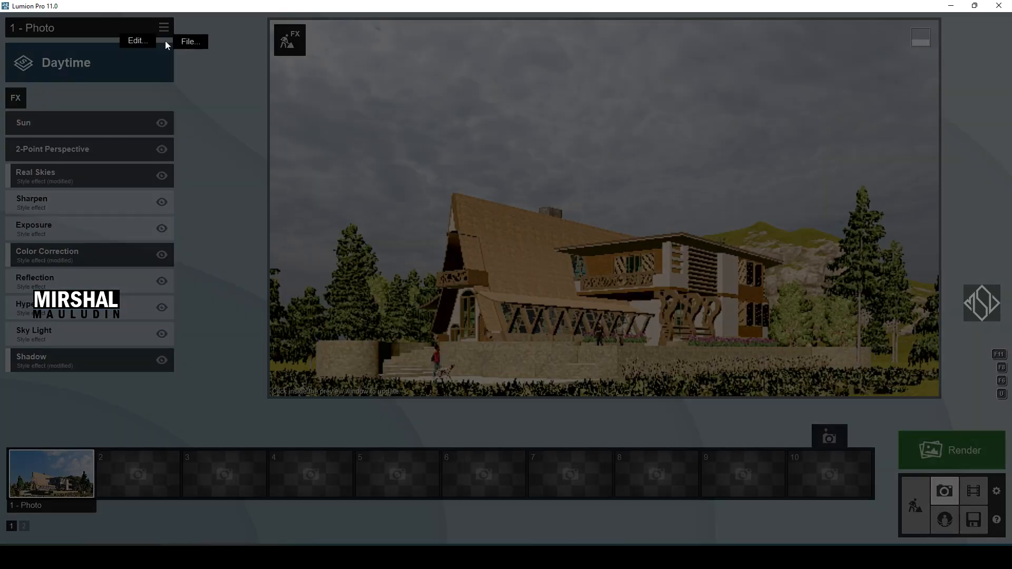
left_click(136, 41)
left_click(117, 74)
left_click(95, 62)
left_click(518, 220)
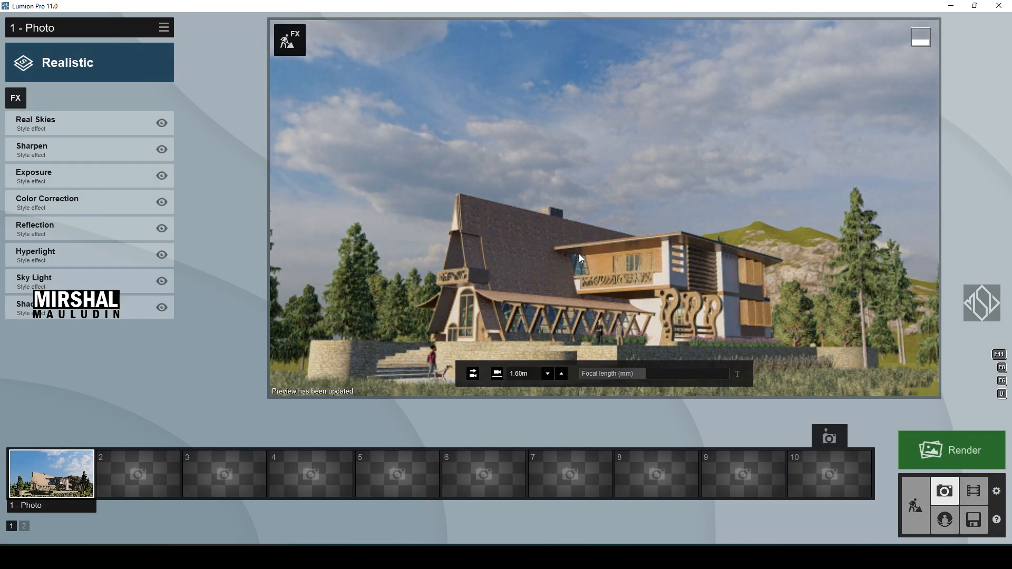
Add a Sun effect to photo 1 and set the sun heading to about -29.2° while viewing the house from above
left_click(16, 102)
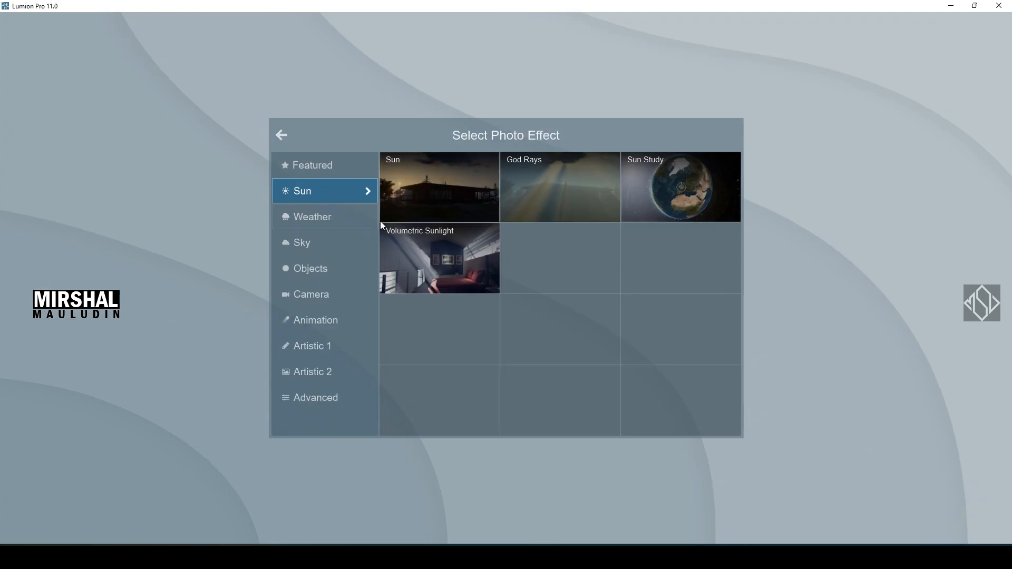
left_click(425, 187)
key("q")
right_click_drag(590, 124, 439, 171)
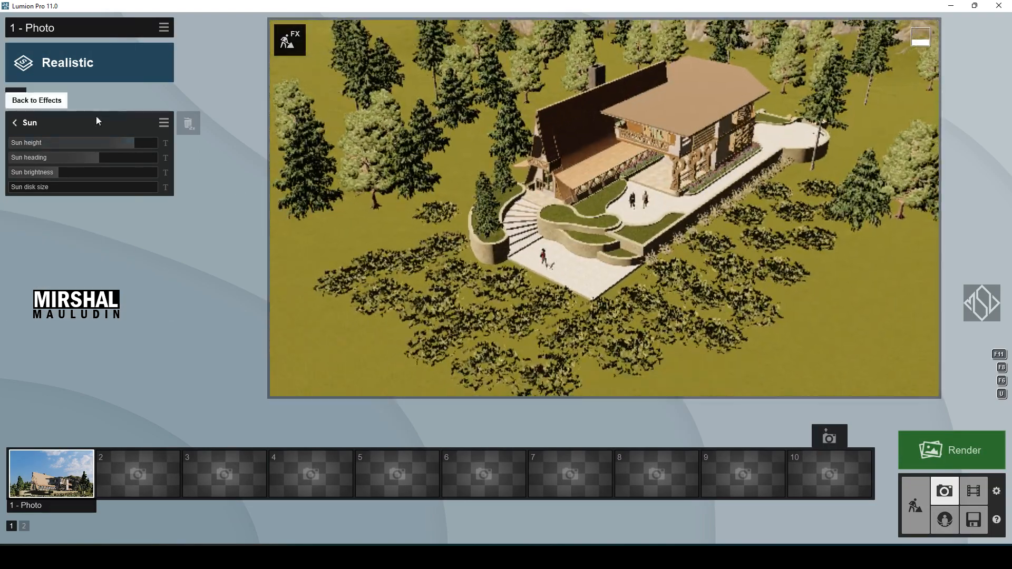
left_click_drag(130, 157, 72, 155)
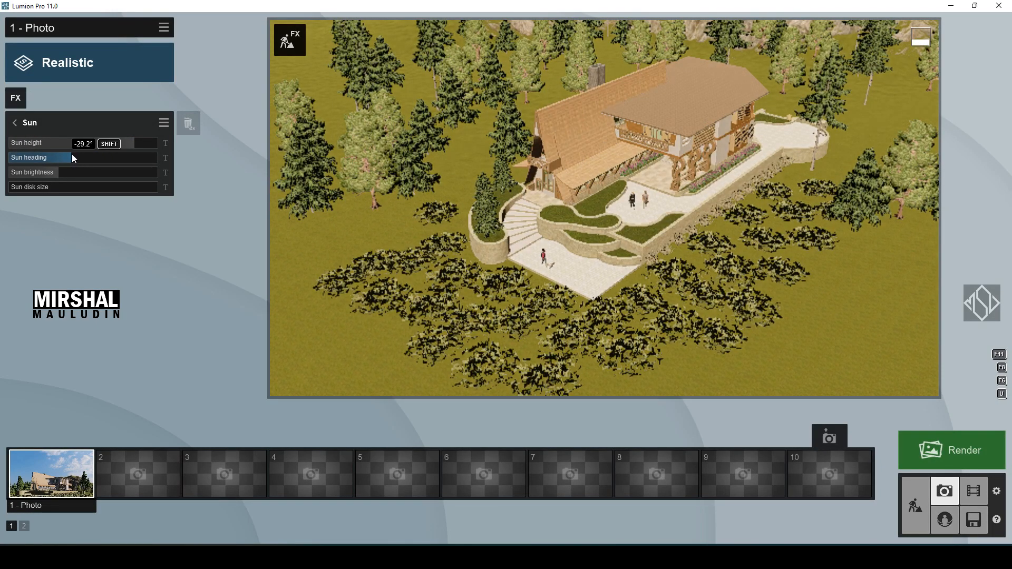
left_click(66, 123)
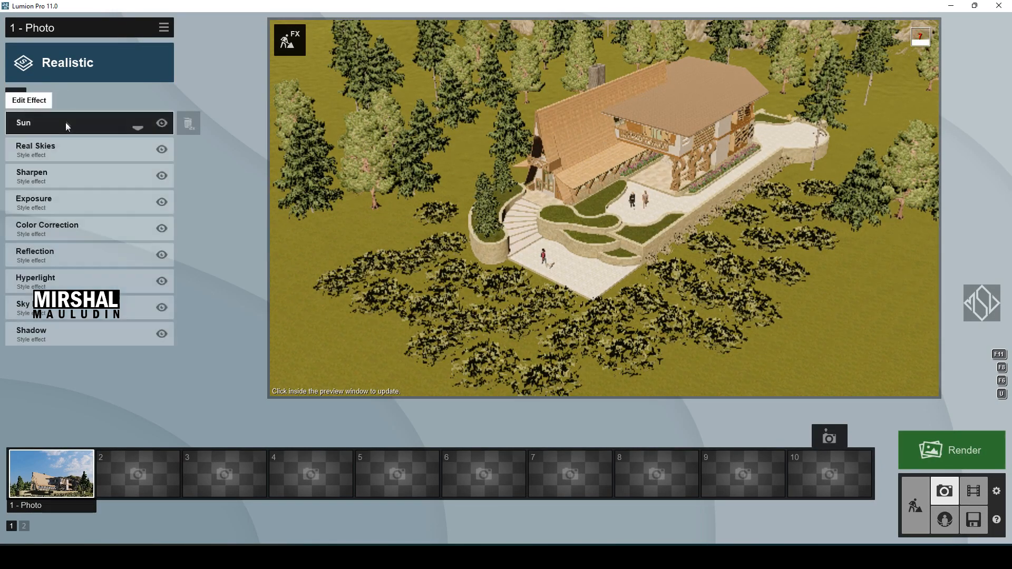
Raise Interior / Exterior to its maximum in the Shadow effect, keeping soft and fine detail shadows on
left_click(66, 332)
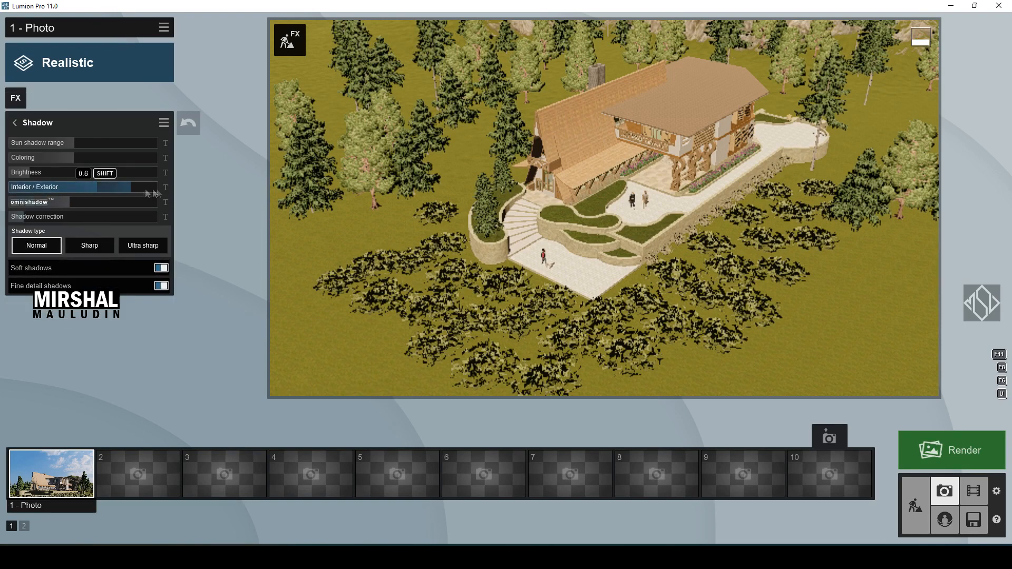
left_click(160, 268)
left_click(161, 269)
Compare the Sharp and Ultra sharp shadow types on the trees, then return to Normal
right_click_drag(449, 279, 465, 245)
scroll(465, 248, "up", 8)
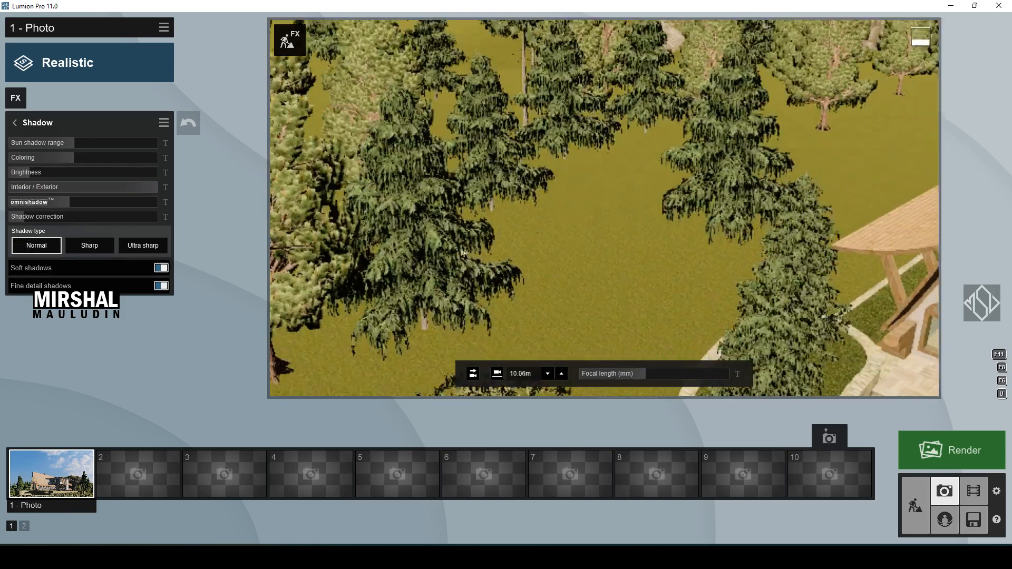
left_click(88, 247)
left_click(136, 248)
left_click(90, 249)
left_click(32, 248)
scroll(529, 220, "down", 10)
left_click(57, 122)
Set the sun heading to about -34.2° in the Sun effect
left_click(71, 127)
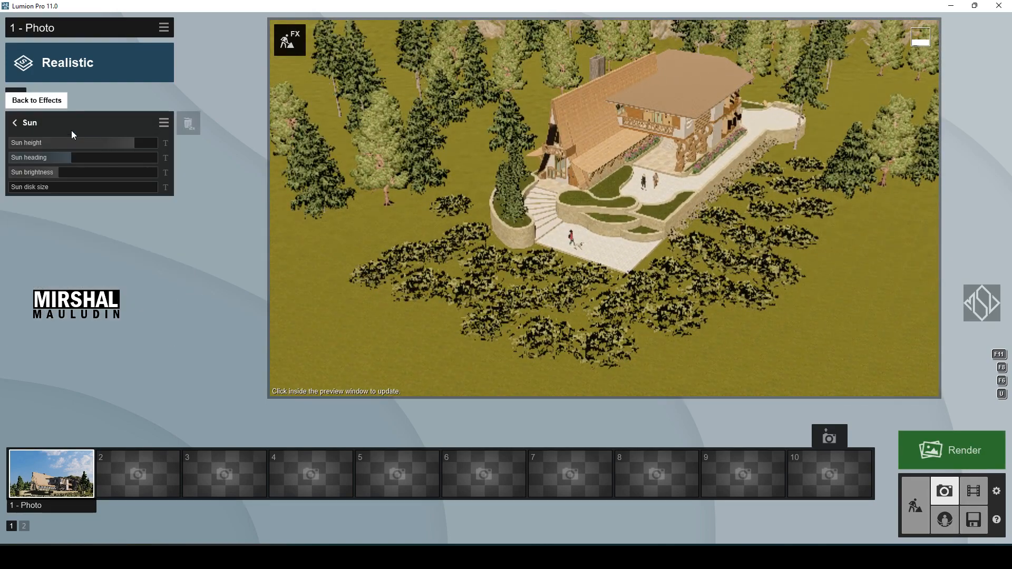
mouse_move(68, 161)
left_mouse_down()
mouse_move(79, 159)
mouse_move(40, 154)
mouse_move(92, 153)
mouse_move(71, 149)
left_mouse_up()
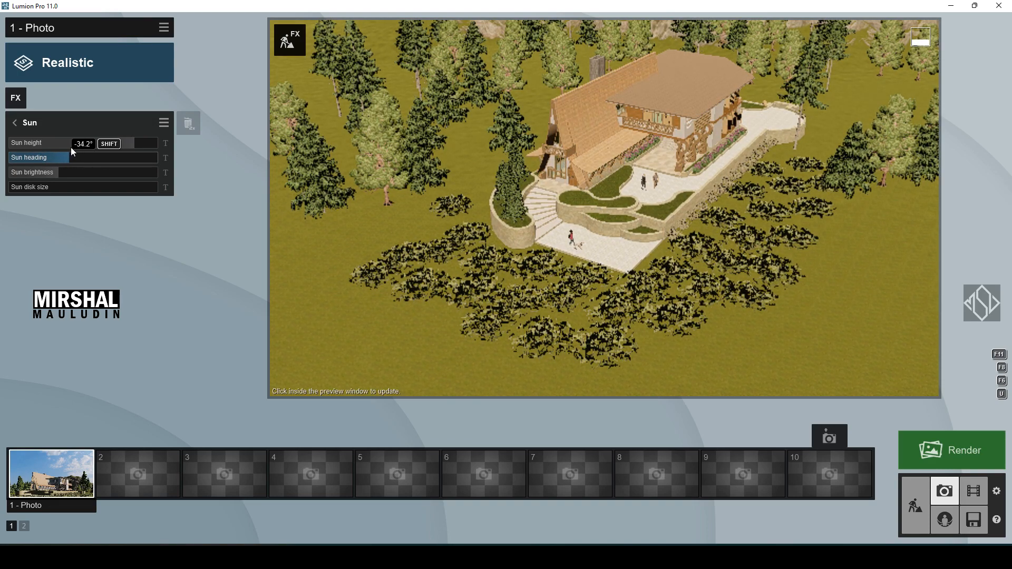
left_click(49, 126)
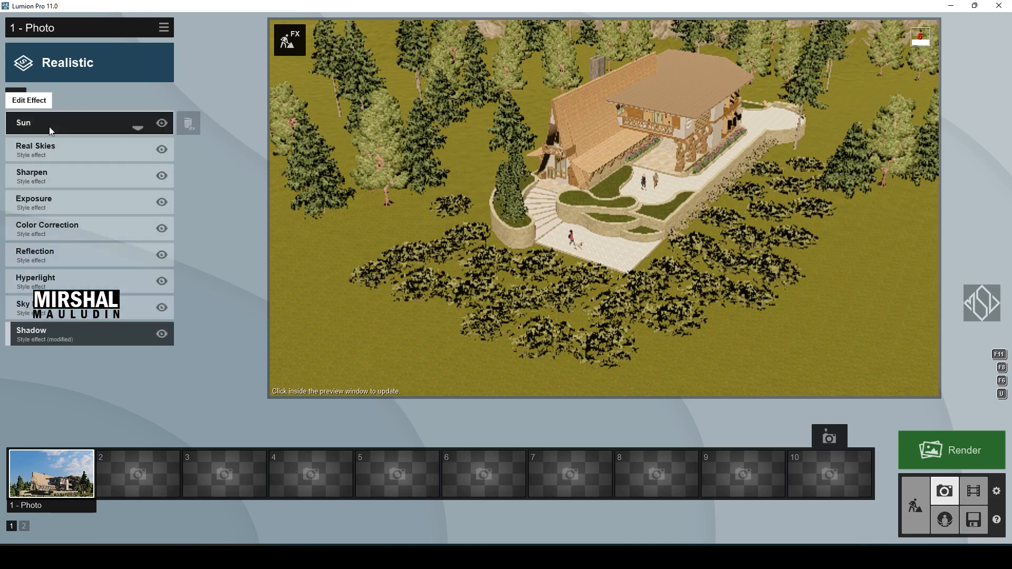
Restore photo 1's saved camera and adjust the contrast in its Color Correction effect
left_click(61, 232)
left_click(39, 438)
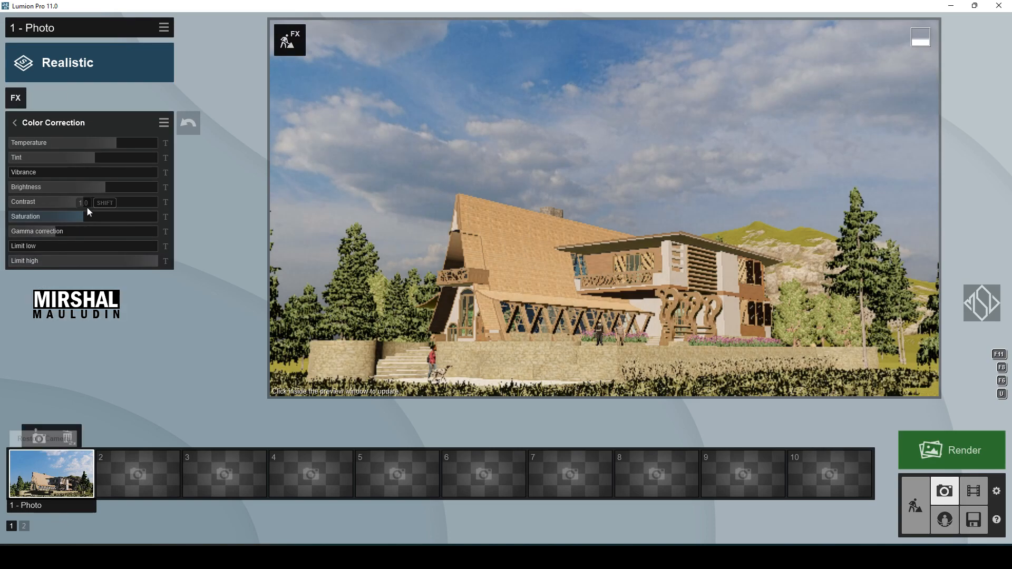
left_click(587, 221)
left_click_drag(92, 202, 24, 172)
left_click(118, 122)
Lower the sun brightness to about 0.2 in the Sun effect and update the preview
left_click(46, 161)
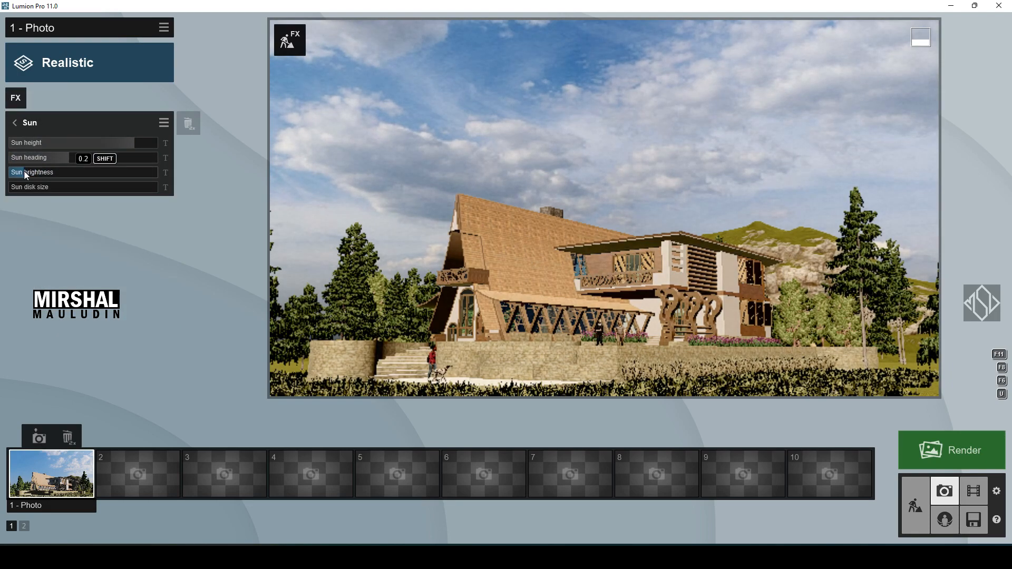
left_click(606, 168)
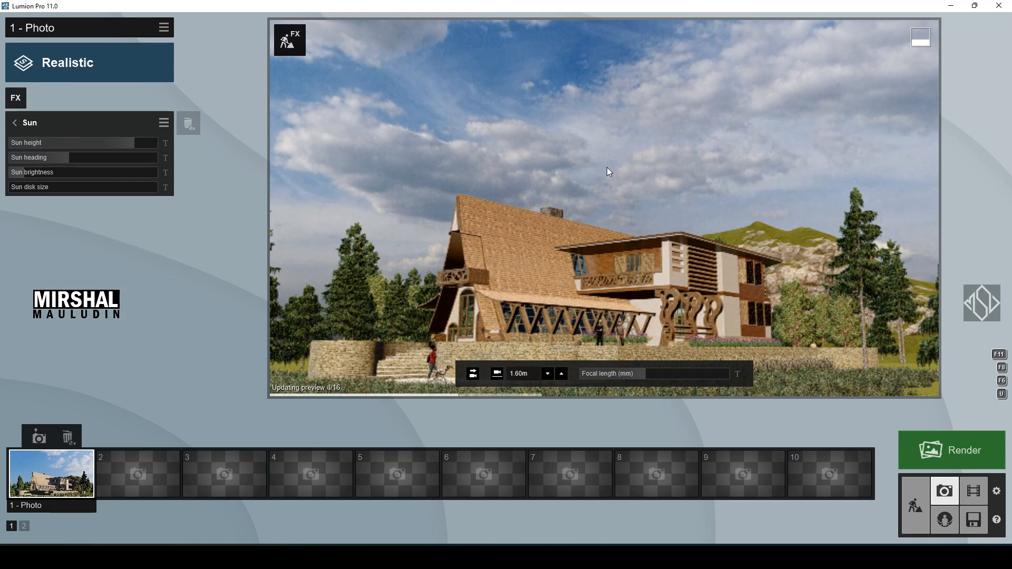
Return to build mode and enlarge the cedar and the flowering pine behind the left side of the house
left_click(917, 509)
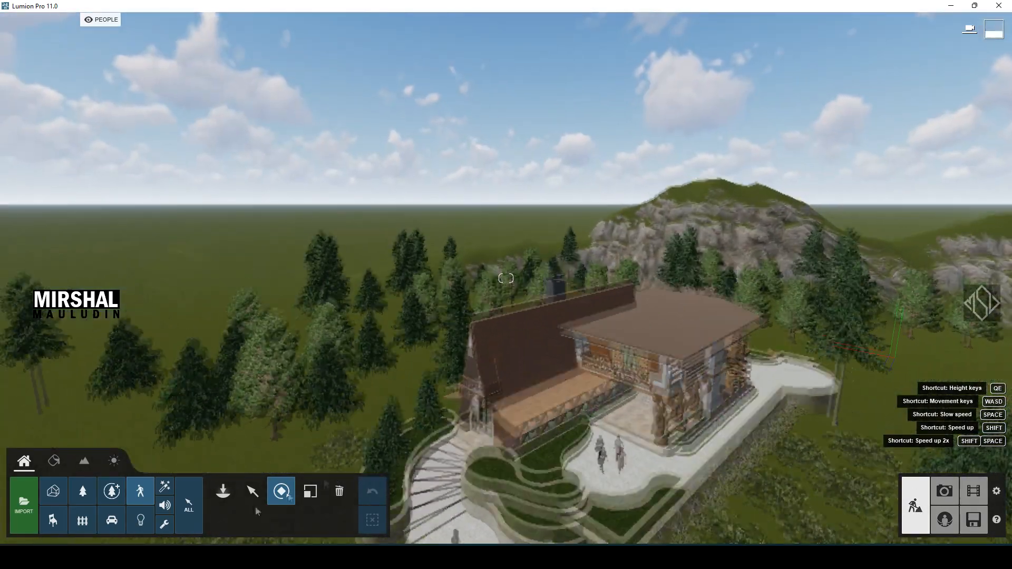
left_click(82, 490)
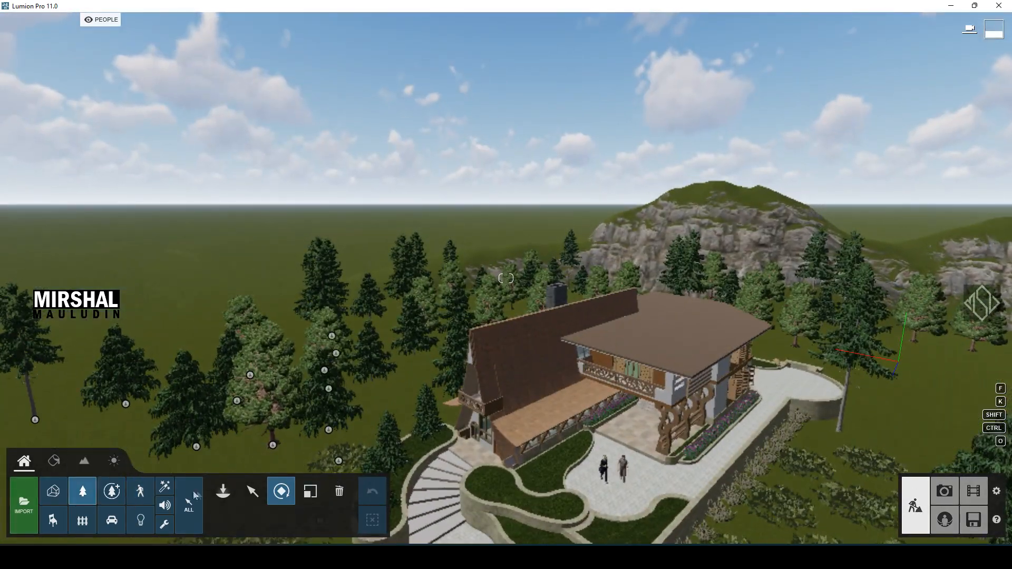
left_click(252, 492)
left_click(312, 493)
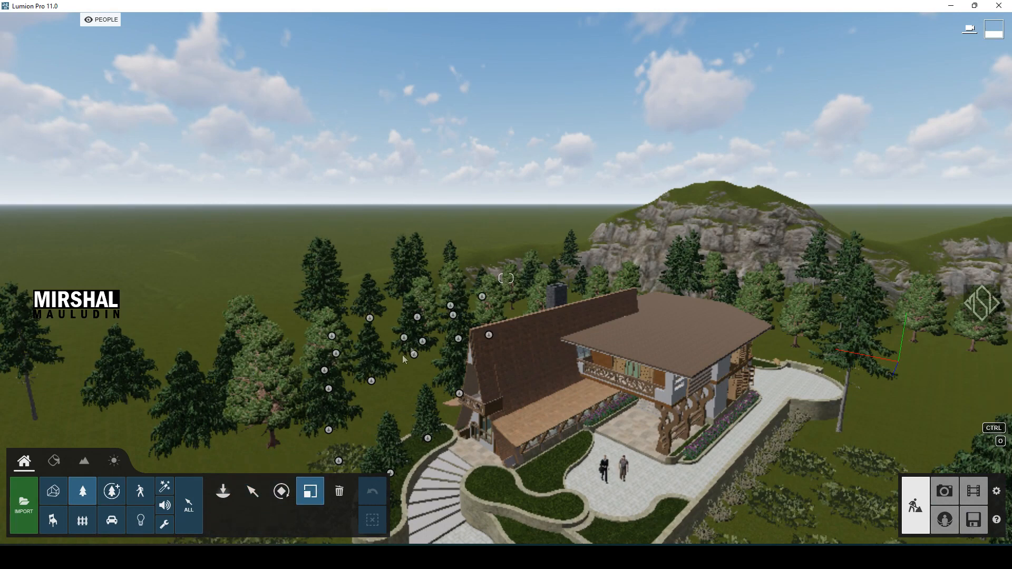
mouse_move(422, 341)
left_mouse_down()
mouse_move(428, 315)
mouse_move(365, 323)
mouse_move(372, 280)
mouse_move(369, 316)
mouse_move(368, 300)
left_mouse_up()
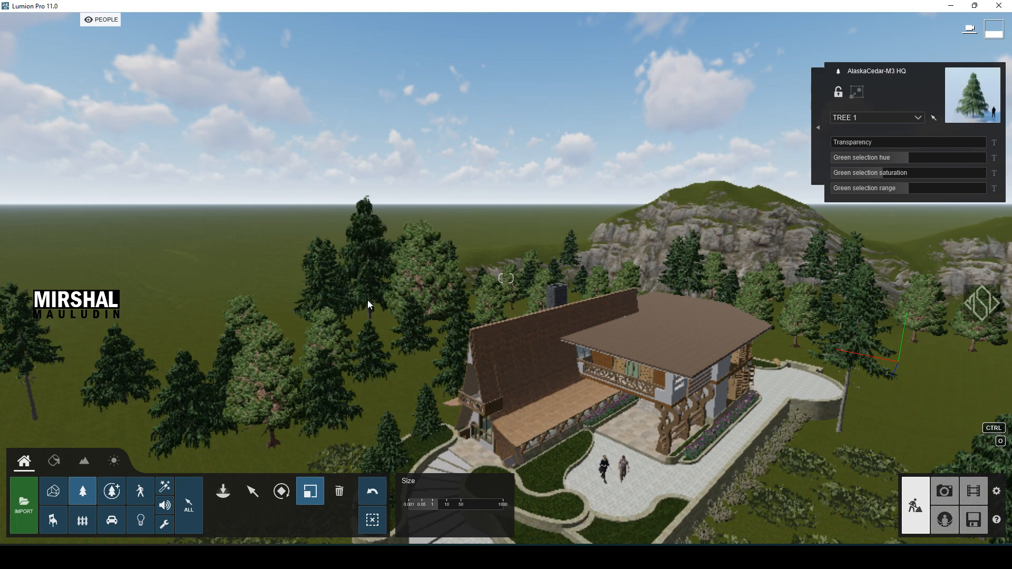
Enlarge the conifer behind the right side of the house and restore photo 1's saved camera
left_click_drag(675, 327, 678, 311)
left_click_drag(687, 275, 688, 279)
mouse_move(685, 331)
left_mouse_down()
mouse_move(690, 312)
mouse_move(694, 322)
left_mouse_up()
left_click(948, 491)
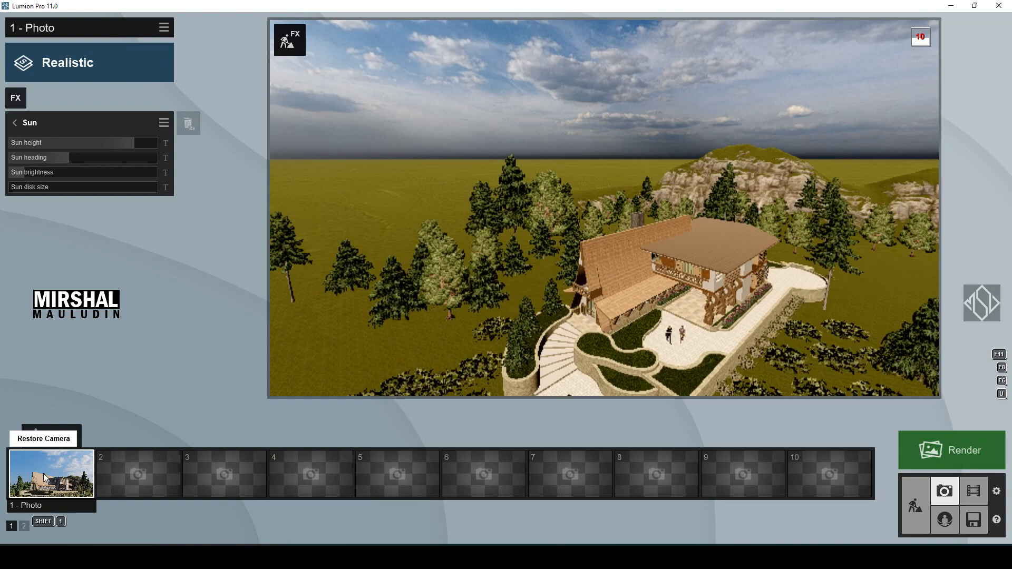
left_click(43, 473)
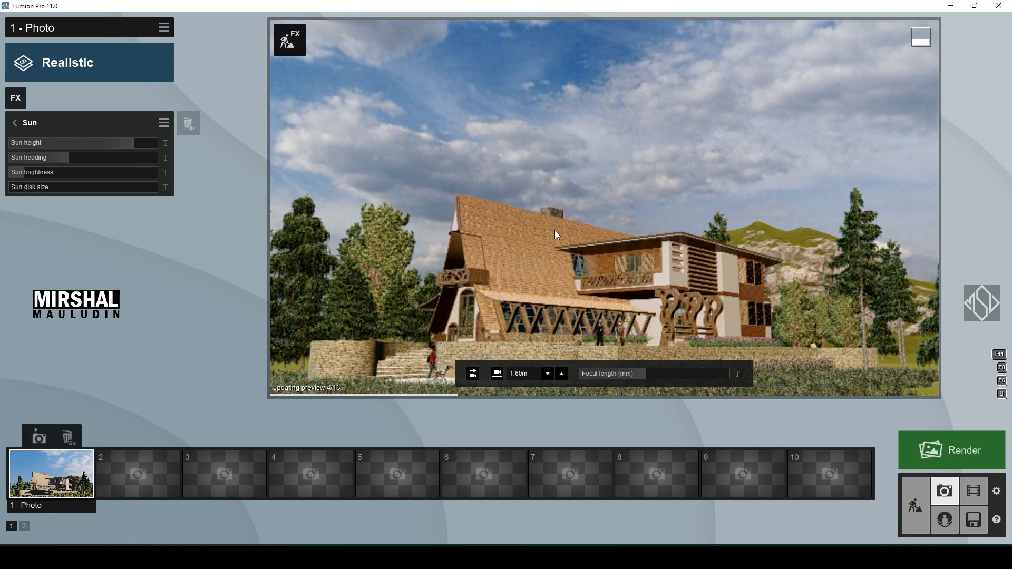
Enlarge the Austrian pine beside the right end of the house and update the photo 1 preview
left_click(917, 503)
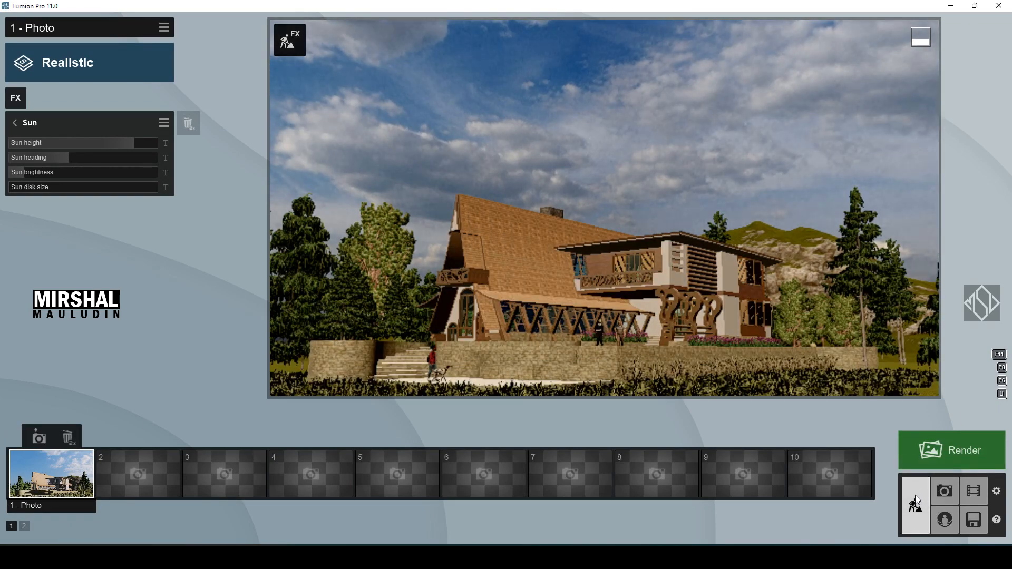
left_click_drag(633, 372, 663, 349)
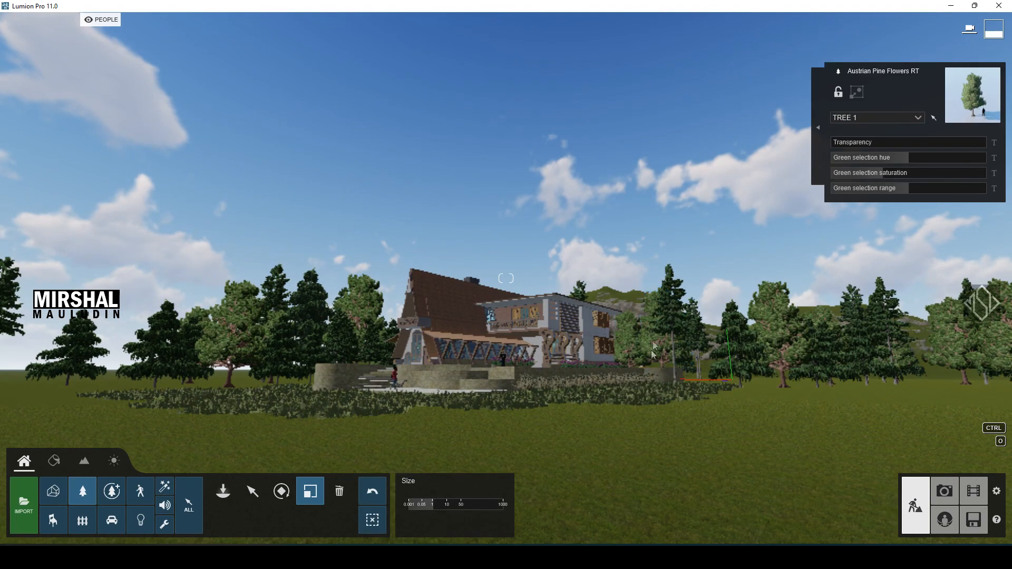
left_click(943, 492)
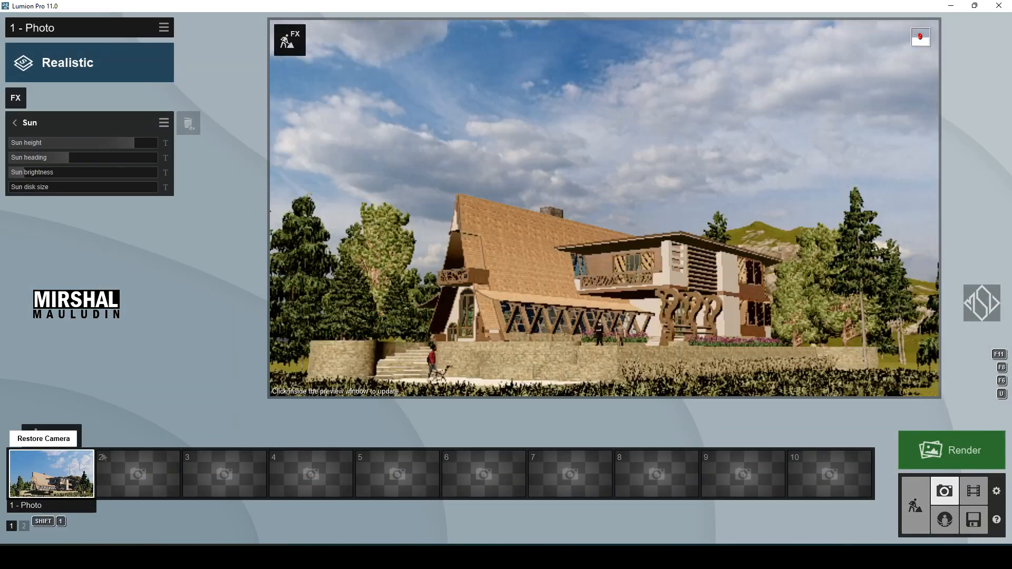
left_click(566, 293)
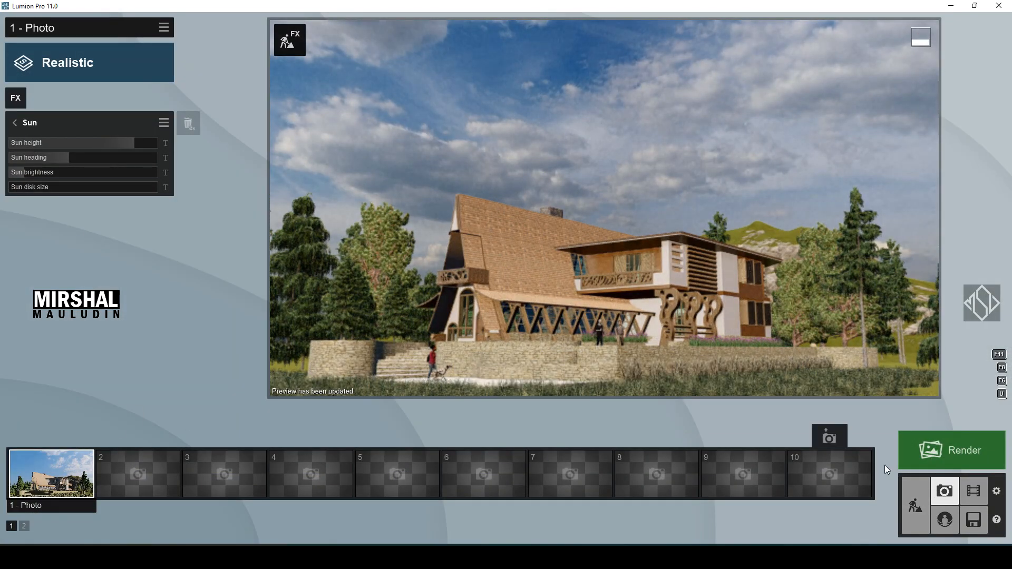
Enlarge the tree at the far right edge of the shot and restore photo 1's camera
left_click(916, 506)
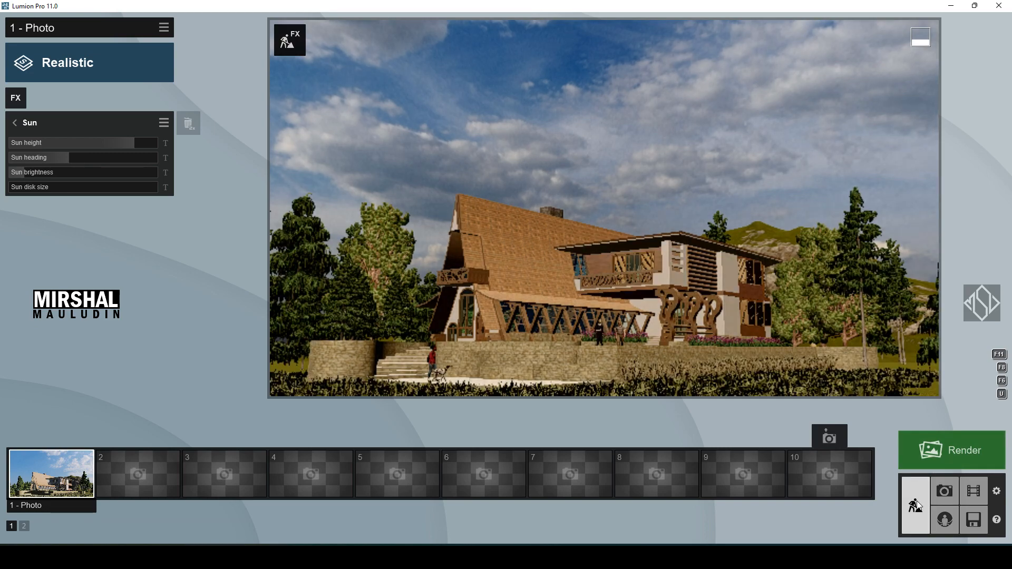
left_click(740, 390)
left_click_drag(739, 389, 743, 376)
left_click(945, 491)
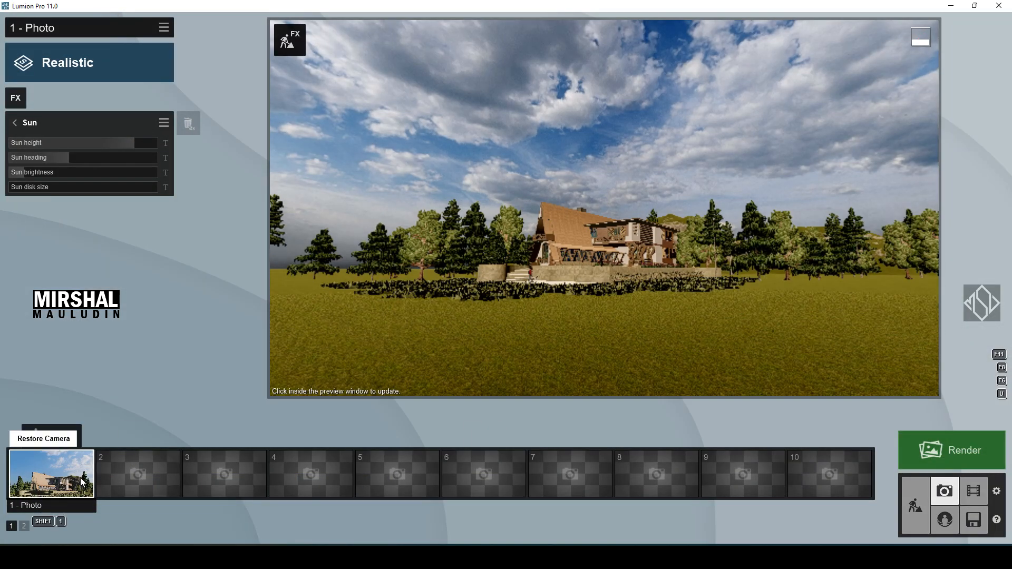
left_click(82, 483)
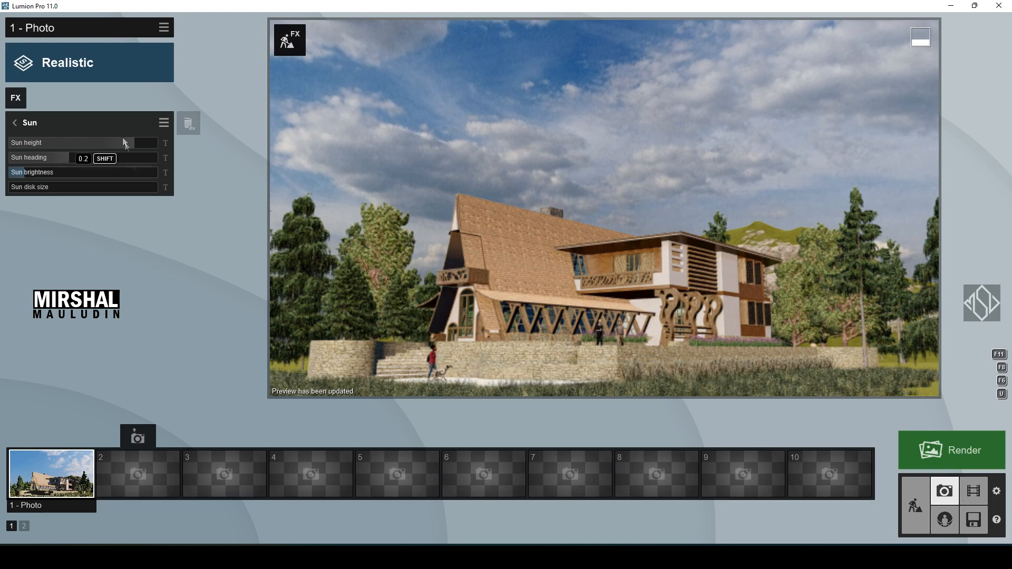
Raise the brightness slightly in photo 1's Color Correction effect and update the preview
left_click(108, 123)
left_click(88, 227)
left_click_drag(99, 188, 116, 189)
left_click(529, 255)
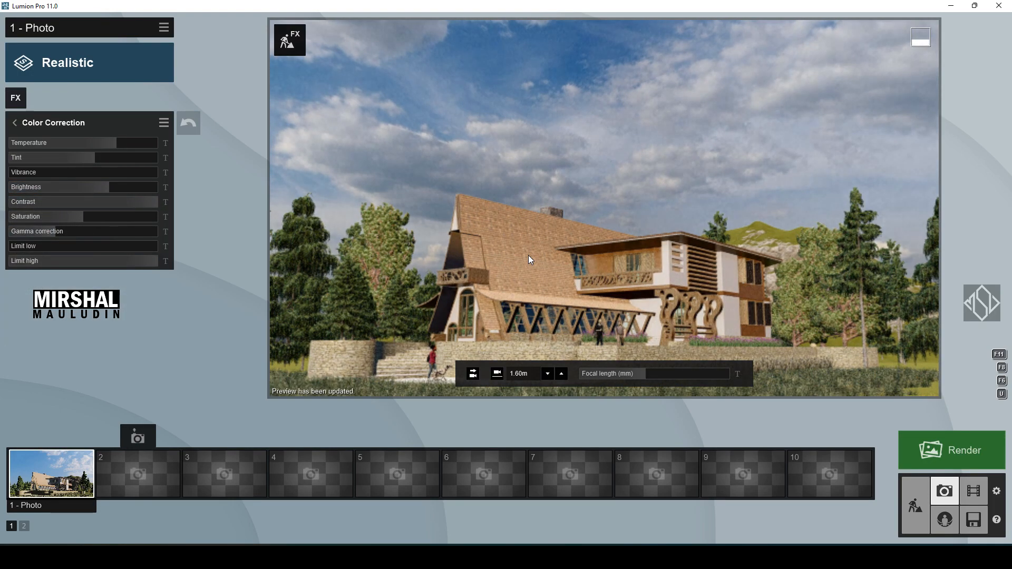
Try the Cloudy 8 sky in the Real Skies effect with its heading at maximum
left_click(97, 124)
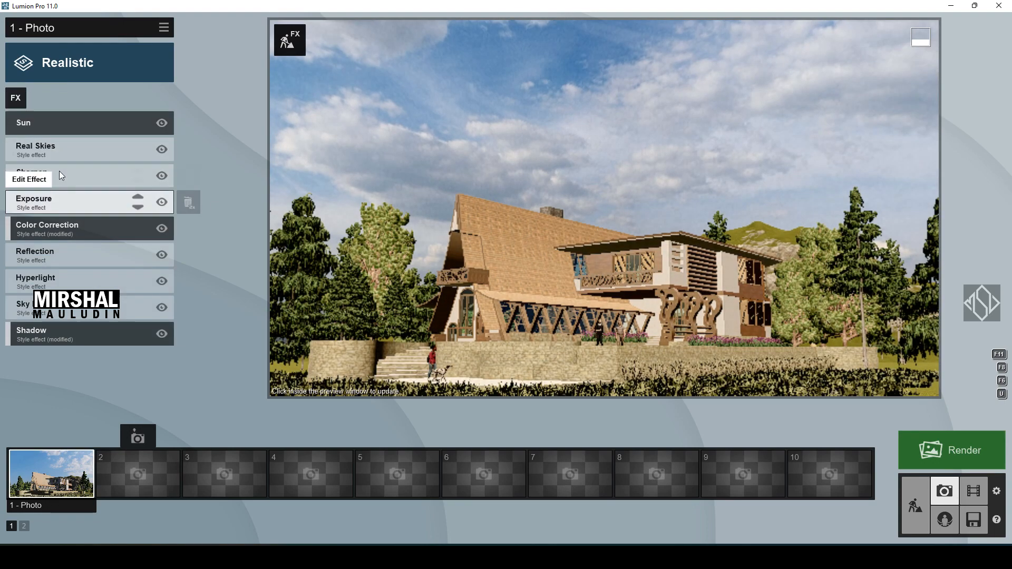
left_click(59, 150)
left_click(55, 147)
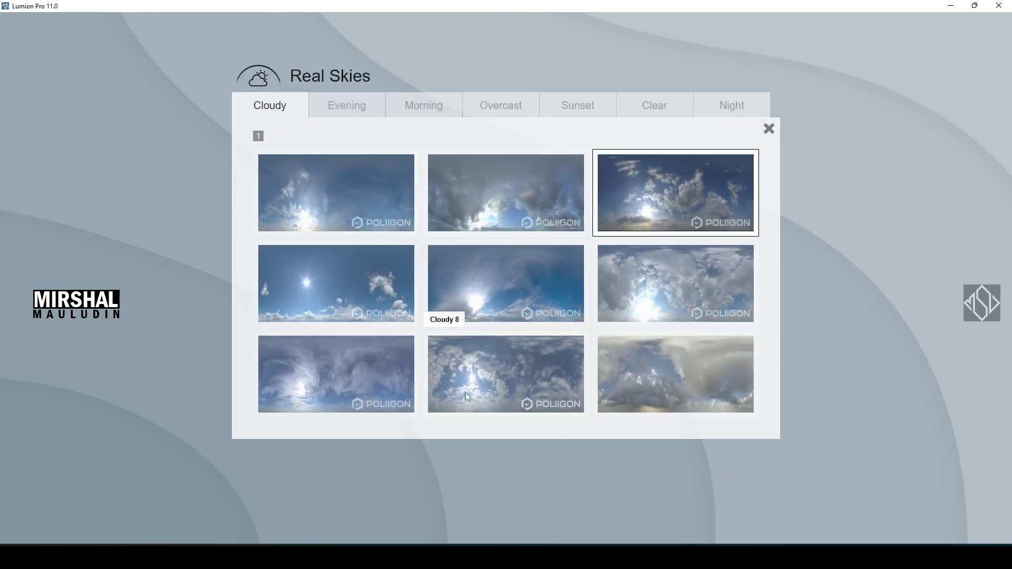
left_click(489, 372)
left_click_drag(108, 185, 190, 206)
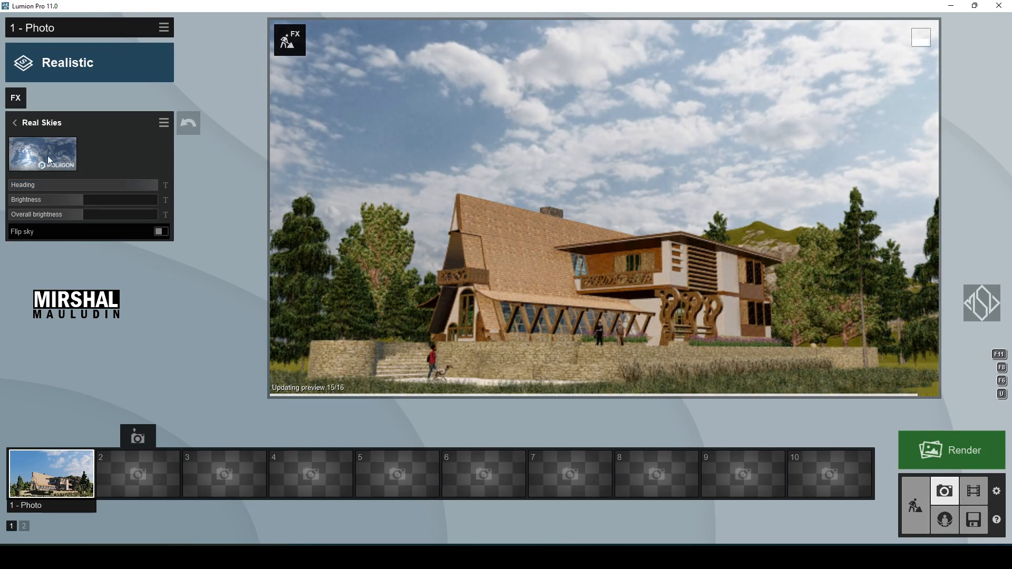
Apply the third Overcast sky in Real Skies, set its heading to 79.9° and update the preview
left_click(47, 156)
left_click(481, 117)
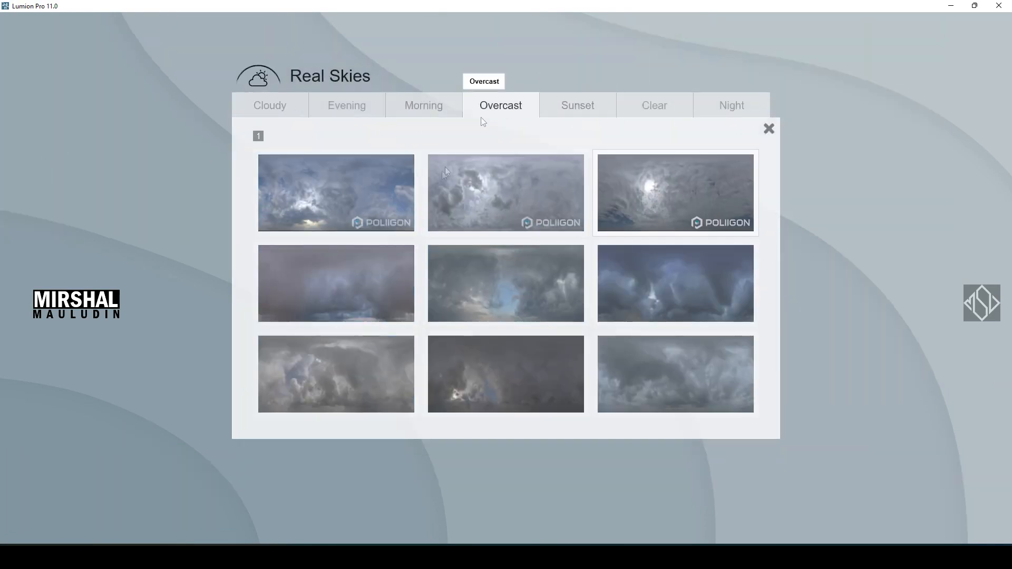
left_click(666, 196)
mouse_move(108, 184)
left_mouse_down()
mouse_move(69, 183)
mouse_move(118, 184)
left_mouse_up()
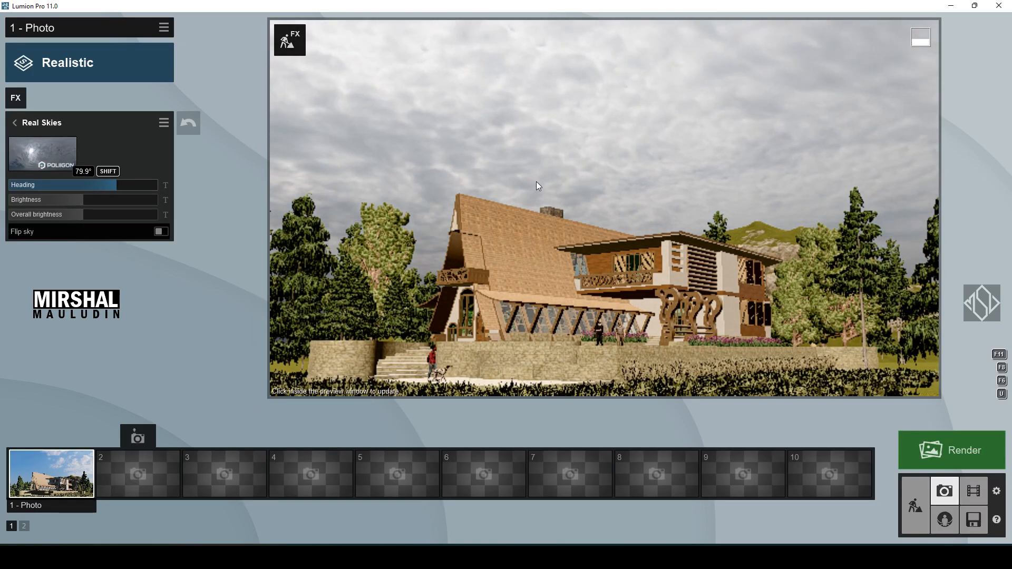
left_click(540, 178)
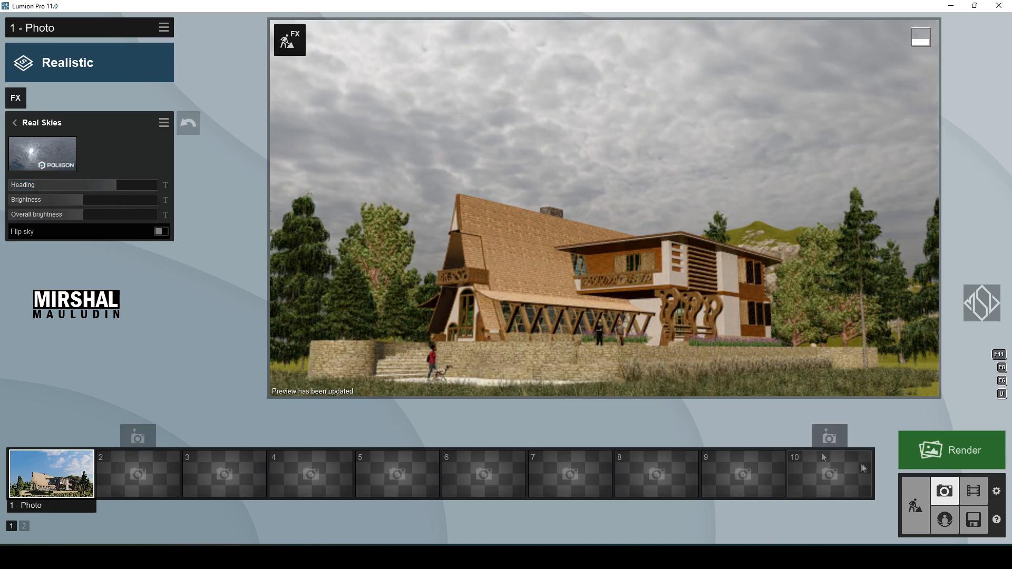
Render the current shot at Desktop size 1920x1080 and save it in Downloads as EXTERIOR 2.jpg
left_click(929, 453)
left_click(391, 224)
double_click(348, 327)
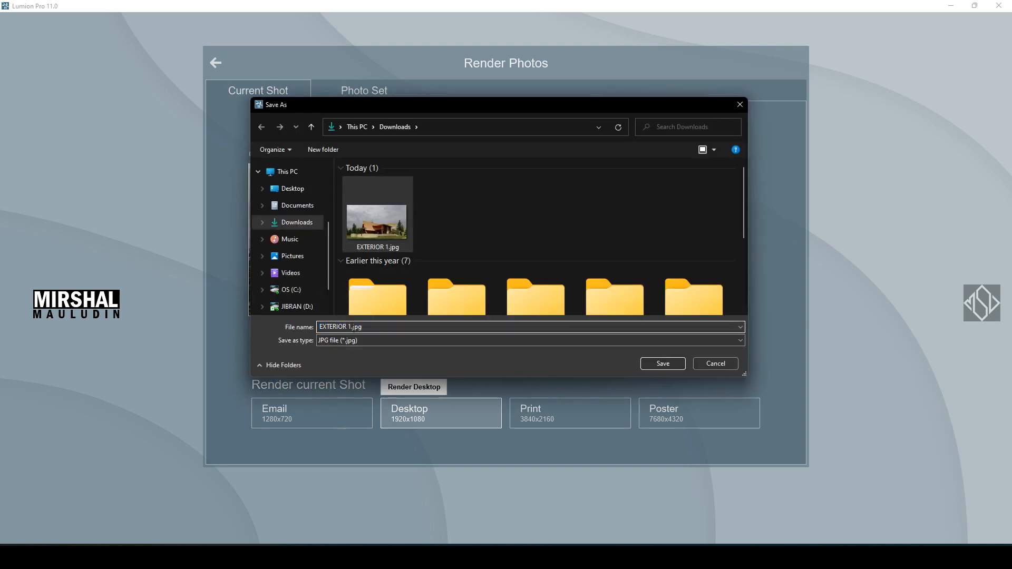
key("BackSpace")
type("2")
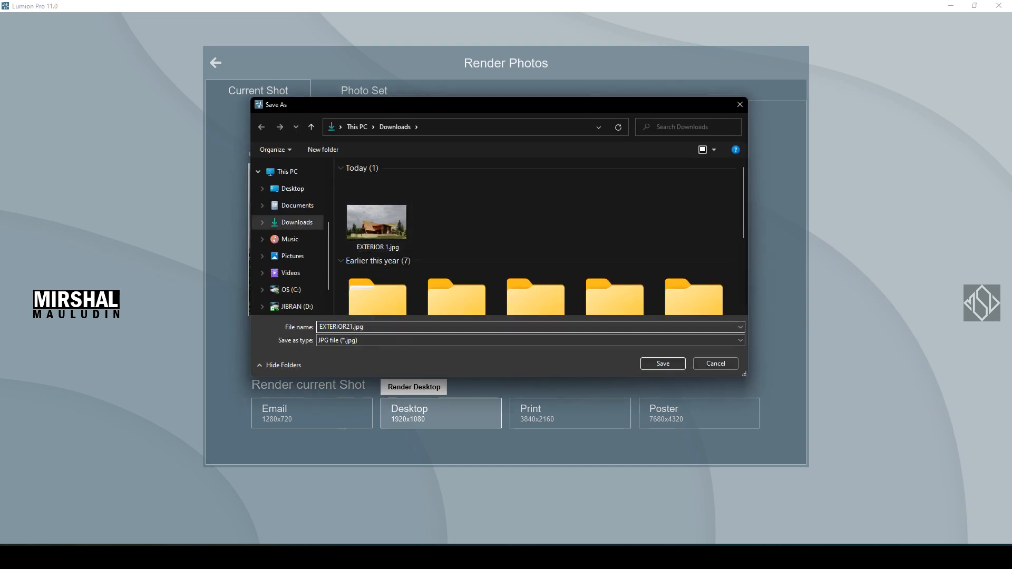
key("Return")
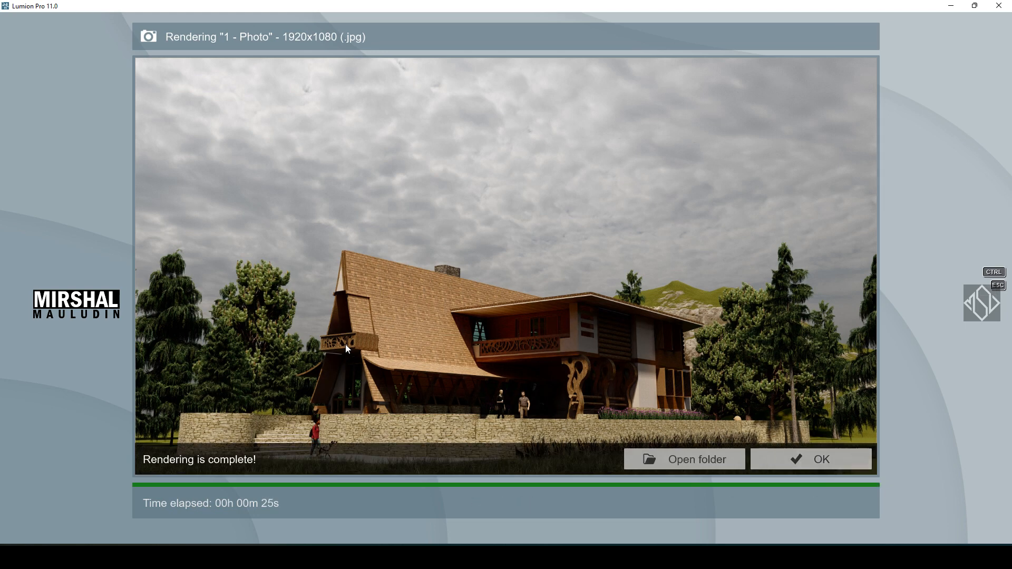
left_click(793, 457)
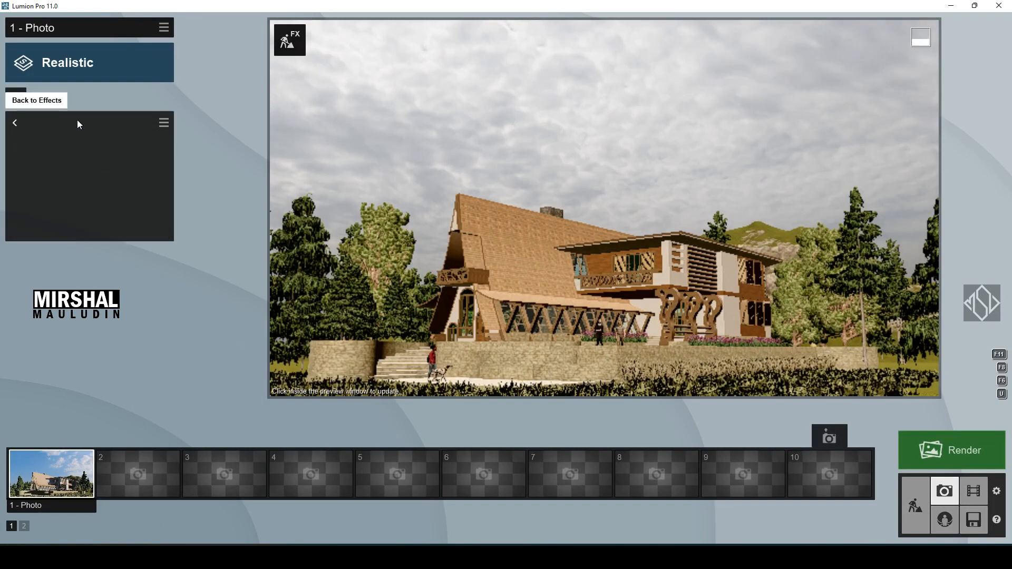
Raise the shadow brightness to just above the middle of its range in the Shadow effect
left_click(33, 330)
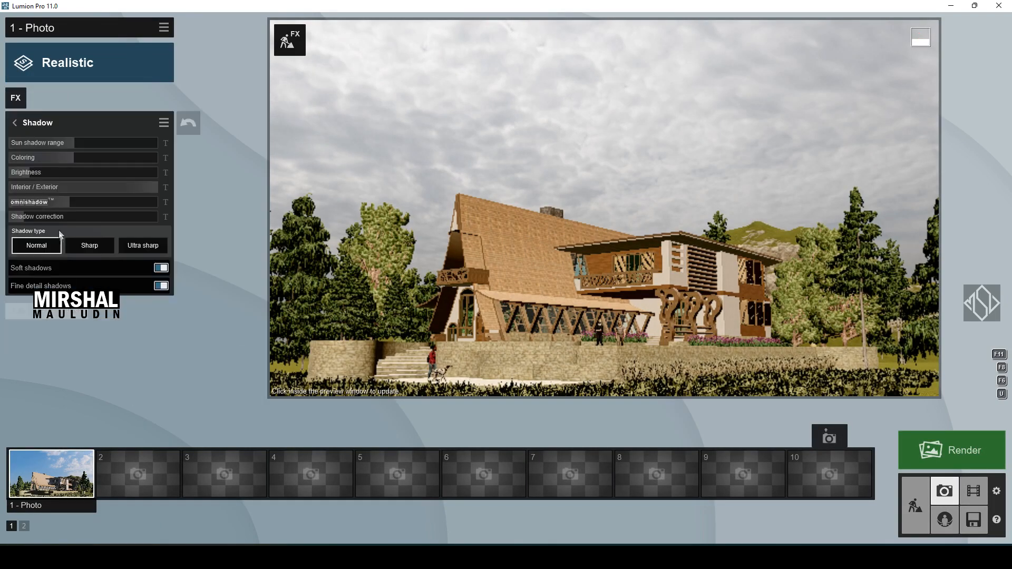
left_click_drag(72, 182, 92, 180)
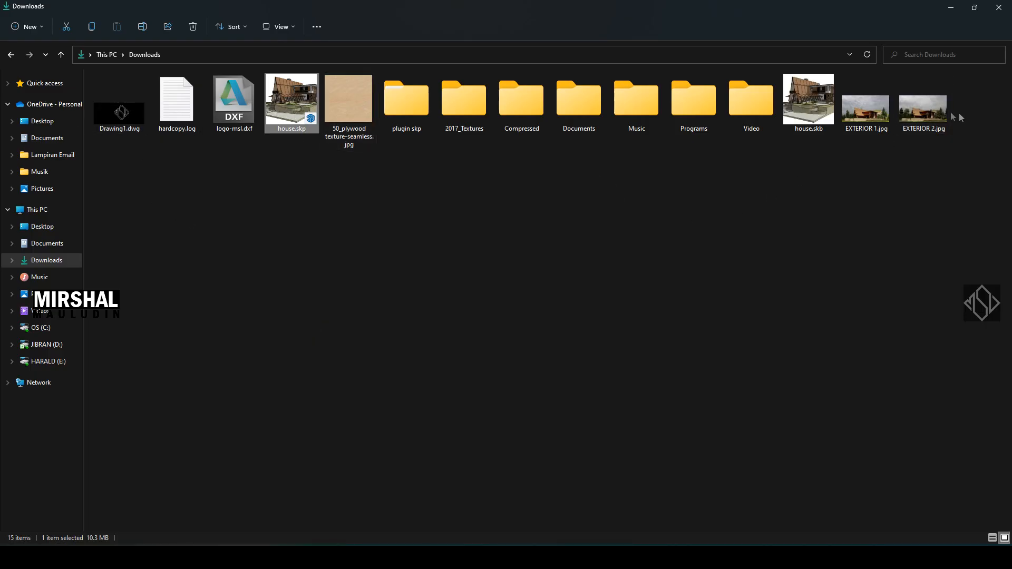
Open EXTERIOR 2.jpg from Downloads in the photo viewer and examine the facade, shadows and trees up close
double_click(944, 113)
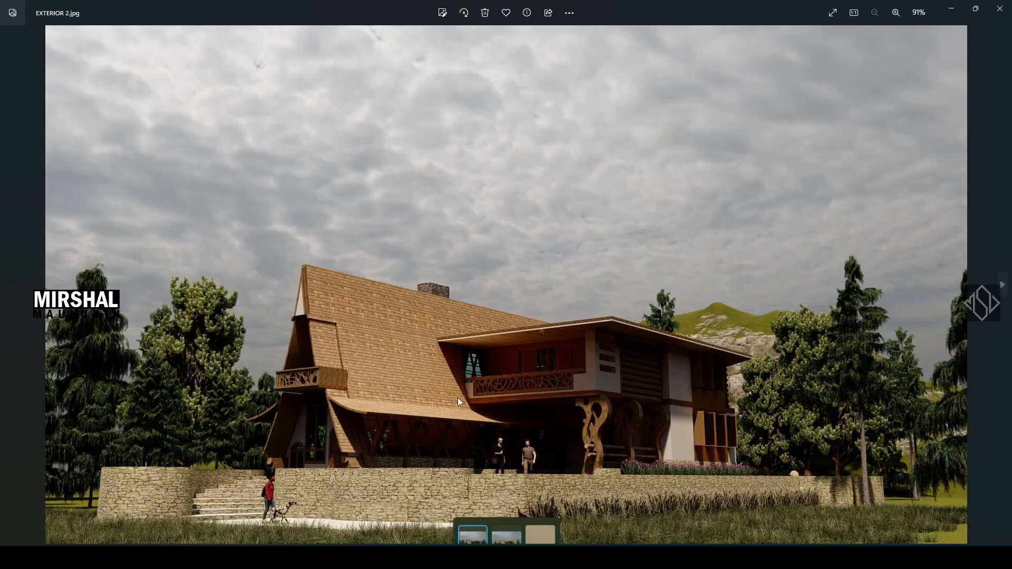
scroll(383, 288, "up", 4)
left_click_drag(383, 288, 280, 283)
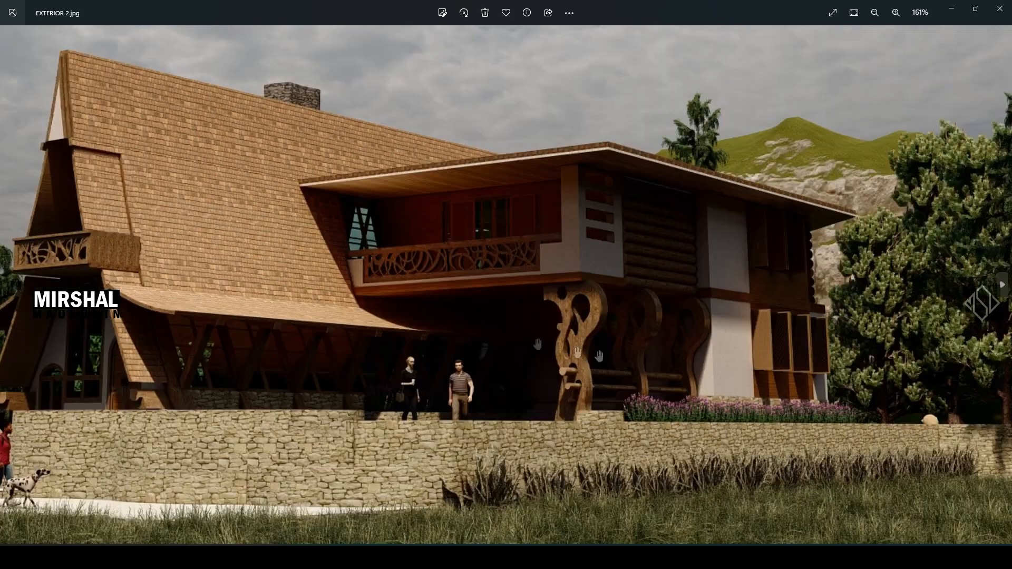
left_click_drag(435, 320, 212, 337)
left_click_drag(518, 390, 525, 391)
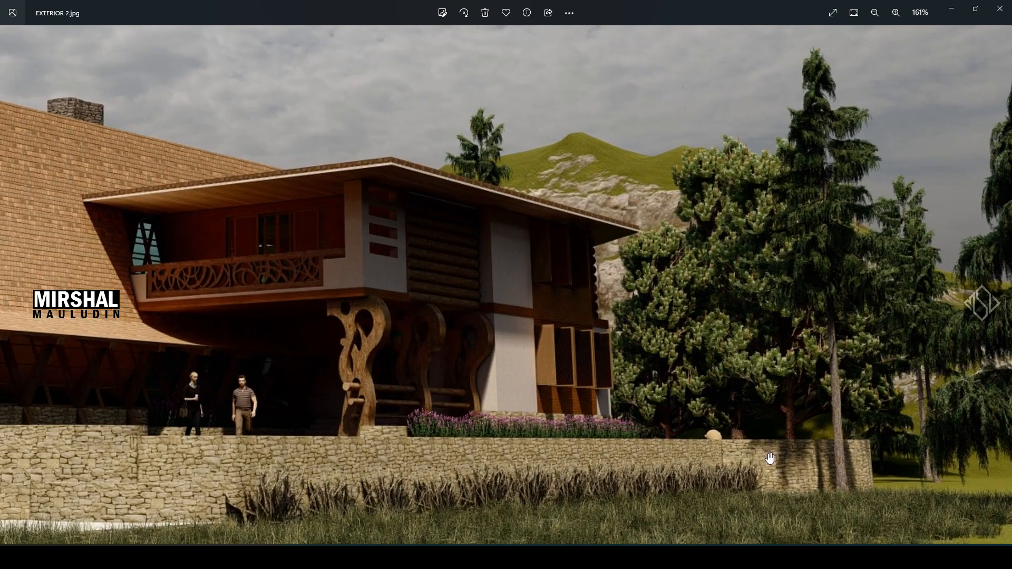
scroll(739, 467, "up", 10)
scroll(662, 410, "down", 14)
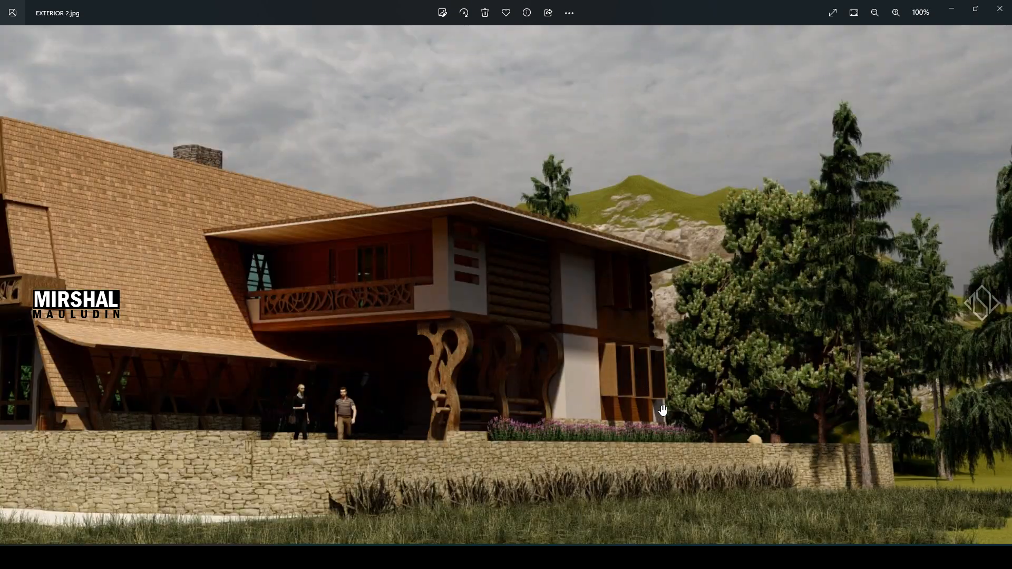
scroll(662, 410, "down", 2)
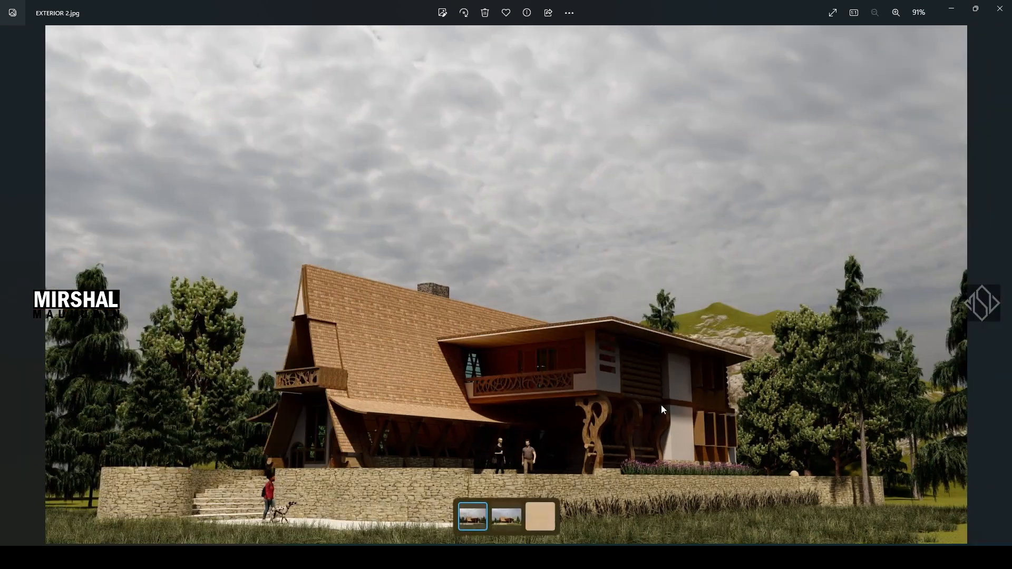
left_click(1000, 9)
left_click(951, 8)
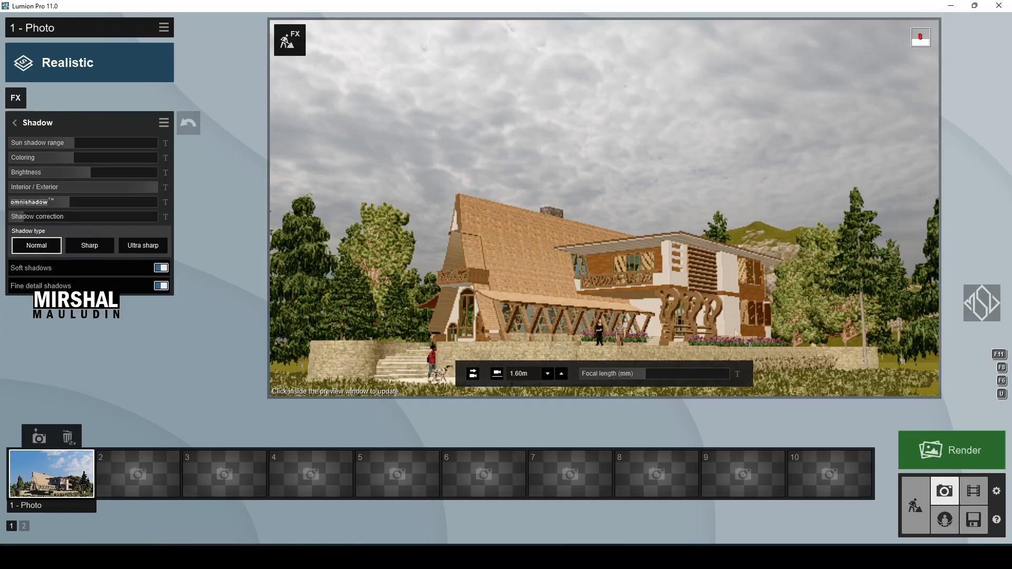
Place a grey-green bush from the Nature library's plants at the clay jar on the edge of the terrace lawn
left_click(916, 506)
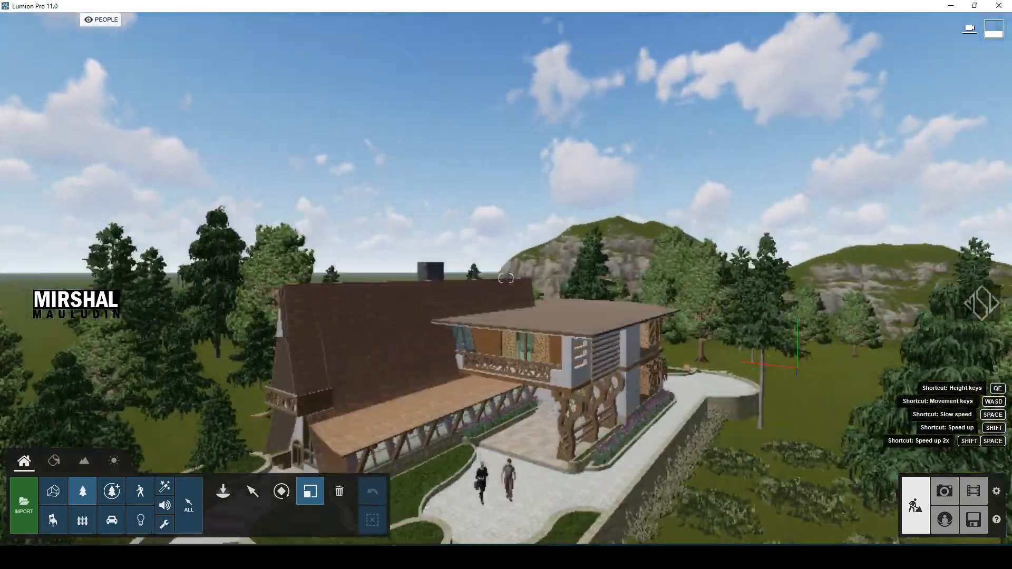
key("w")
right_click_drag(678, 406, 678, 445)
right_click_drag(558, 454, 555, 442)
key("s")
key("d")
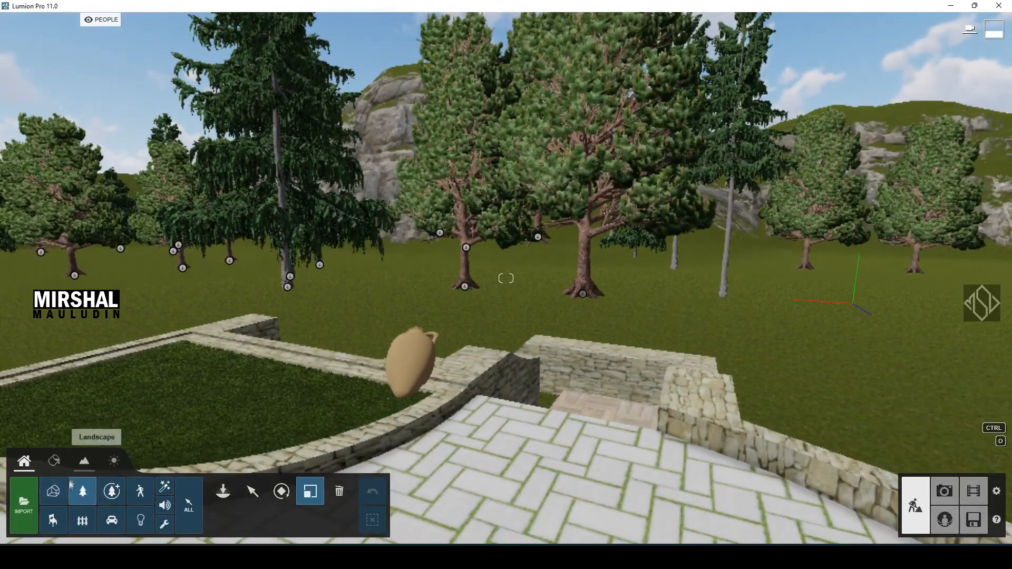
left_click(229, 494)
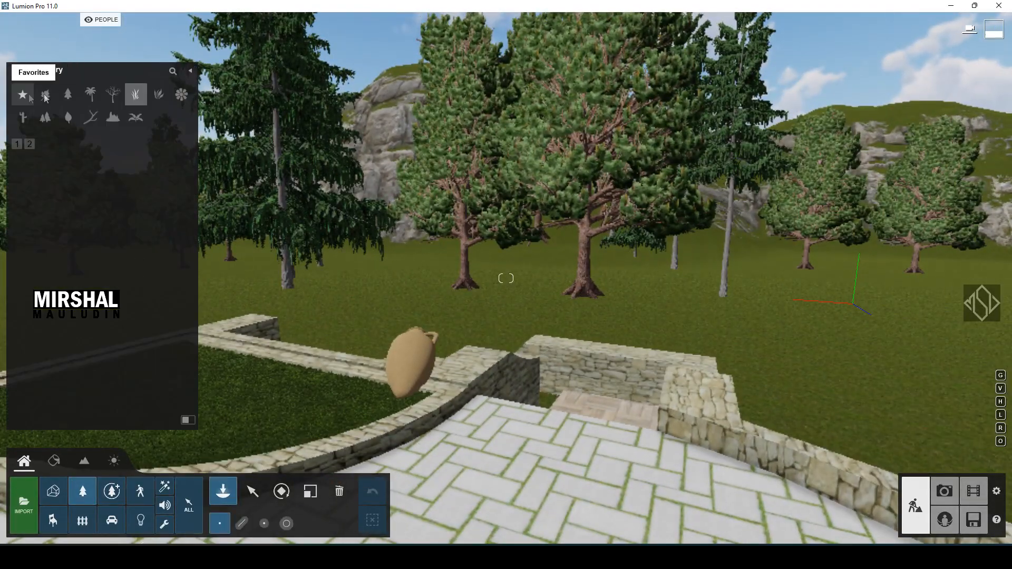
left_click(158, 94)
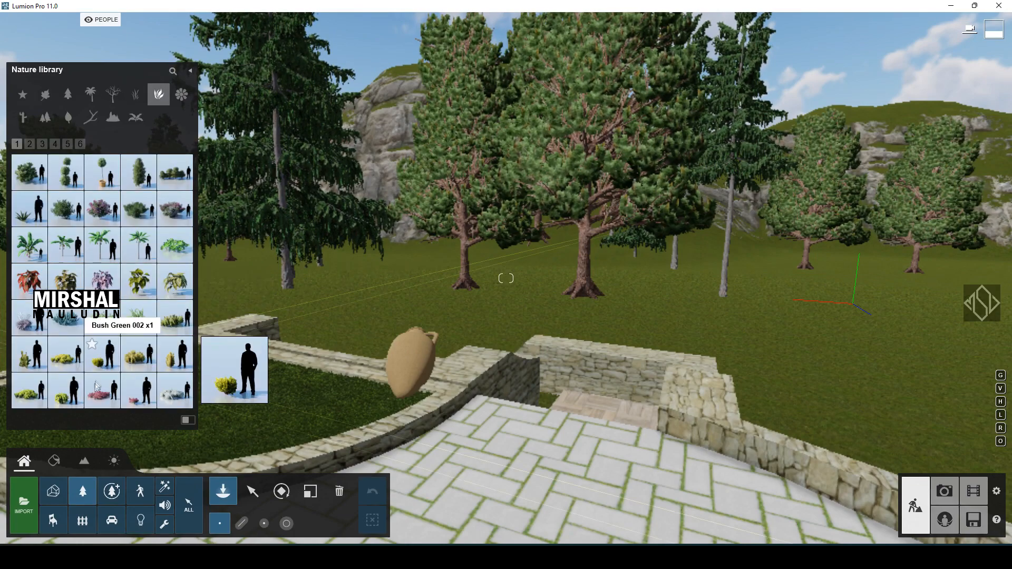
left_click(66, 208)
left_click(400, 397)
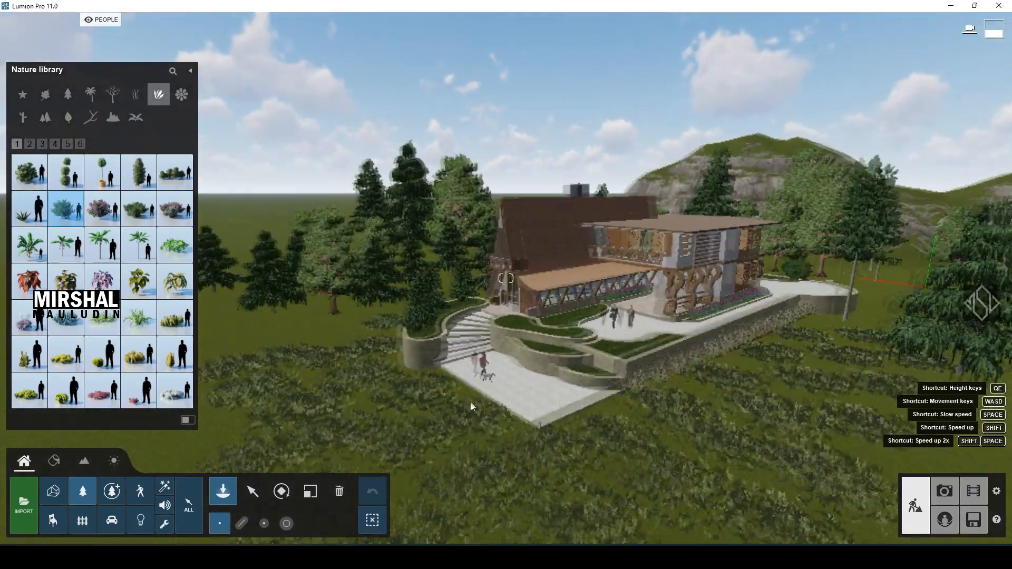
Set the reflectivity of the wood material on the window frames and carved entrance supports to 1.1
key("w")
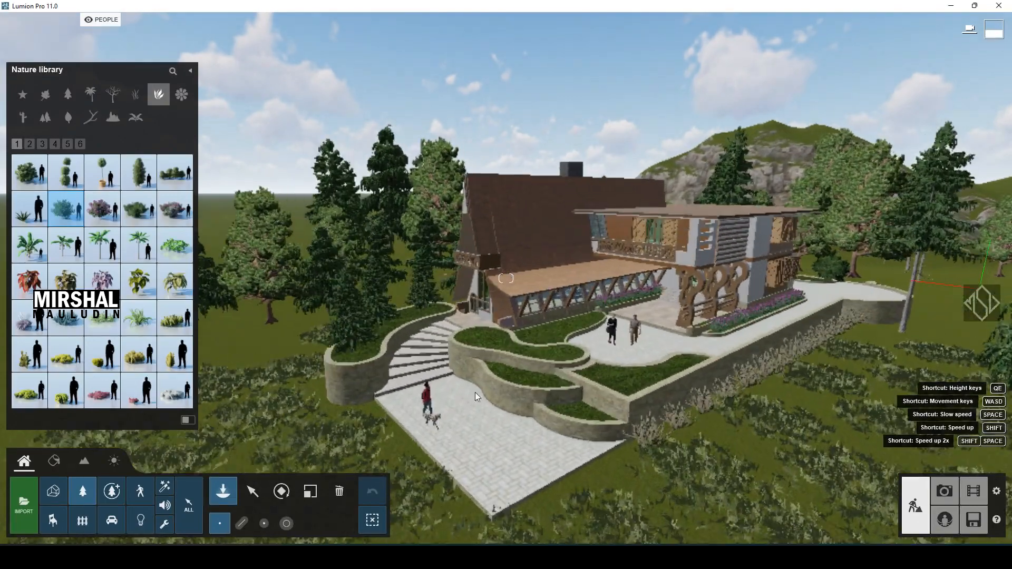
key("d")
left_click(54, 461)
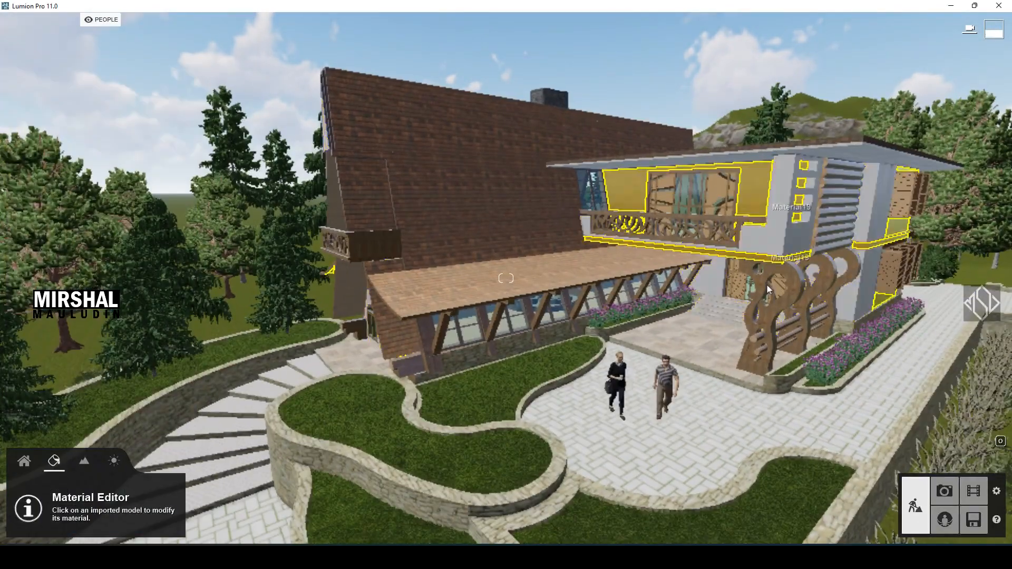
left_click(783, 280)
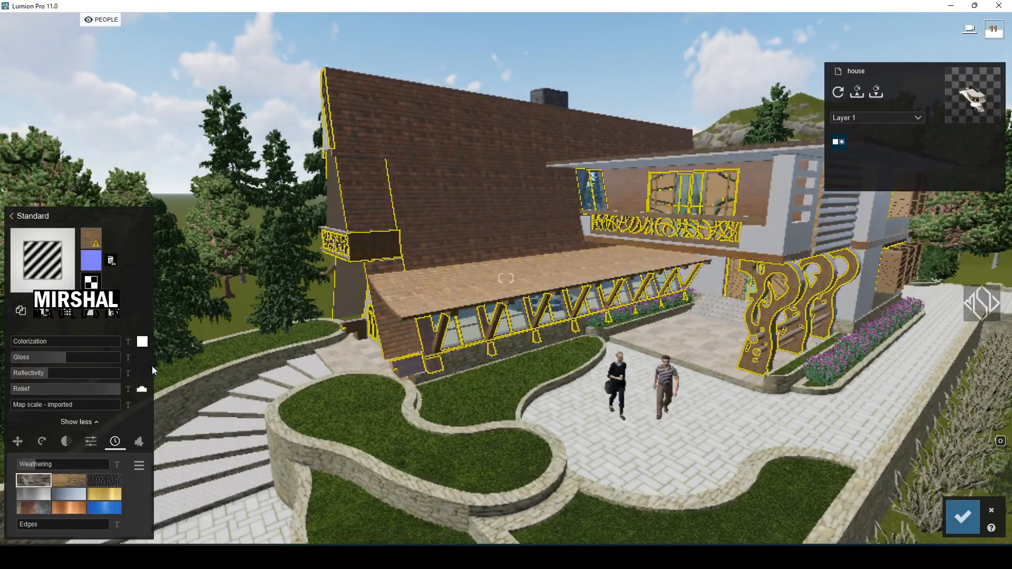
left_click_drag(65, 374, 70, 374)
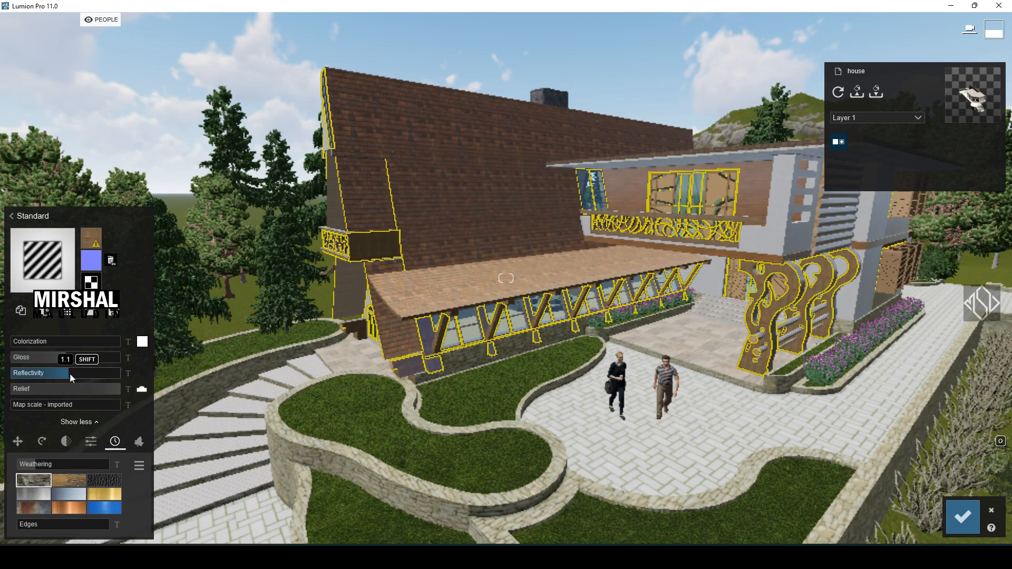
Set the reflectivity of the lower roof's edge trim material to 1.0 and its gloss to just under half
left_click(430, 312)
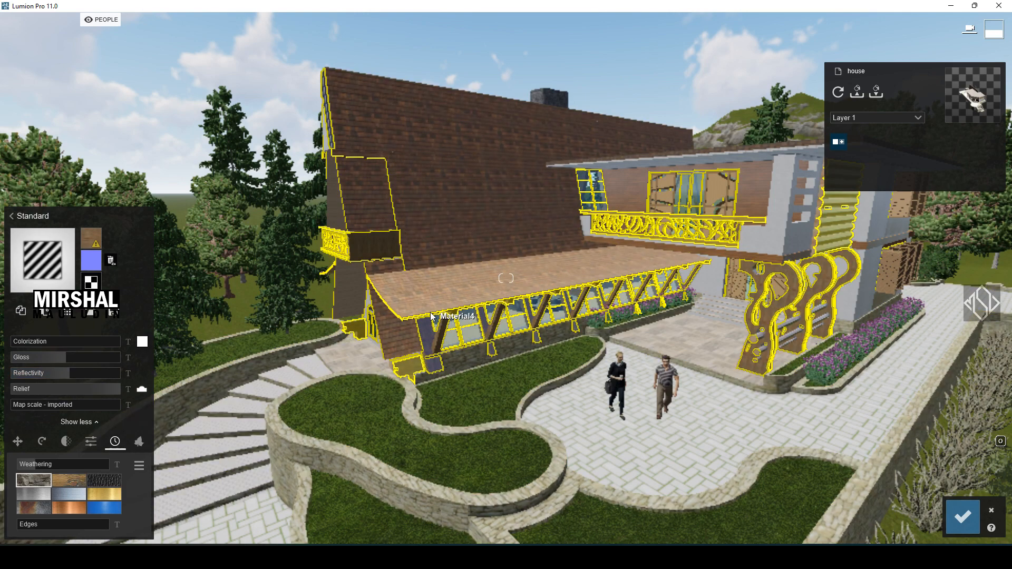
left_click_drag(64, 375, 64, 374)
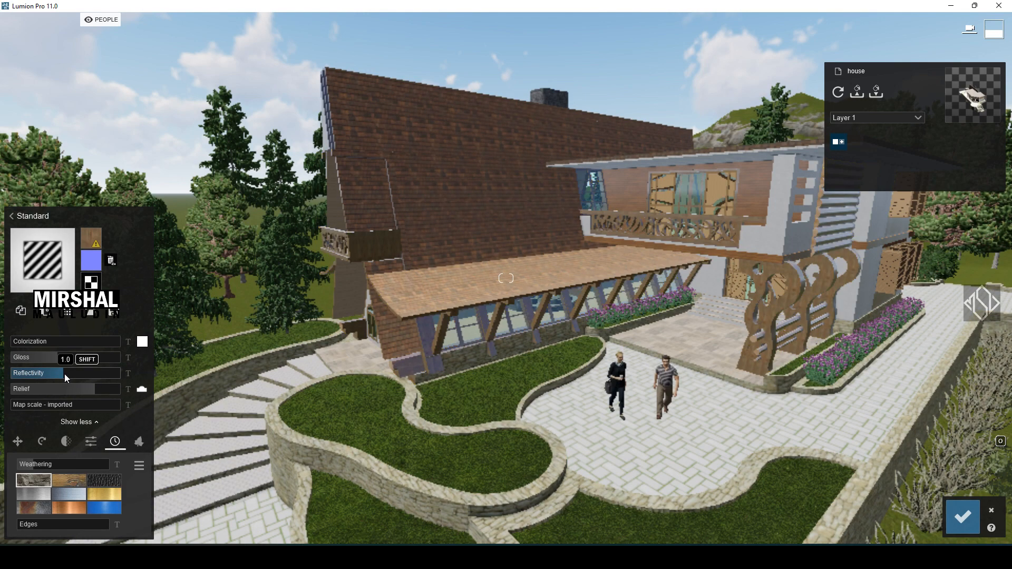
left_click(65, 361)
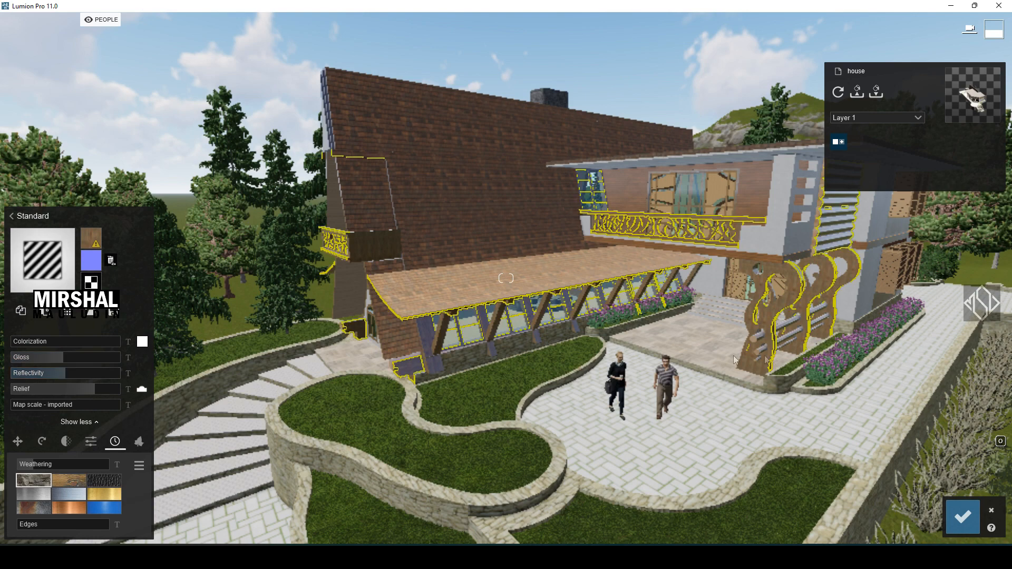
Go through the stone wall and chimney material settings and save the house's material changes
left_click(843, 330)
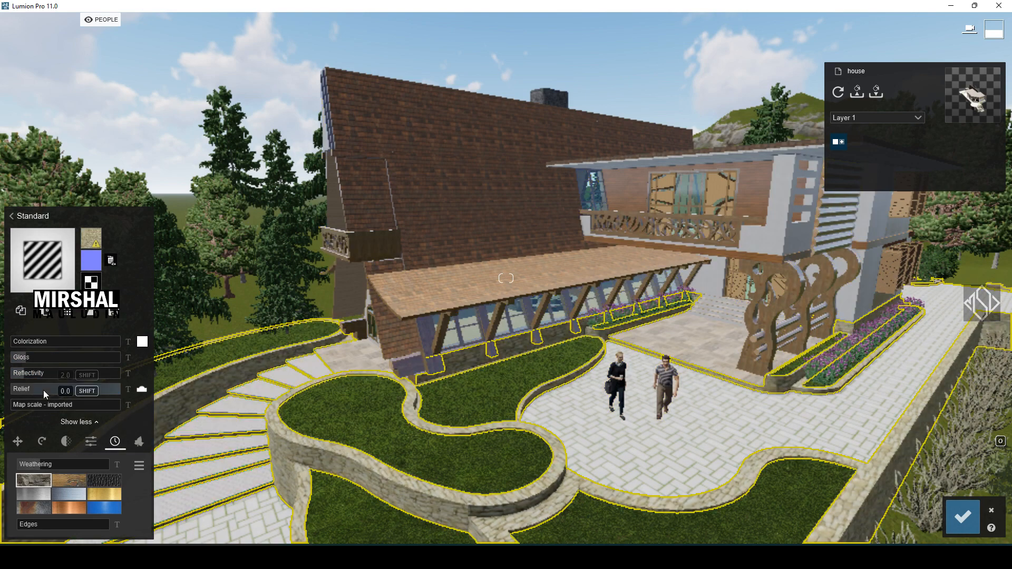
left_click(548, 97)
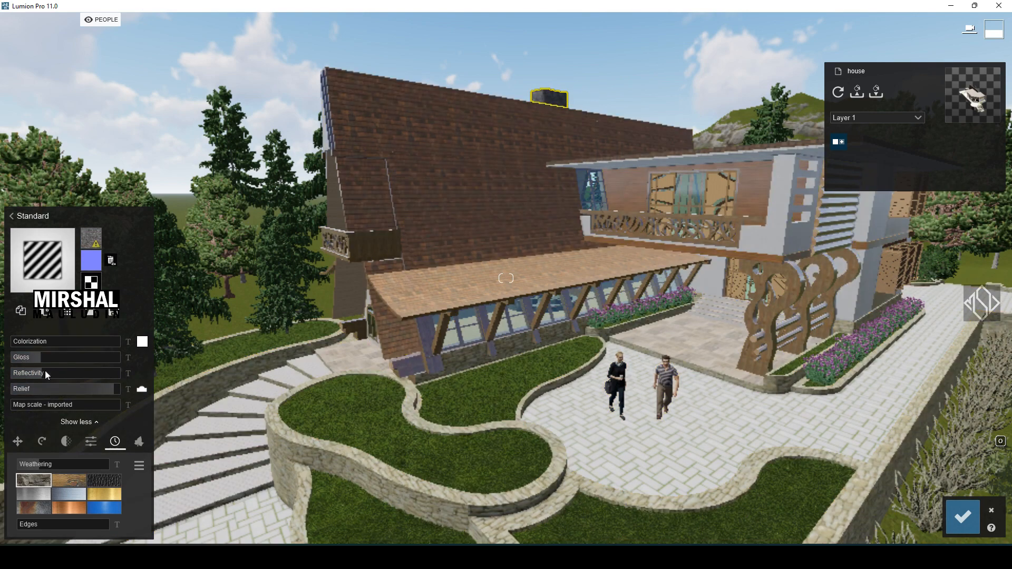
left_click(959, 507)
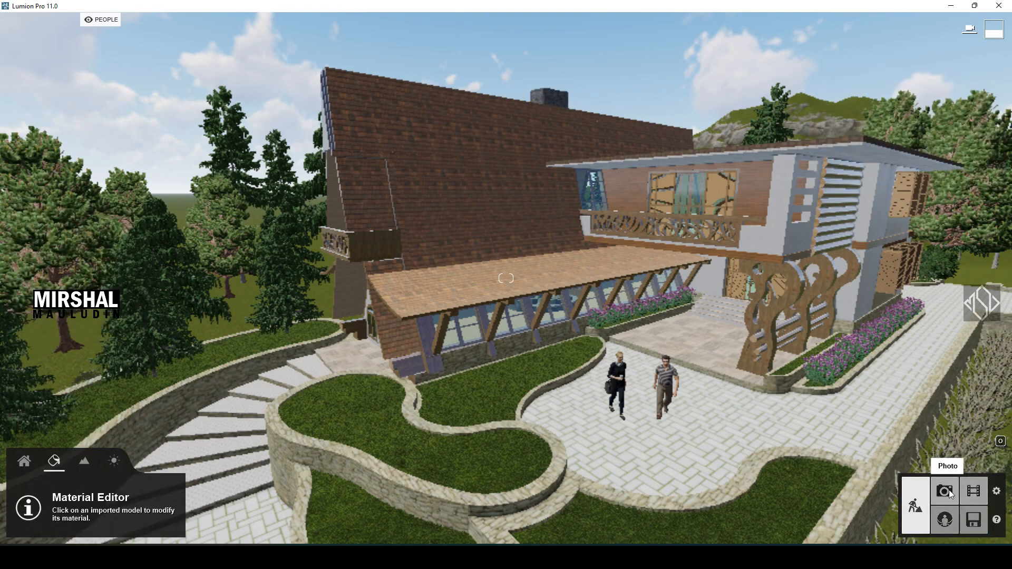
Restore the camera of photo 1 and render it at Desktop size 1920x1080 as EXTERIOR 3.jpg in Downloads
left_click(944, 492)
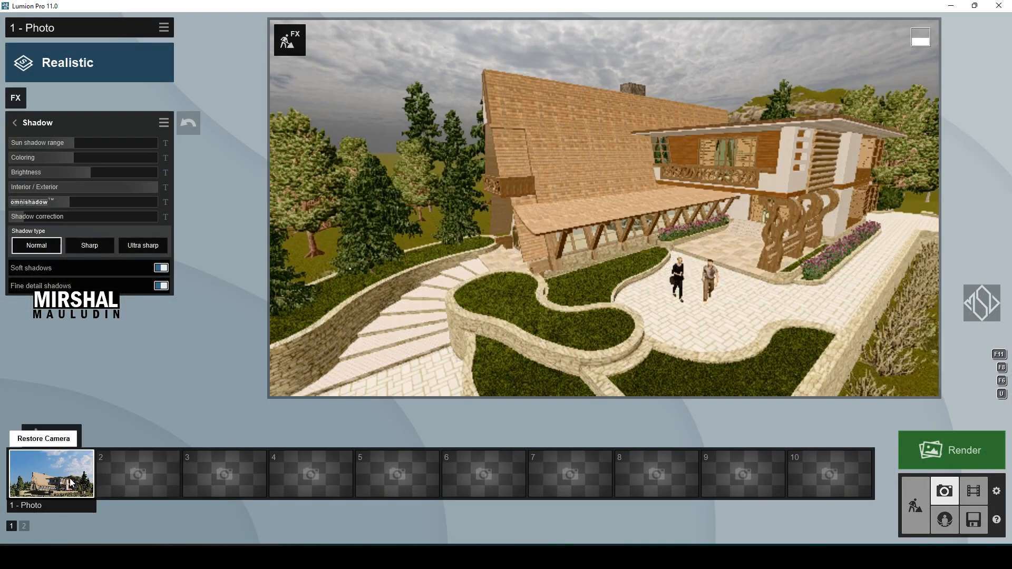
left_click(51, 472)
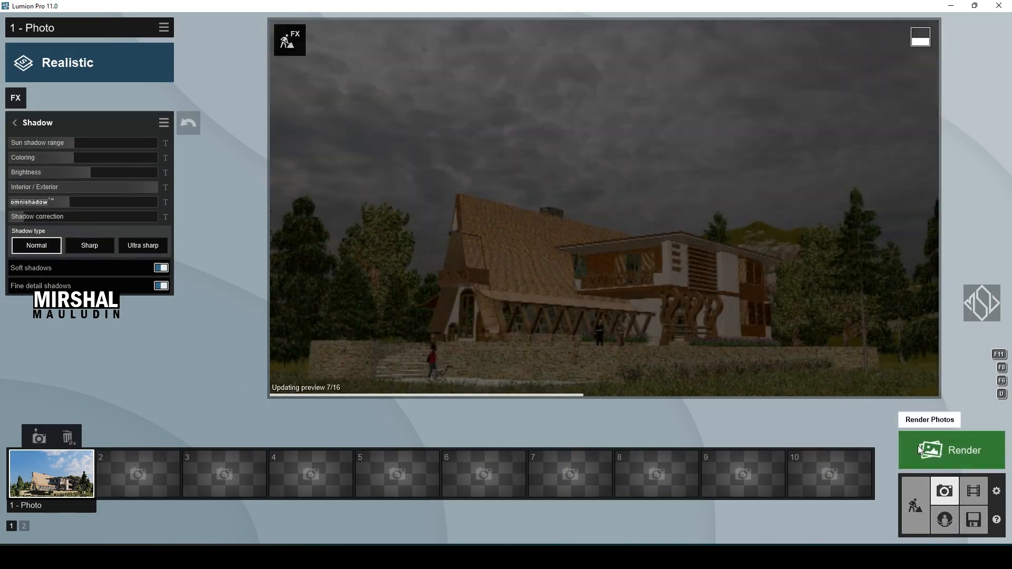
left_click(928, 451)
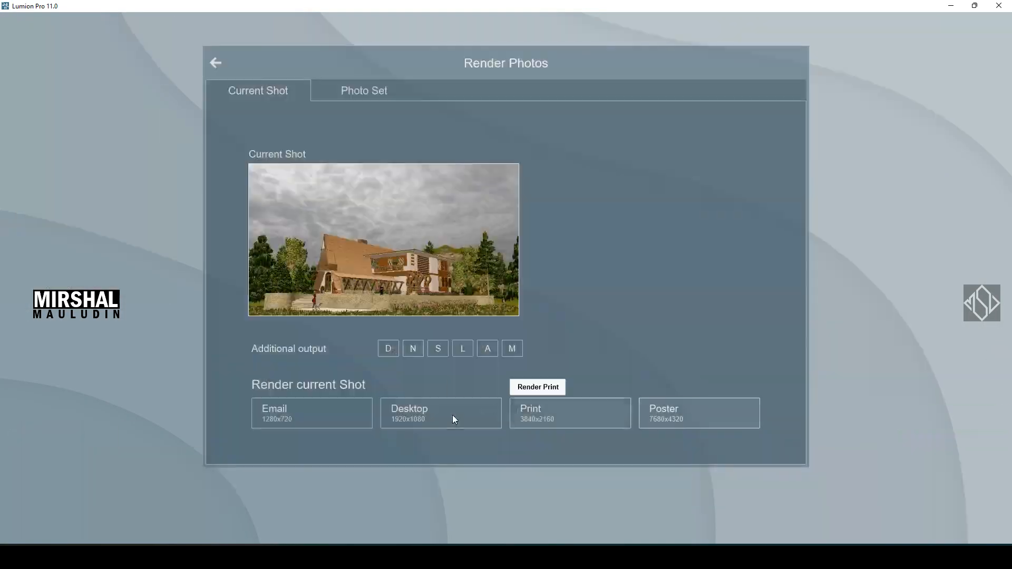
left_click(452, 416)
left_click(477, 198)
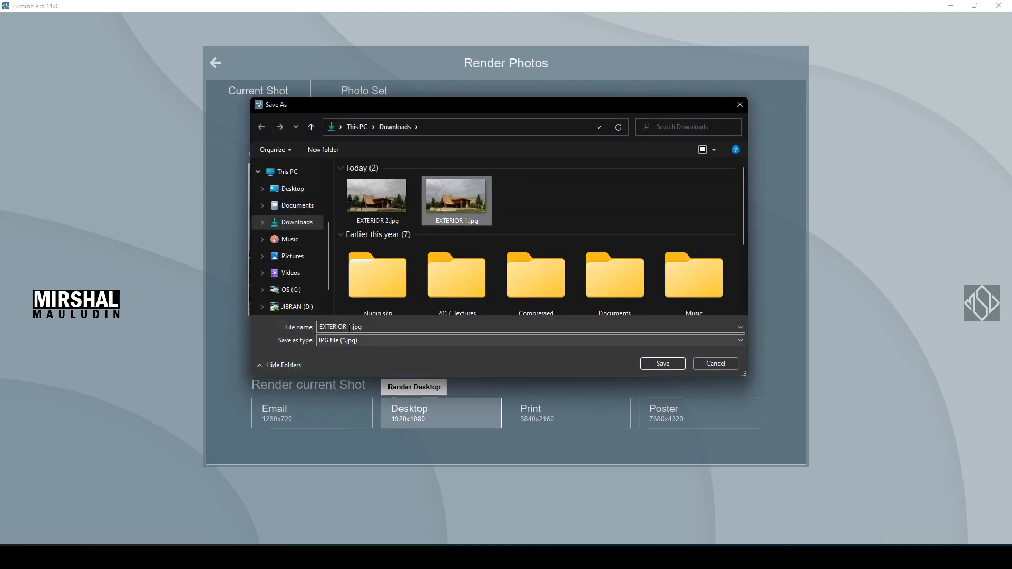
key("BackSpace")
type("3")
key("Return")
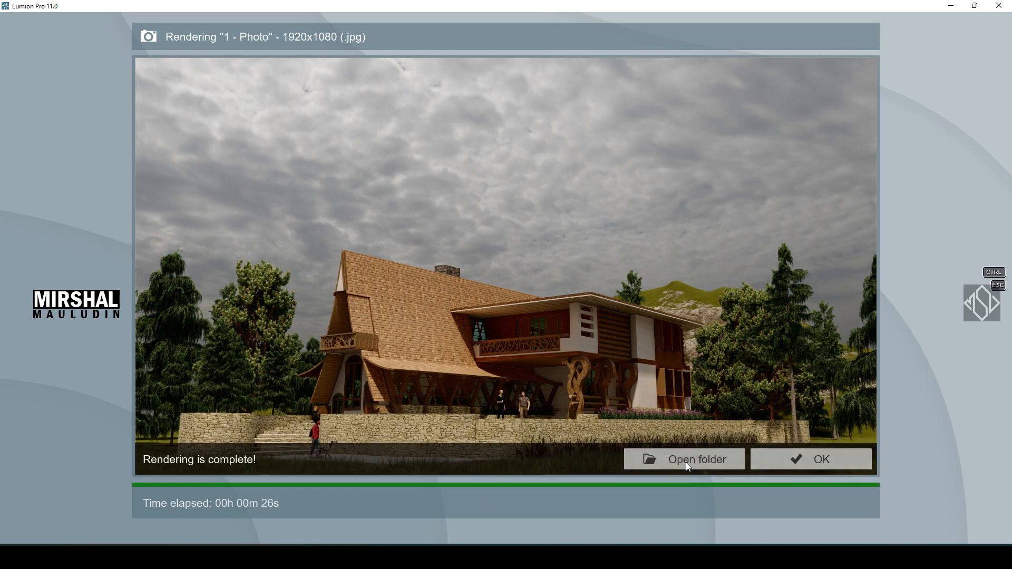
left_click(795, 463)
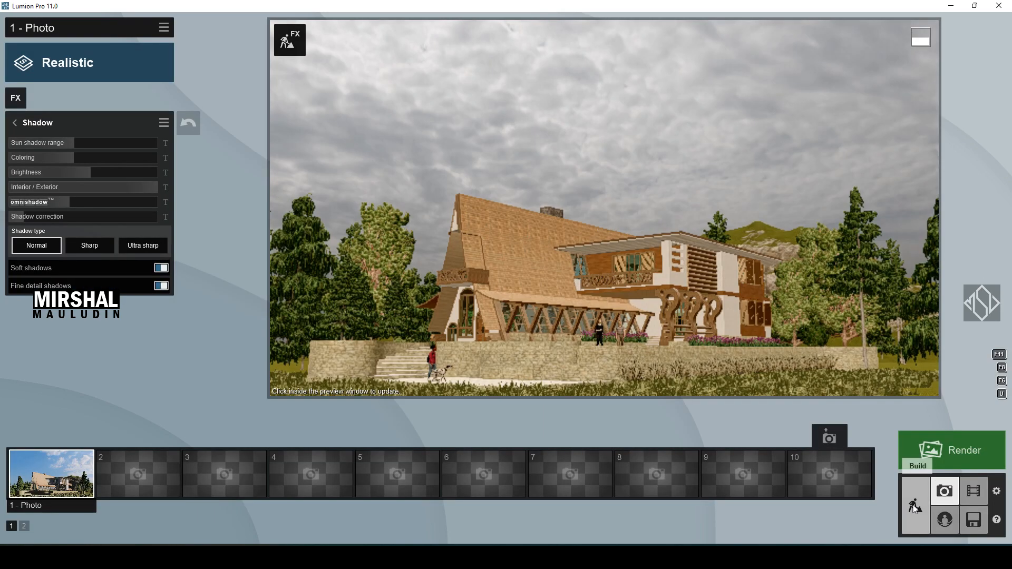
Back in the build scene, select the shrubs in front of the stone wall and move them farther from the house
left_click(915, 507)
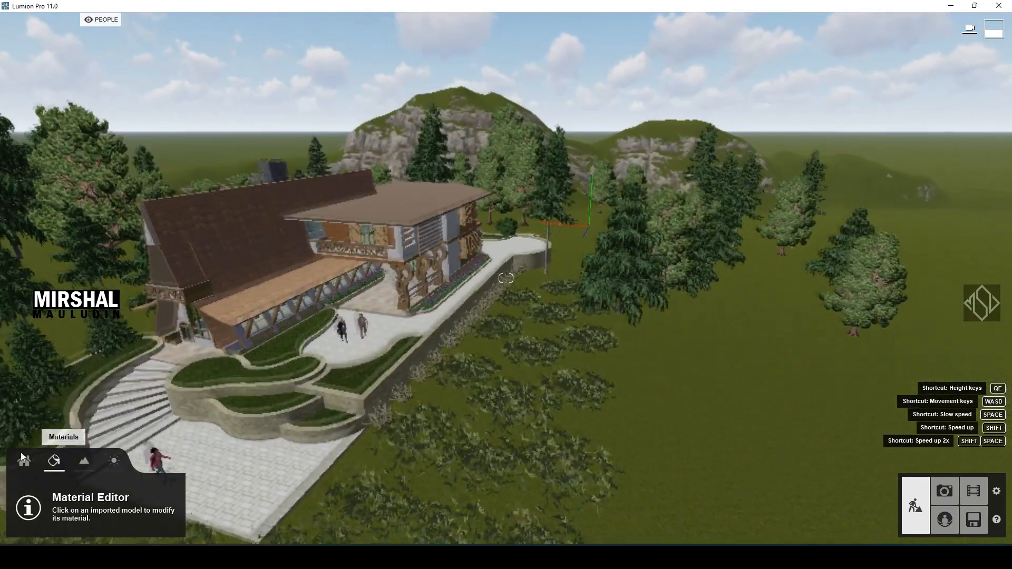
left_click(37, 463)
right_click_drag(369, 296, 464, 340)
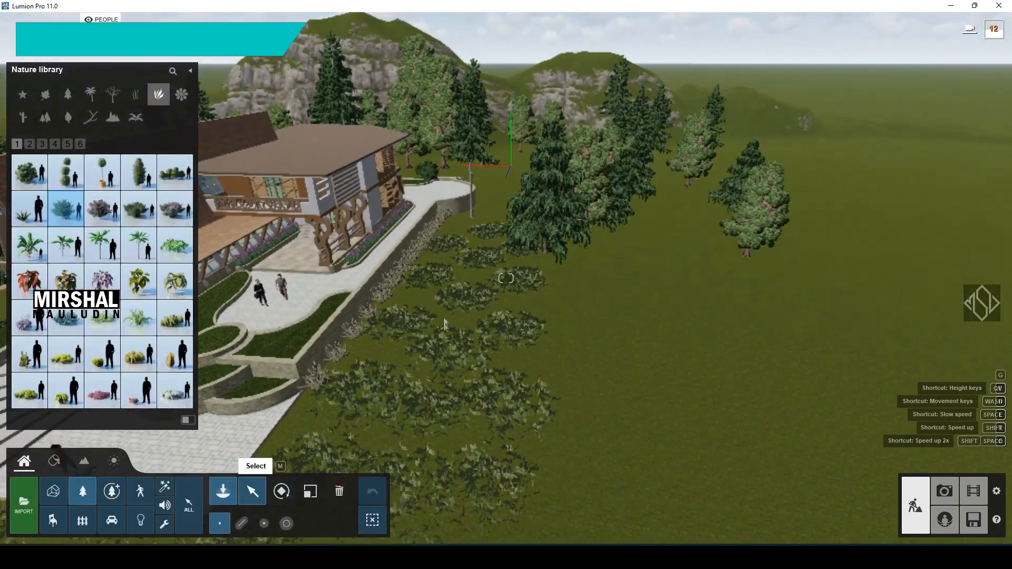
left_click(252, 491)
left_click_drag(375, 271, 502, 255, "ctrl")
Return to photo 1's camera view and render it at Desktop size 1920x1080 as EXTERIOR 4.jpg in Downloads
left_click(945, 491)
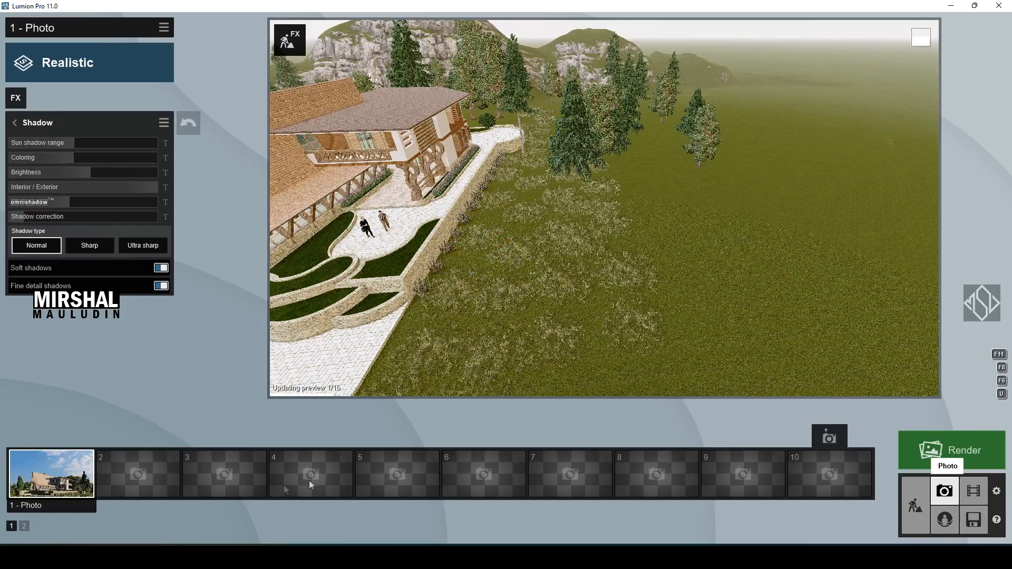
left_click(43, 439)
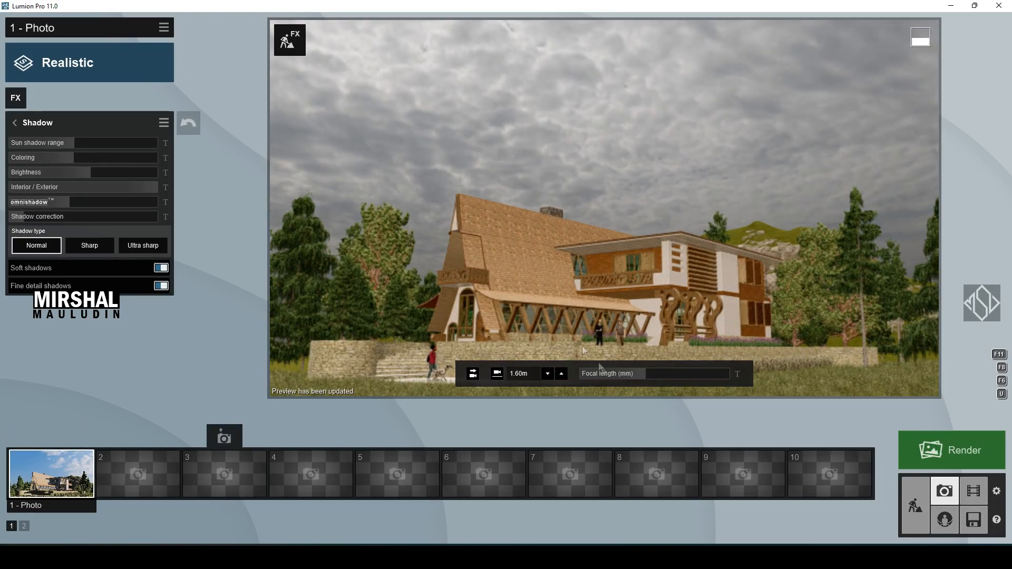
left_click(920, 456)
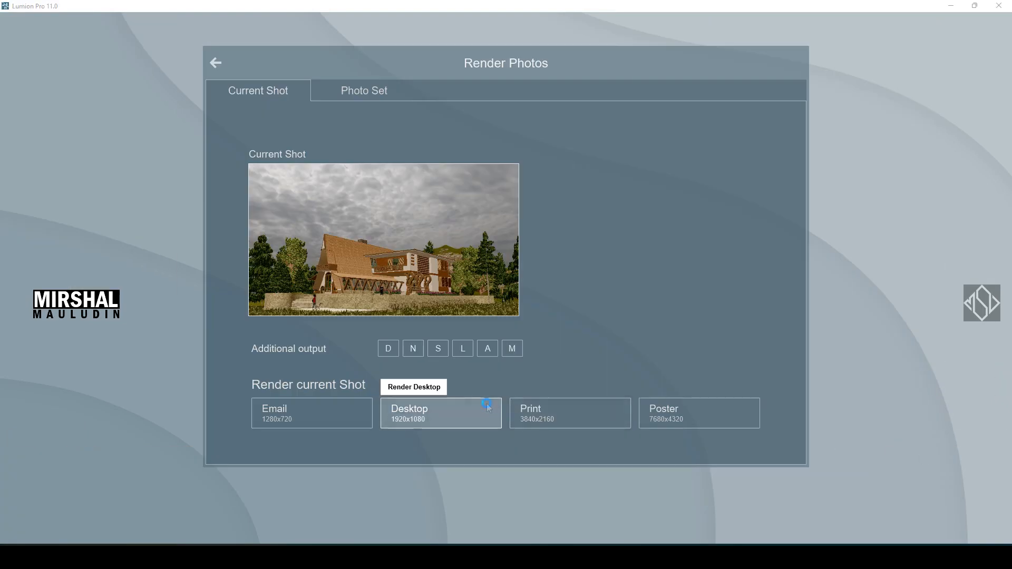
left_click(486, 404)
left_click(521, 229)
left_click(351, 327)
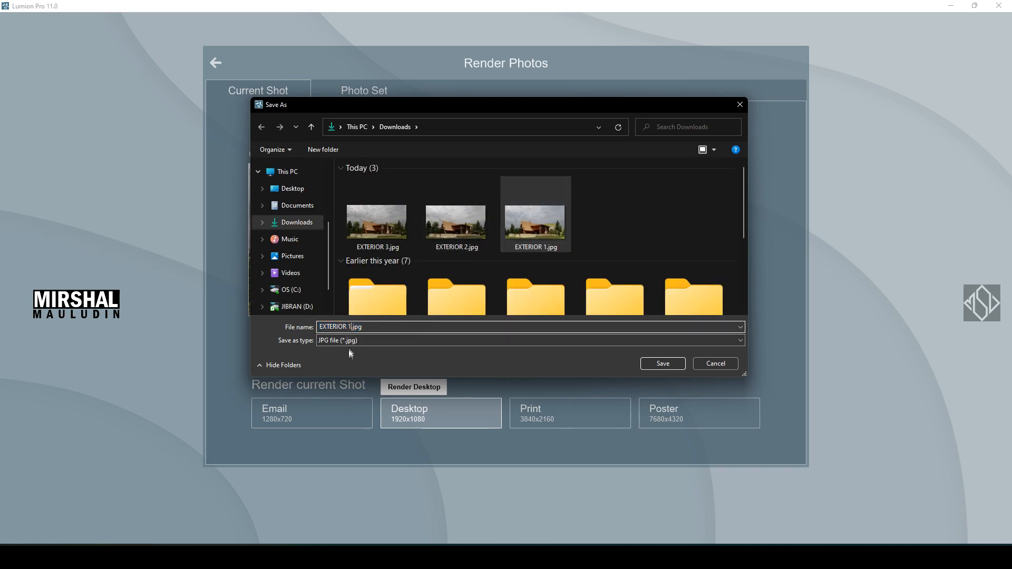
key("BackSpace")
type("4")
key("Return")
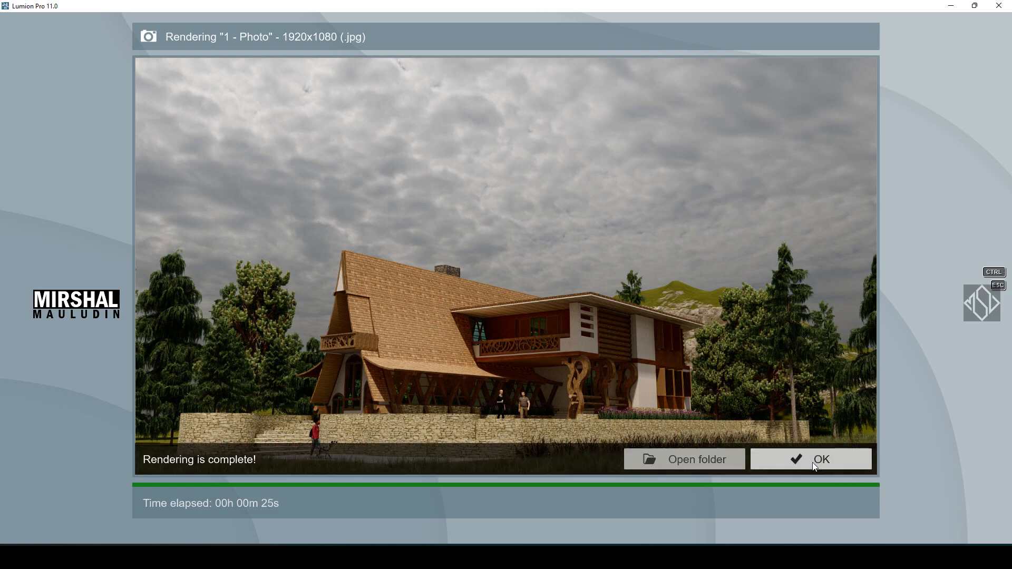
left_click(812, 462)
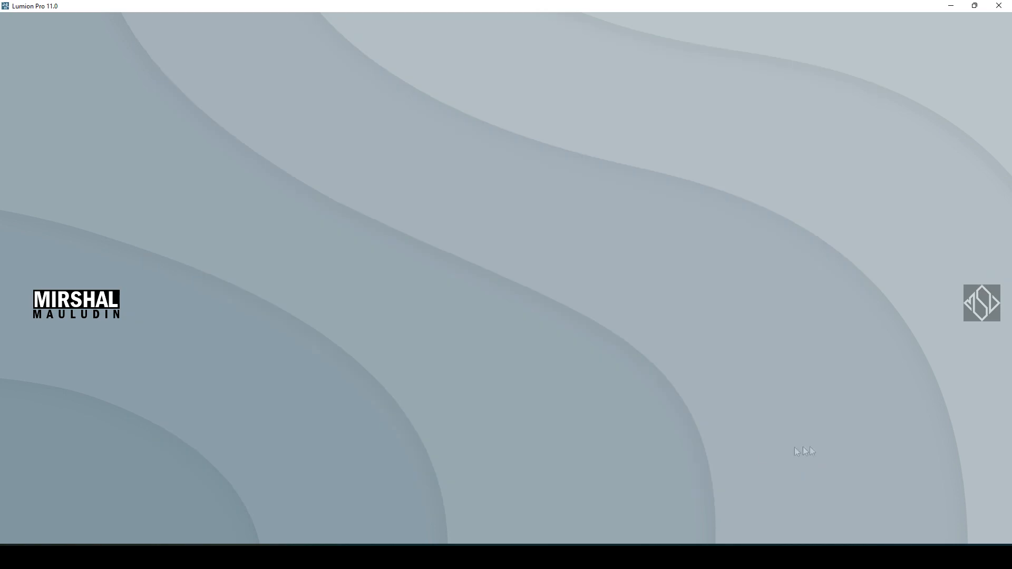
Switch to the Downloads folder and open EXTERIOR 4.jpg with Adobe Photoshop CC 2019
key("super")
left_click(479, 557)
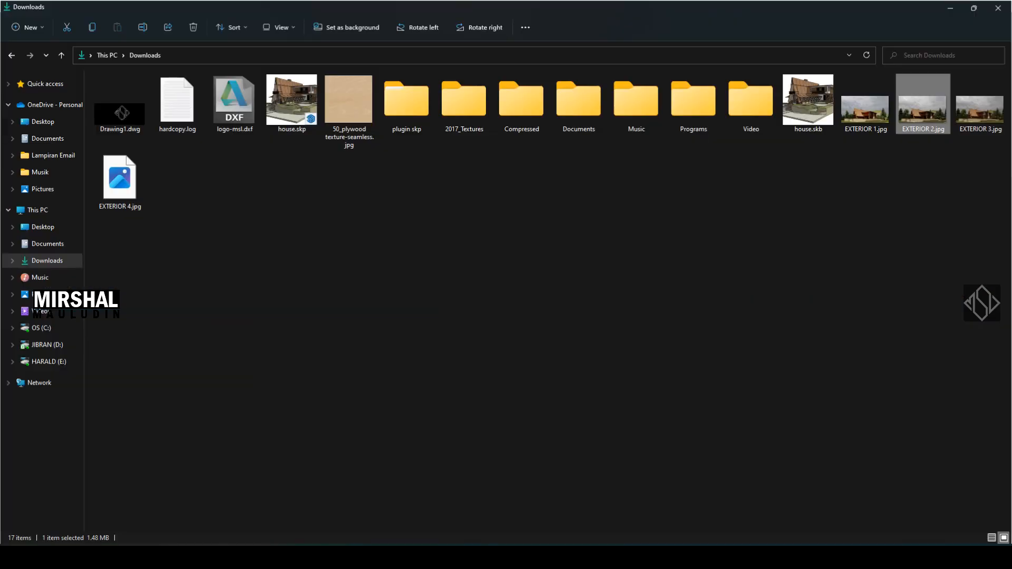
double_click(129, 207)
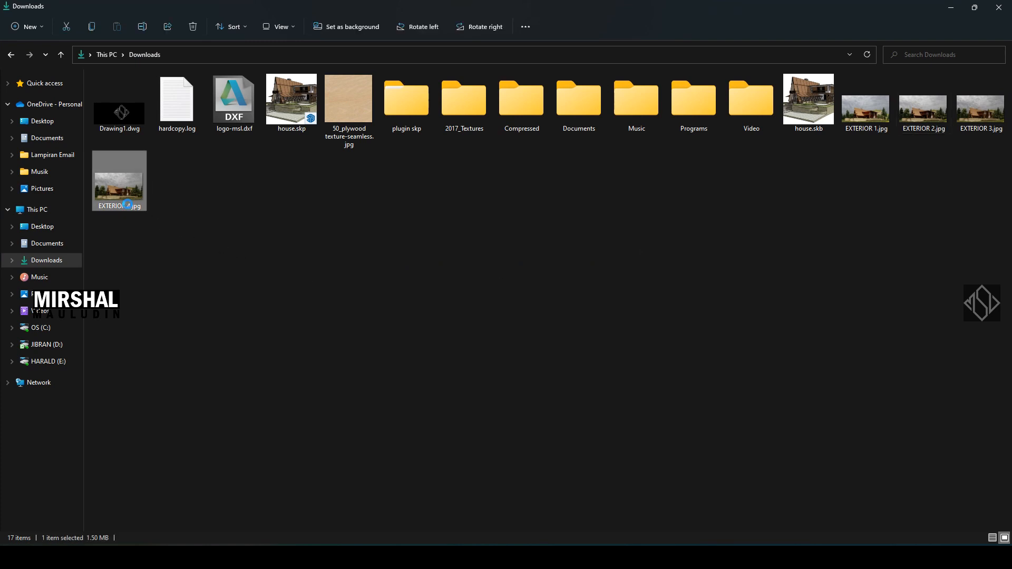
right_click(129, 207)
mouse_move(196, 263)
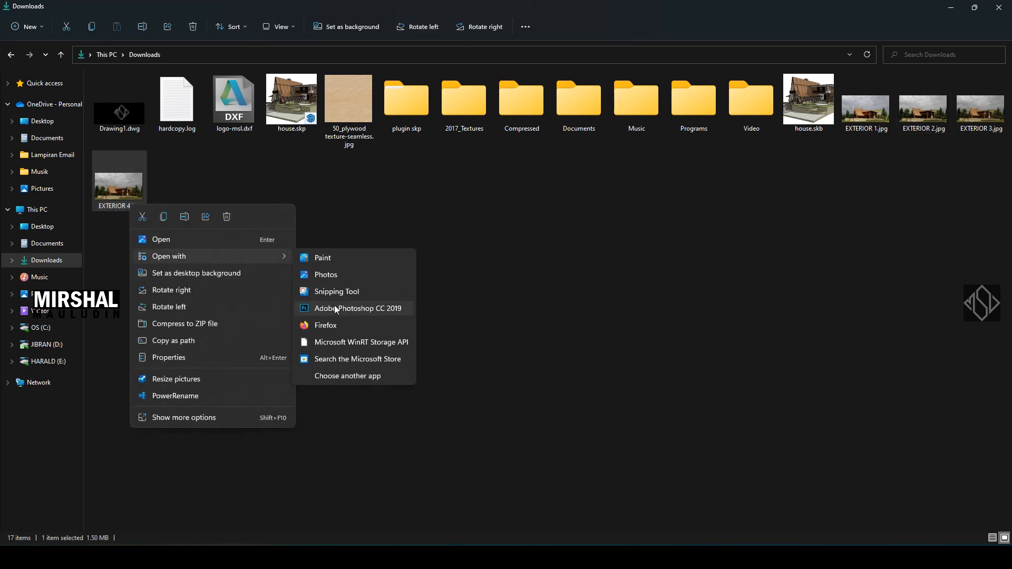
left_click(340, 305)
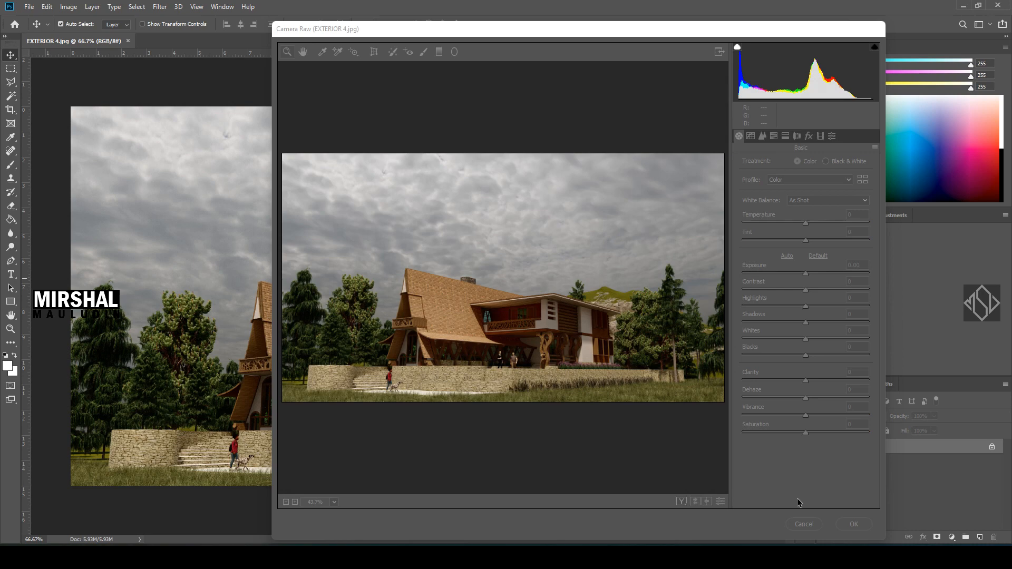
In Camera Raw, set Highlights to -21, Shadows to +31, Contrast to +30 and Exposure to +0.15
left_click_drag(624, 31, 518, 24)
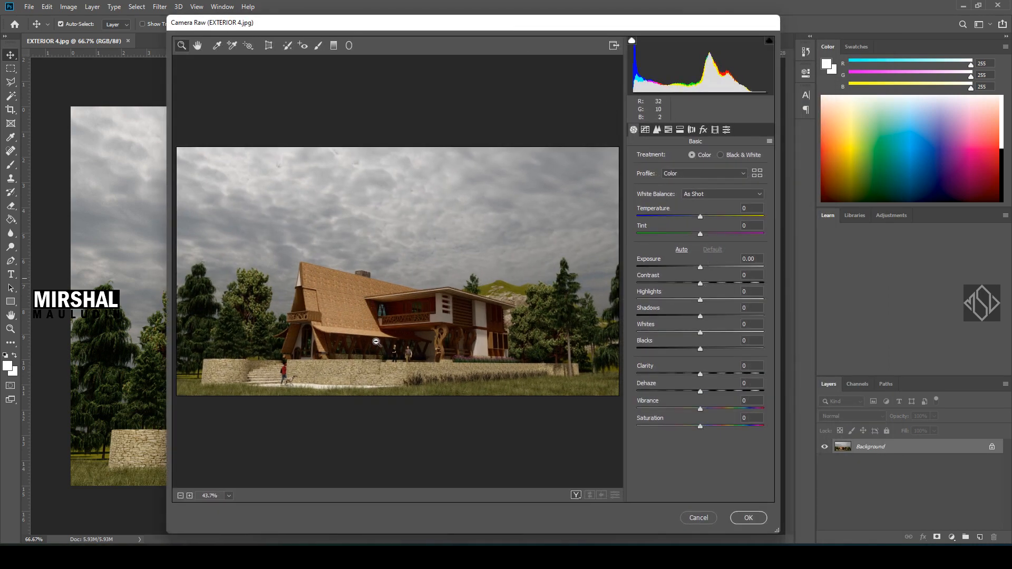
left_click(375, 343)
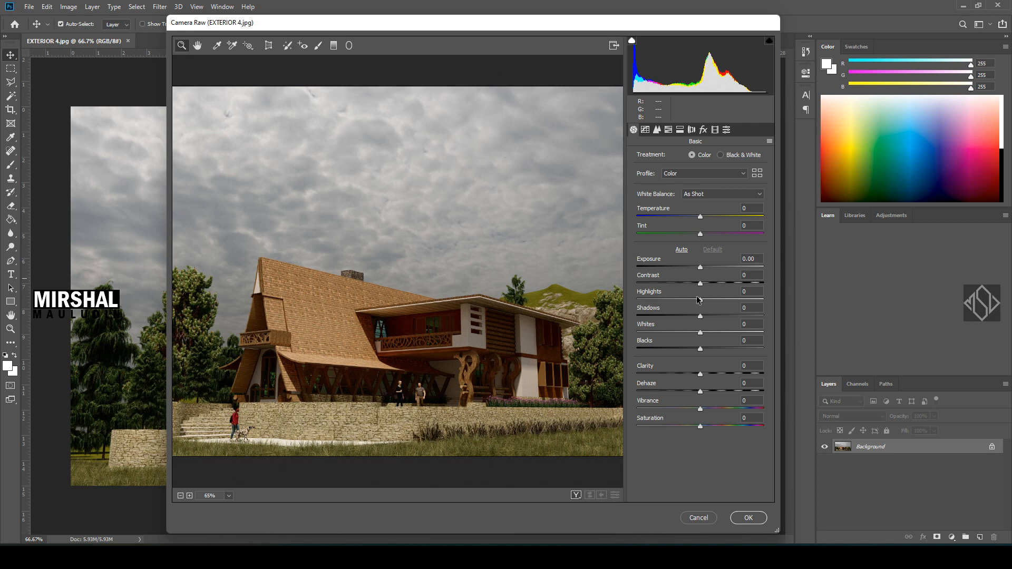
left_click_drag(700, 300, 720, 326)
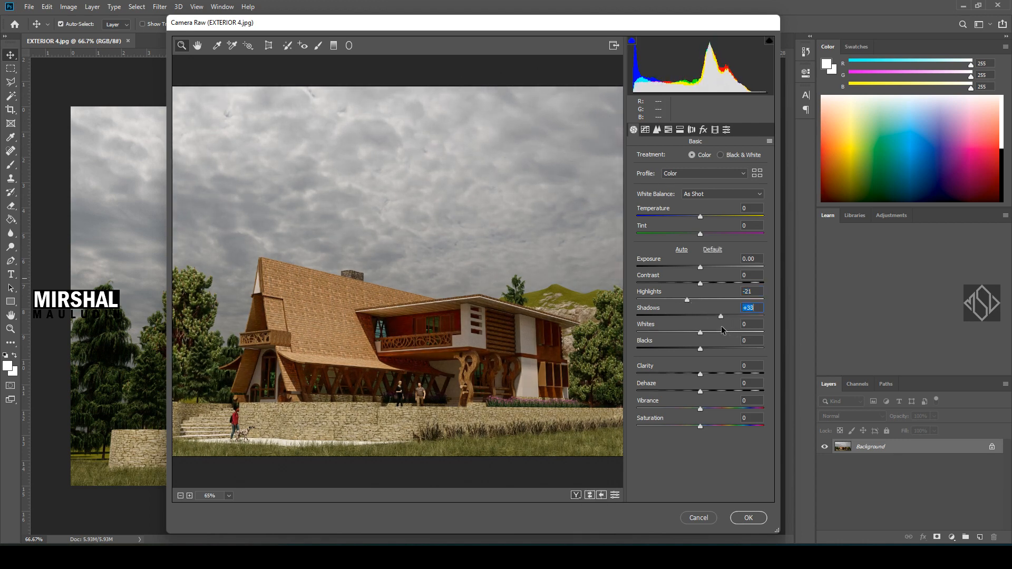
left_click_drag(700, 283, 721, 283)
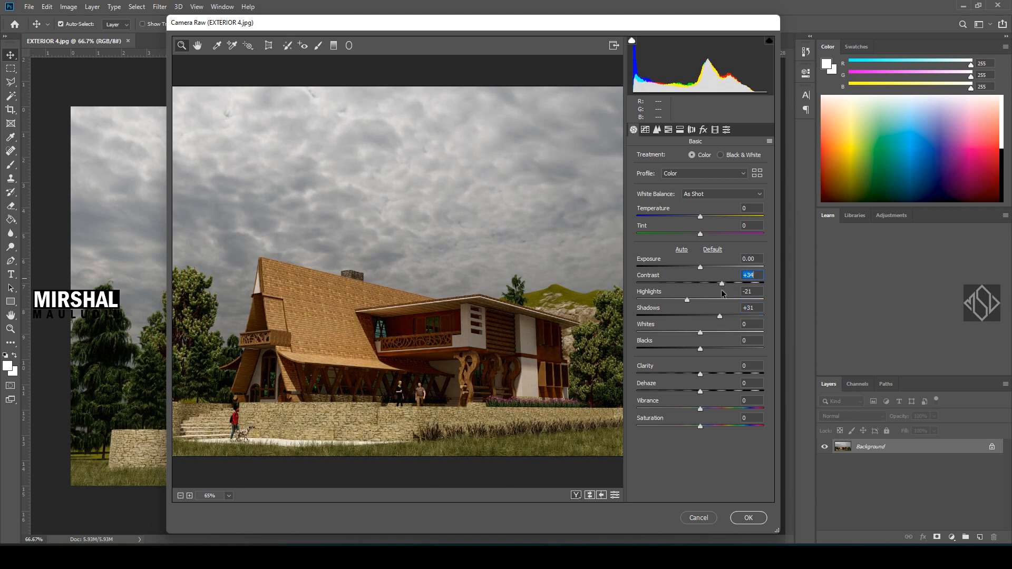
type("30")
left_click_drag(700, 268, 703, 267)
left_click(482, 313, "alt")
scroll(482, 313, "down", 2, "alt")
scroll(417, 404, "up", 5, "alt")
scroll(417, 404, "down", 2, "alt")
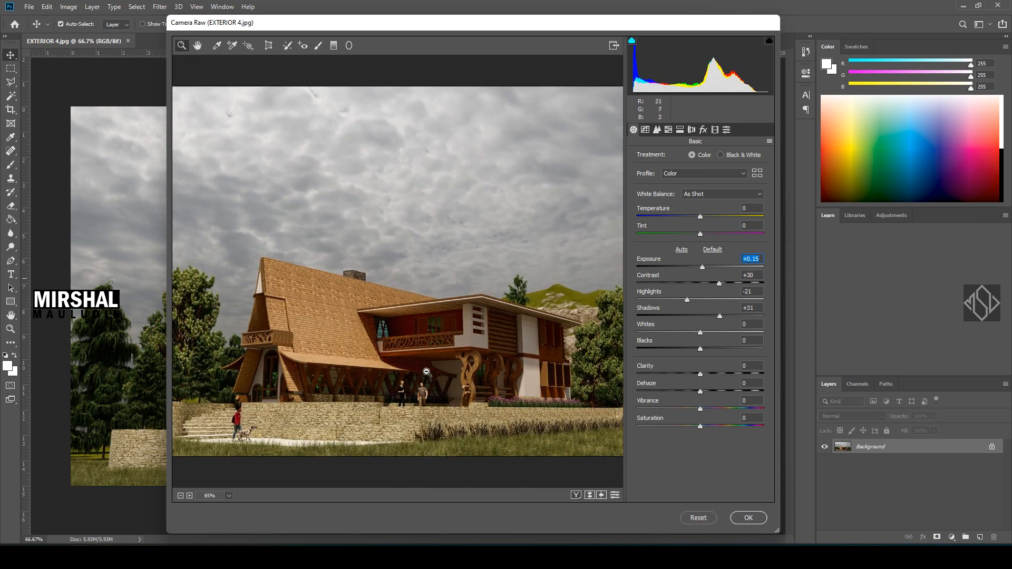
Cool the Temperature to -8 and strengthen the tones with Shadows +58, Highlights -47 and Contrast +58
left_click_drag(720, 318, 739, 283)
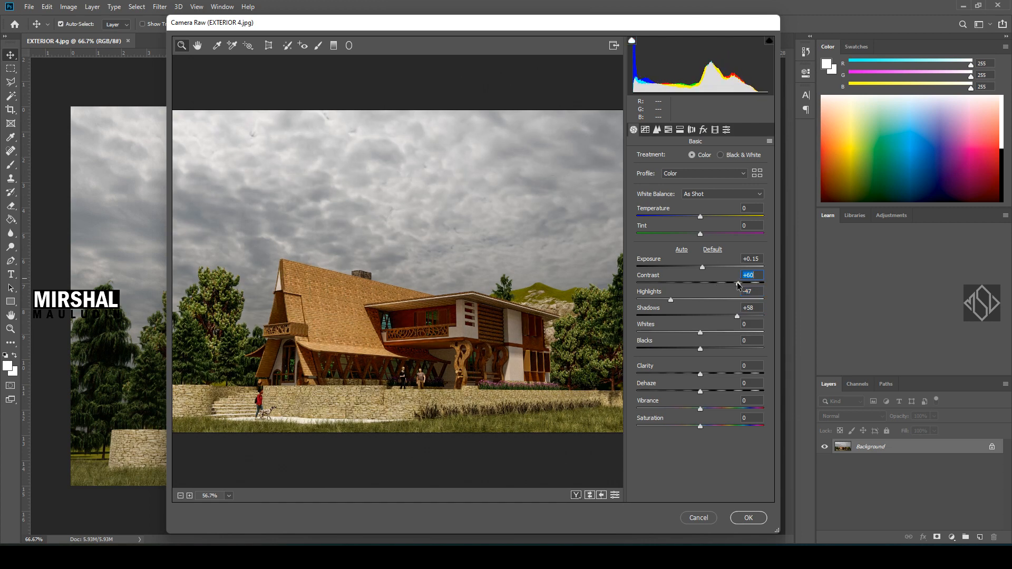
left_click_drag(700, 216, 695, 220)
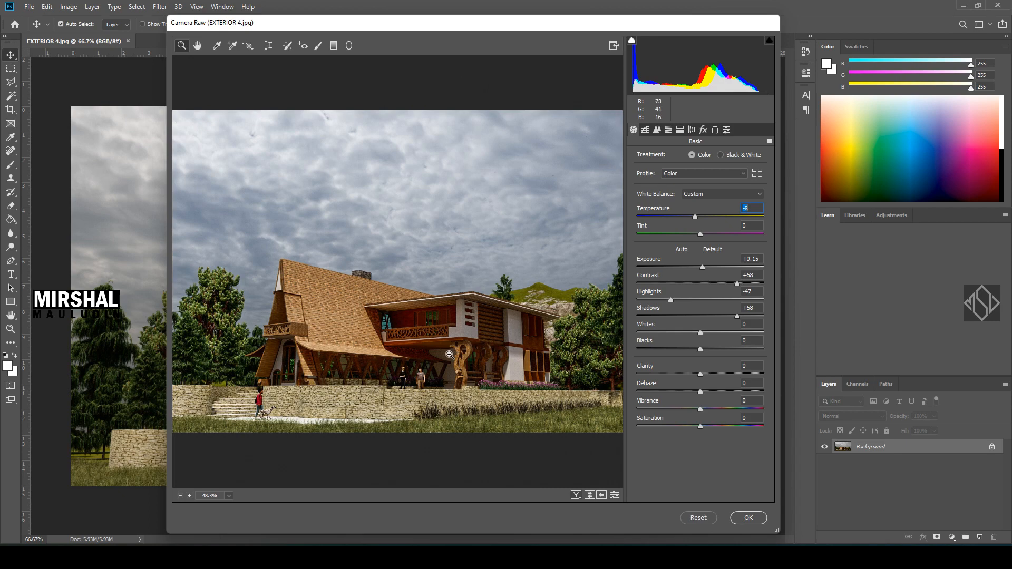
scroll(449, 354, "down", 4, "alt")
scroll(420, 339, "up", 4, "alt")
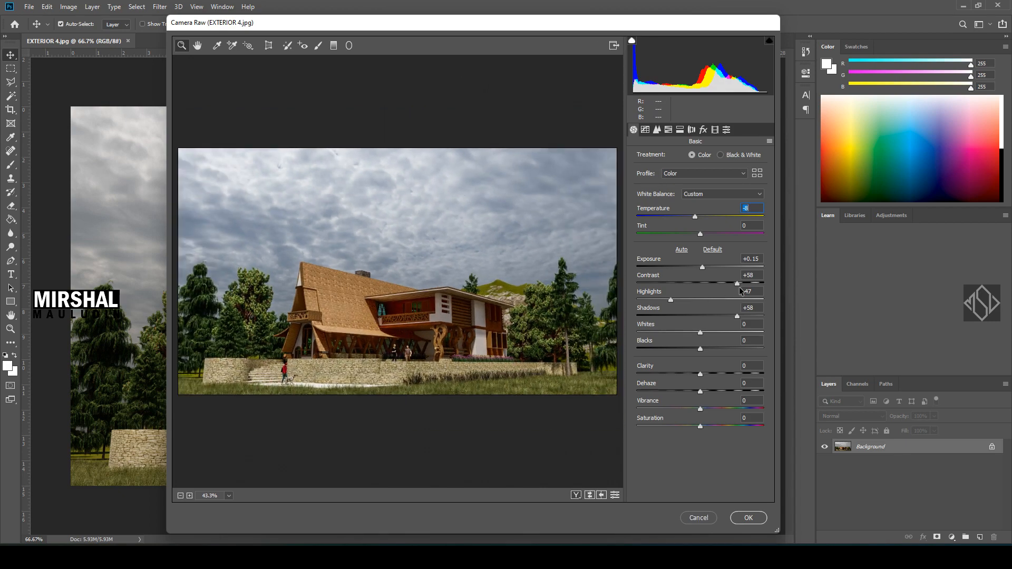
Raise Contrast to +98, set Highlights to -51 and Shadows to +86, and apply the Camera Raw filter
left_click_drag(740, 290, 762, 285)
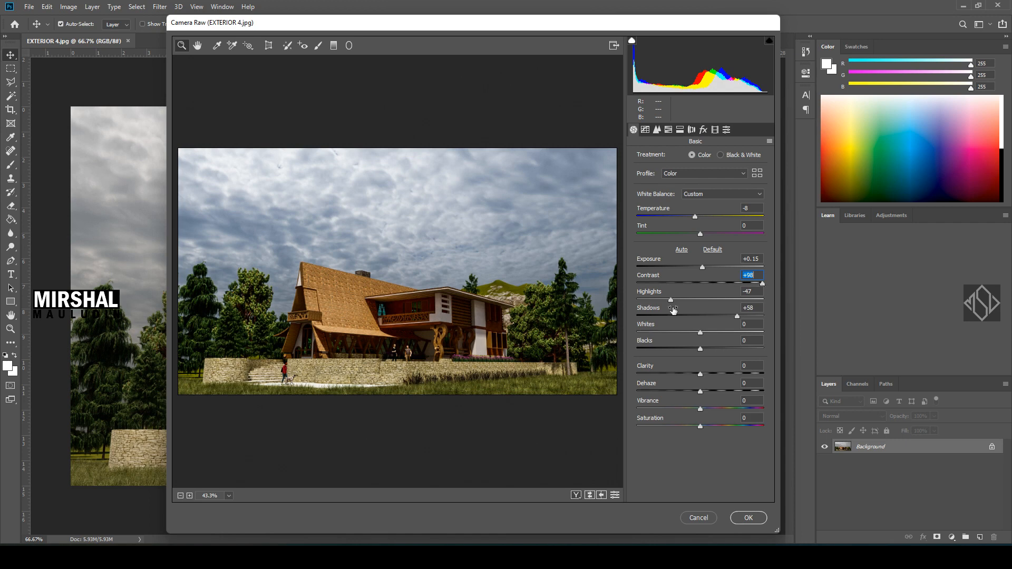
left_click_drag(672, 300, 669, 300)
left_click_drag(737, 315, 754, 316)
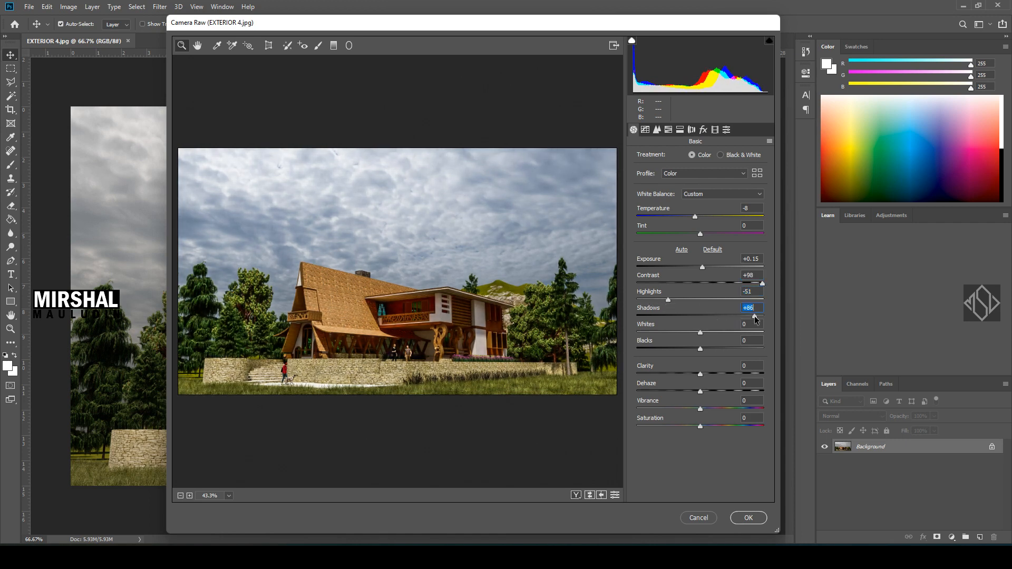
left_click(749, 518)
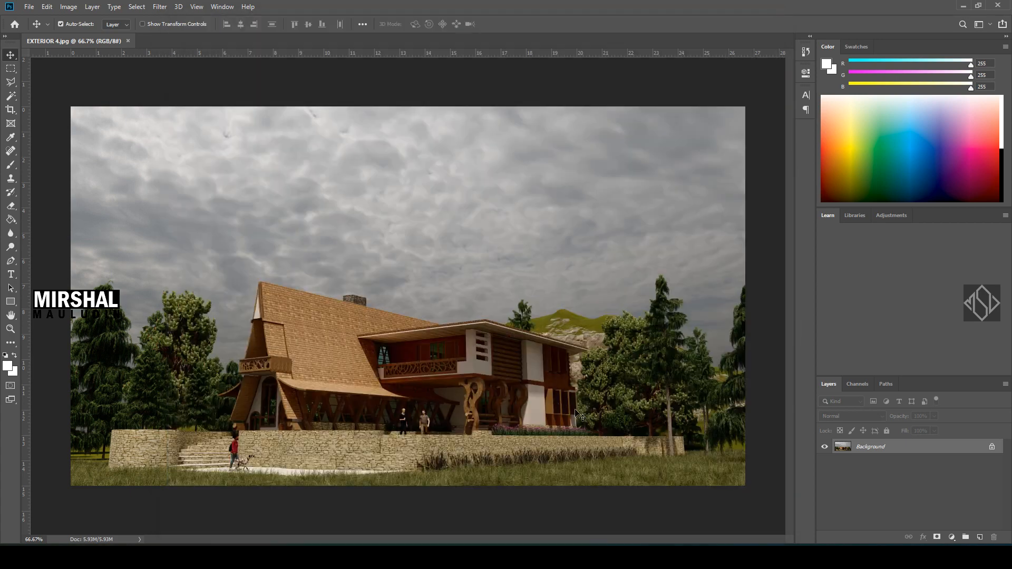
Unlock the Background layer and duplicate it
scroll(343, 394, "up", 2, "alt")
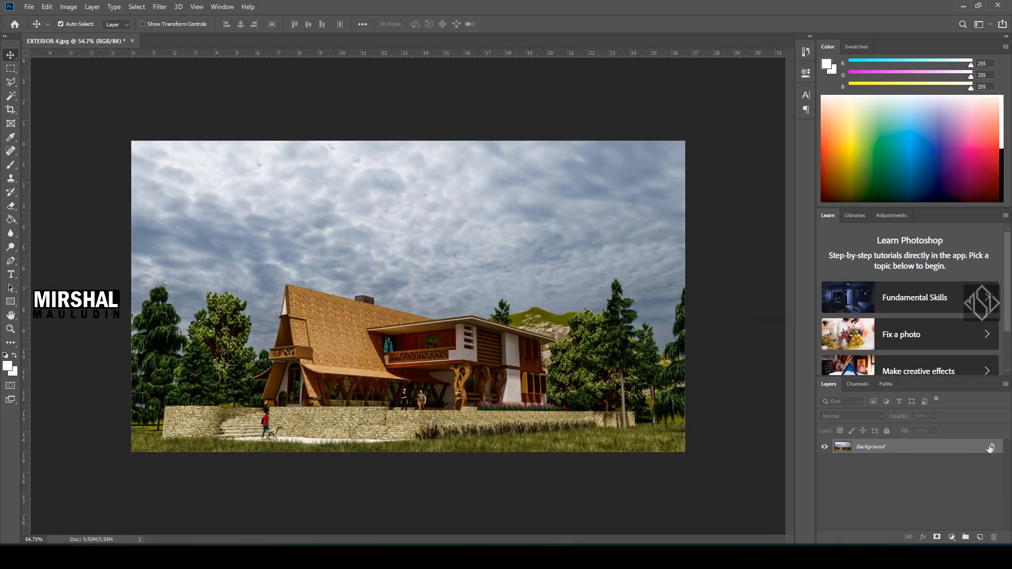
left_click(991, 447)
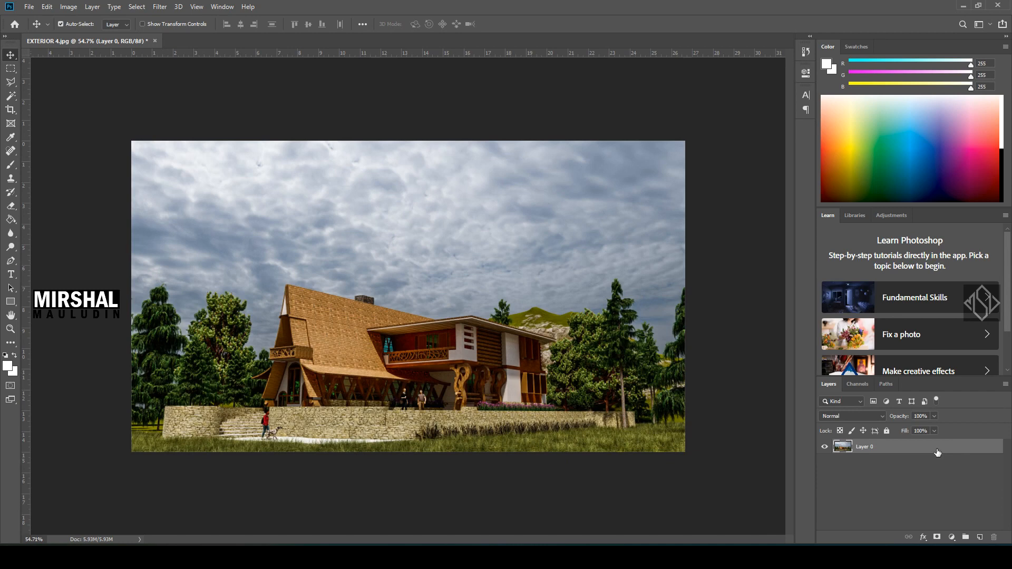
key("ctrl+j")
Outline the foreground grass below the stone wall across the full image width with the Polygonal Lasso
key("l")
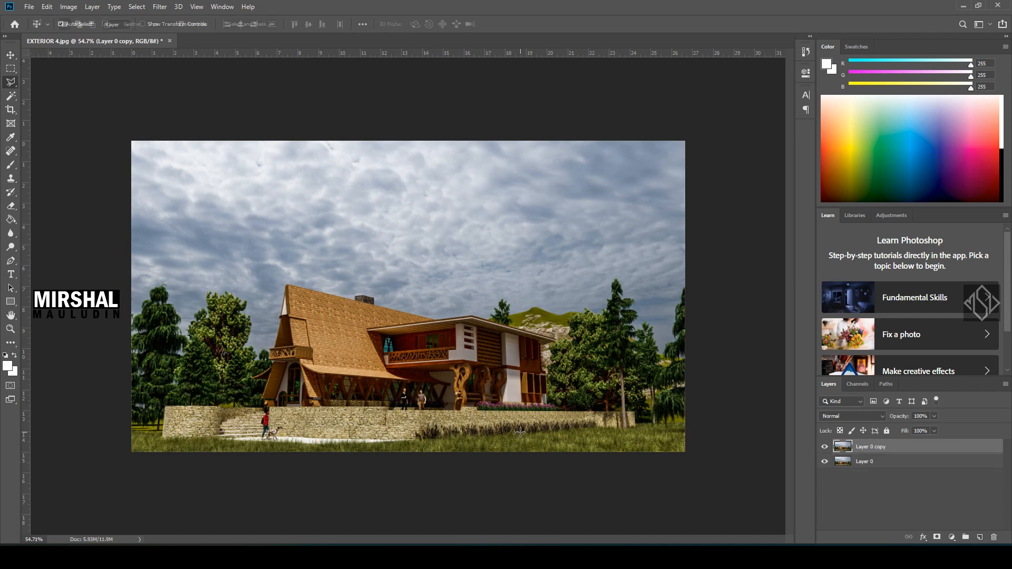
left_click(663, 483)
left_click(718, 453)
left_click(714, 424)
left_click(685, 414)
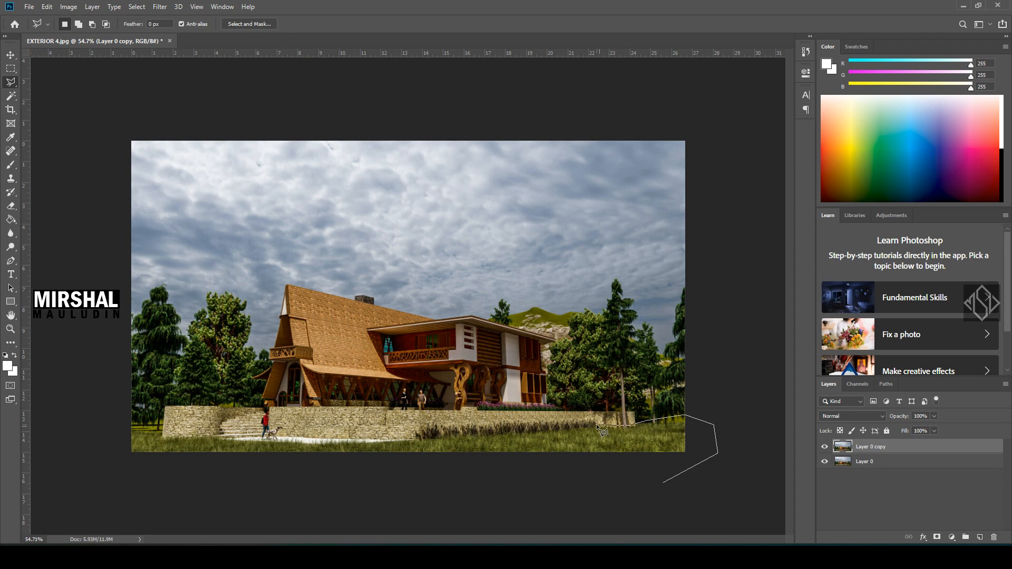
left_click(471, 425)
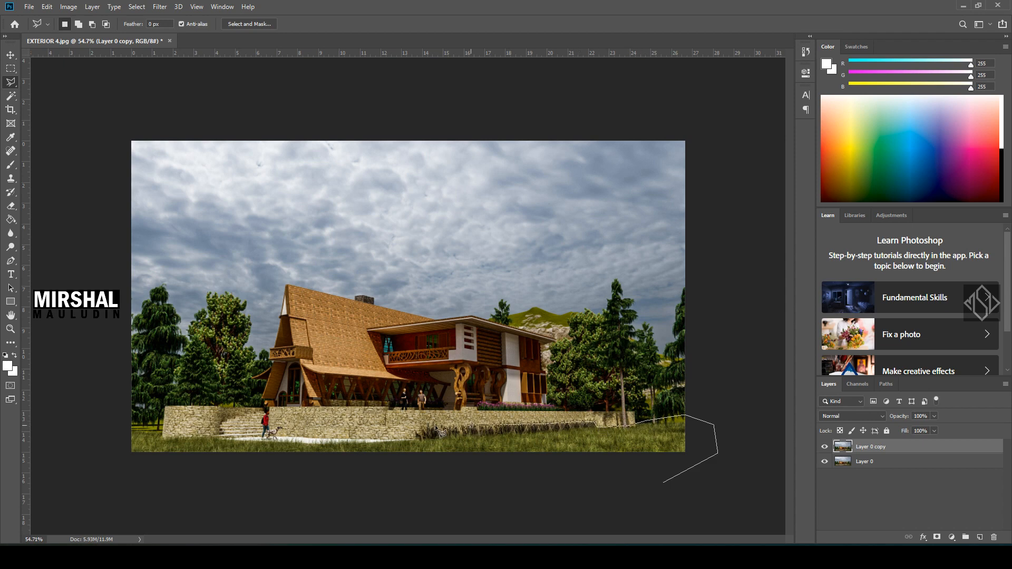
left_click(400, 440)
left_click(316, 444)
left_click(162, 425)
left_click(120, 425)
left_click(137, 477)
left_click(710, 481)
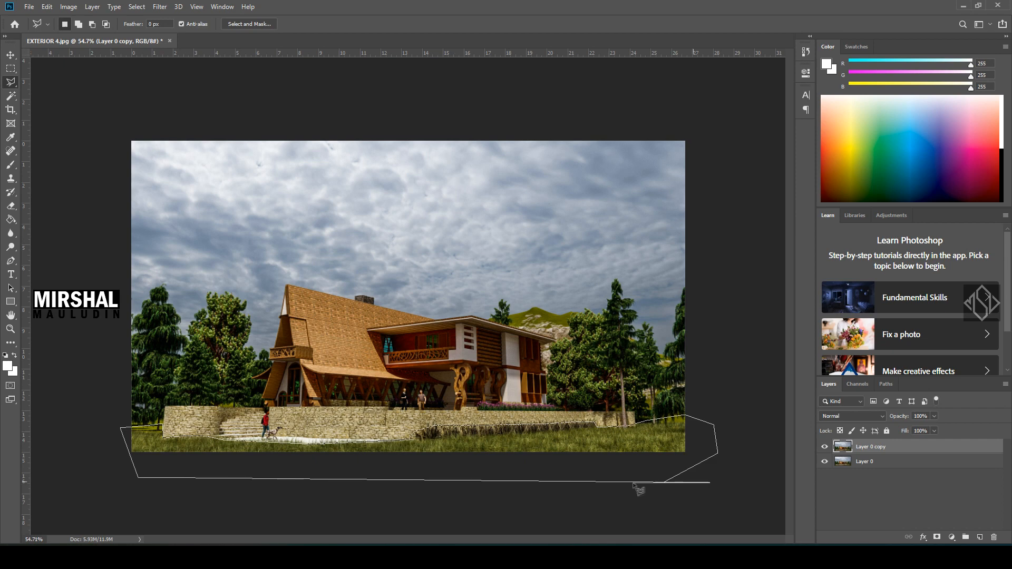
left_click(662, 483)
Darken the selected grass slightly with a Levels adjustment and remove the selection
left_click(68, 6)
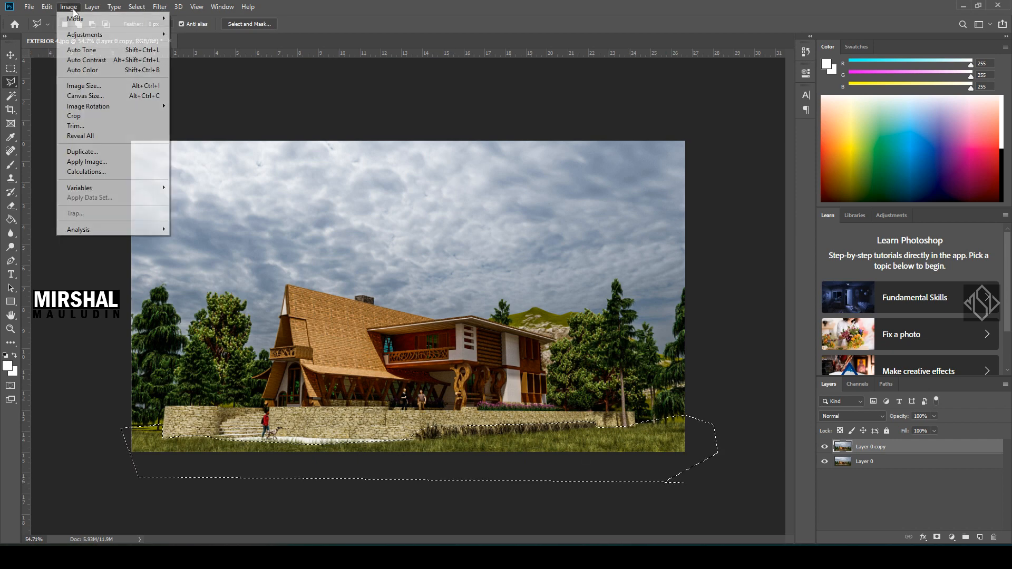
mouse_move(87, 34)
left_click(215, 48)
left_click_drag(755, 261, 770, 262)
left_click(865, 161)
key("ctrl+d")
key("v")
scroll(340, 327, "up", 7, "alt")
scroll(372, 329, "down", 6, "alt")
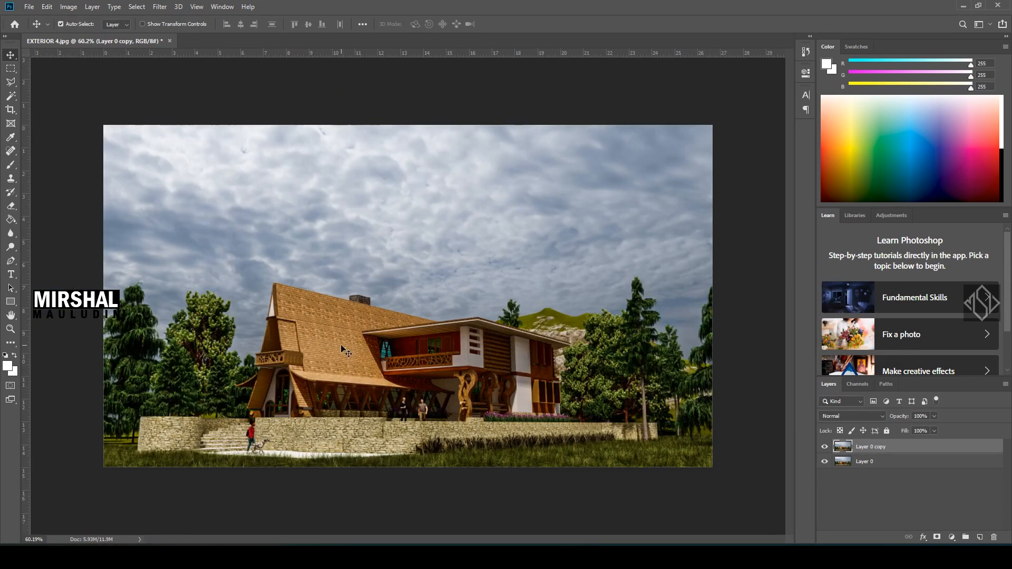
Lower the Lightness of the Yellows to -19 on the duplicate layer with Hue/Saturation
left_click(78, 7)
mouse_move(91, 38)
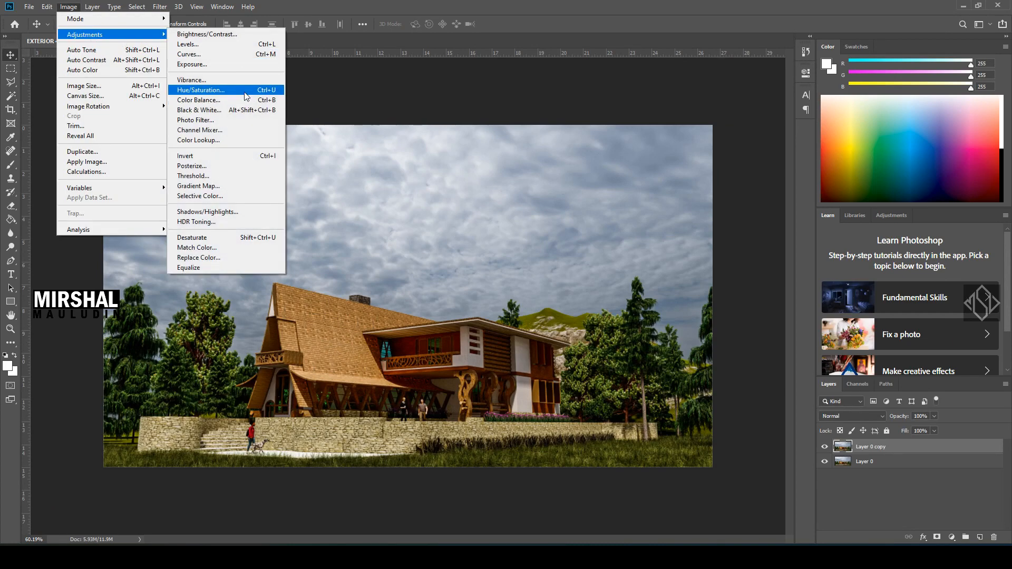
left_click(224, 90)
left_click(650, 135)
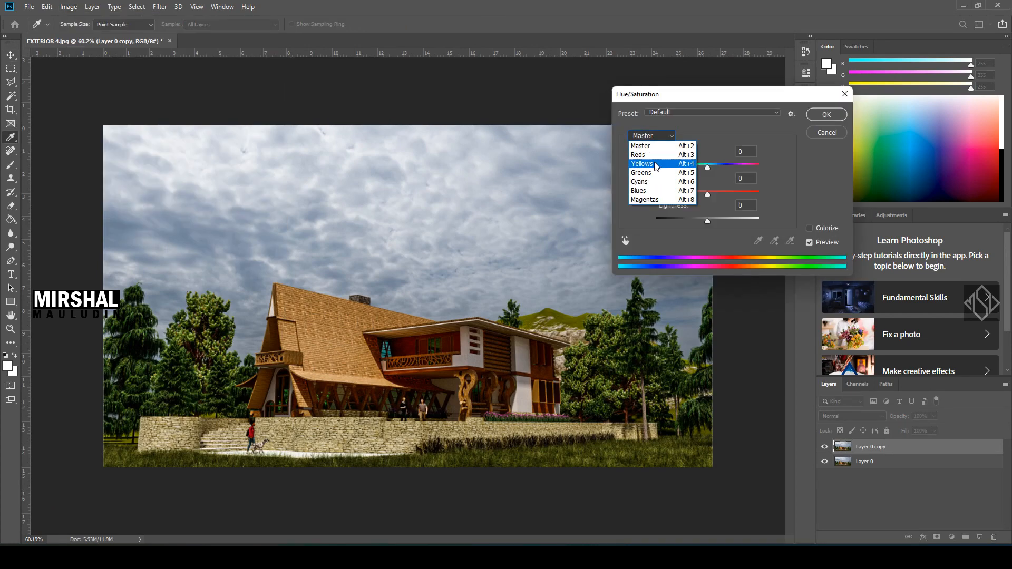
left_click(656, 164)
left_click_drag(708, 221, 699, 222)
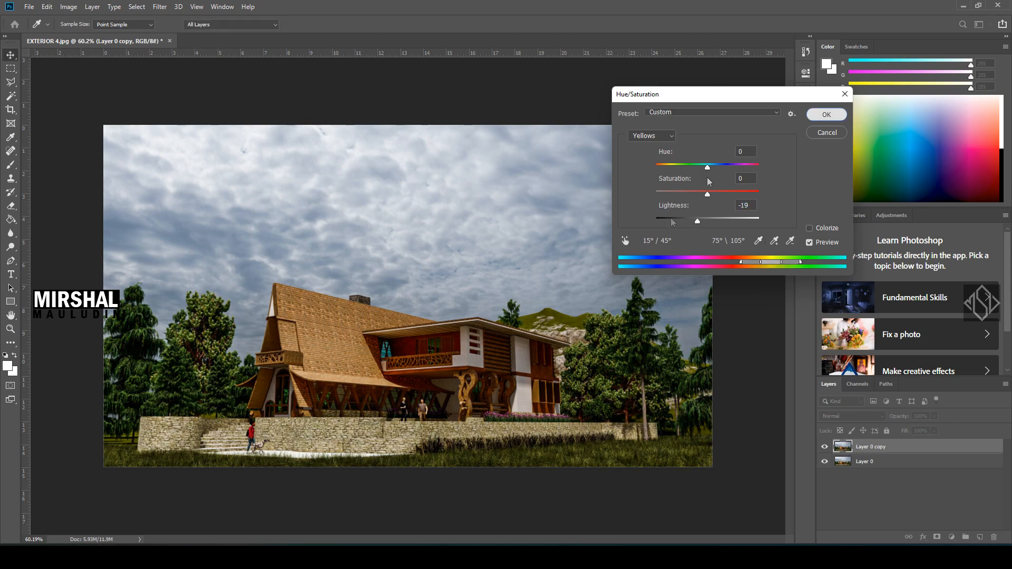
left_click(826, 114)
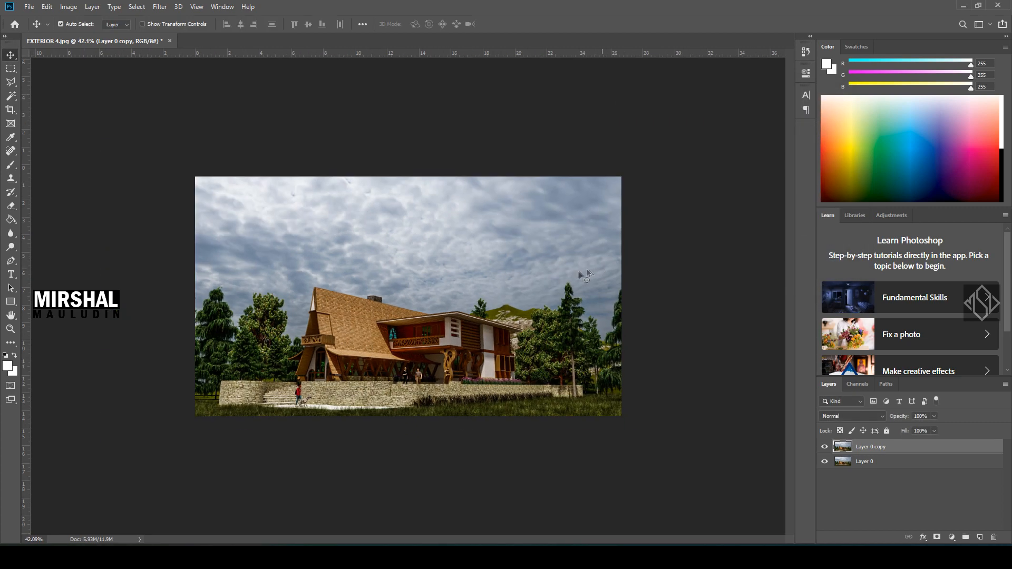
scroll(586, 268, "up", 5, "alt")
scroll(446, 302, "down", 5, "alt")
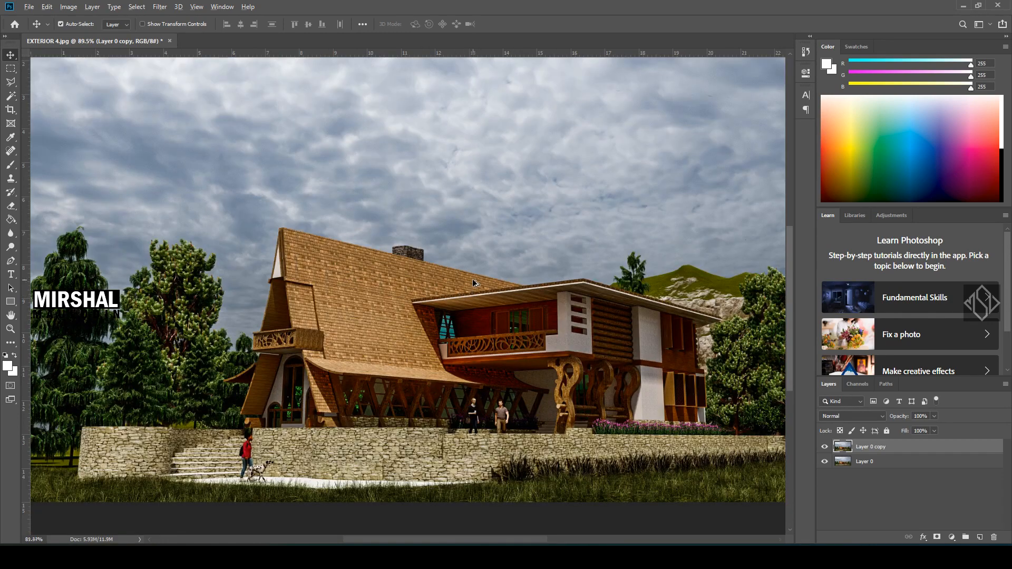
Run the Camera Raw filter on the duplicate layer with Shadows at +14
key("ctrl+shift+a")
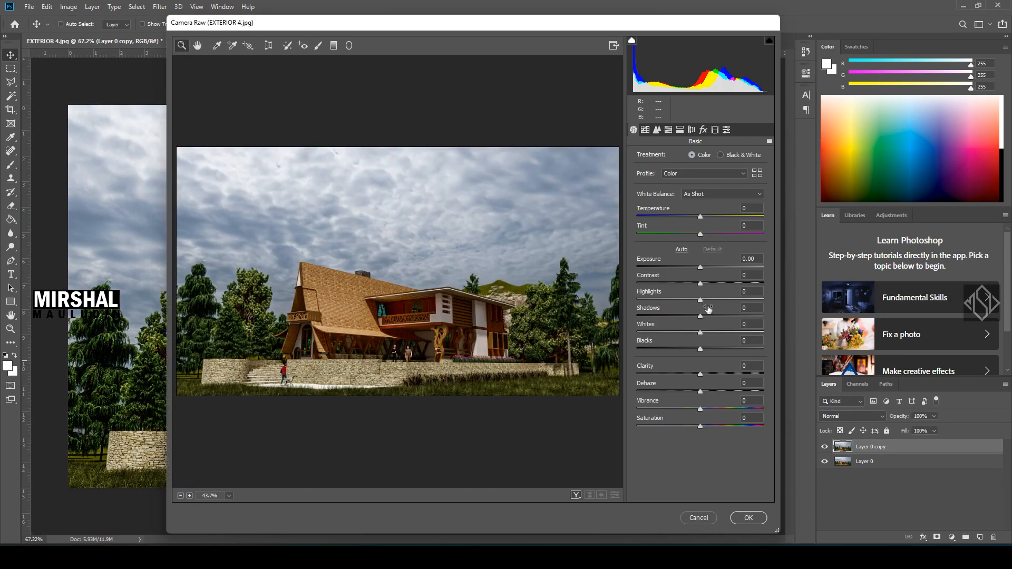
left_click_drag(703, 316, 709, 318)
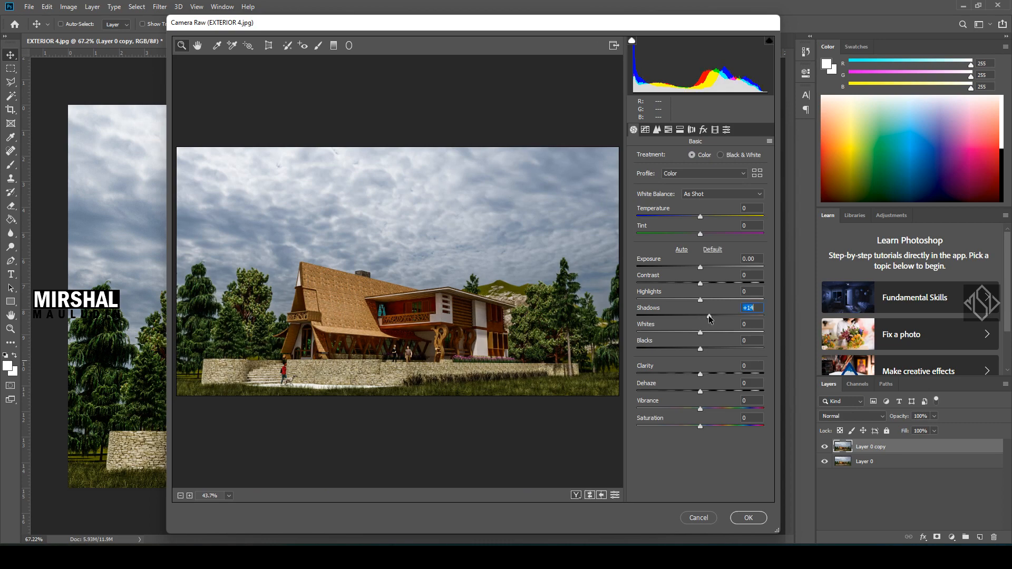
left_click(745, 519)
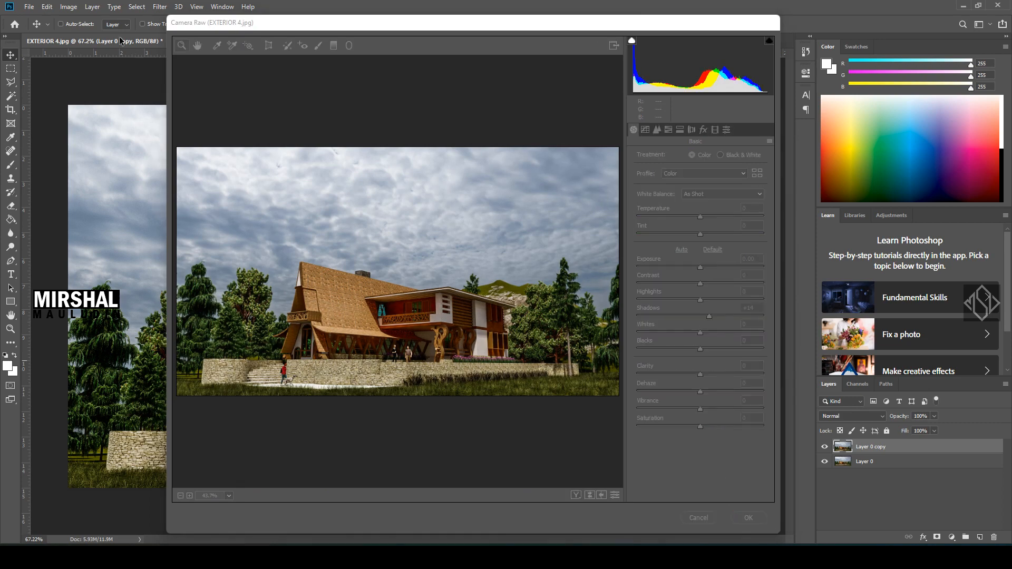
Darken the Reds of the duplicate layer to a Lightness of -40 with Hue/Saturation
left_click(69, 6)
mouse_move(87, 34)
left_click(242, 91)
left_click(662, 136)
left_click_drag(708, 221, 683, 222)
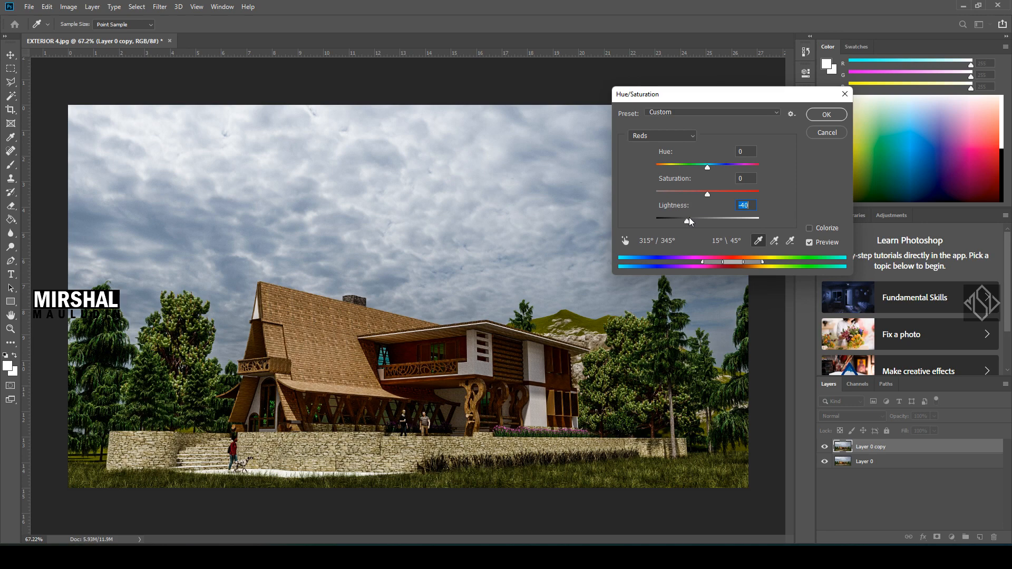
left_click(826, 115)
scroll(539, 274, "down", 4, "alt")
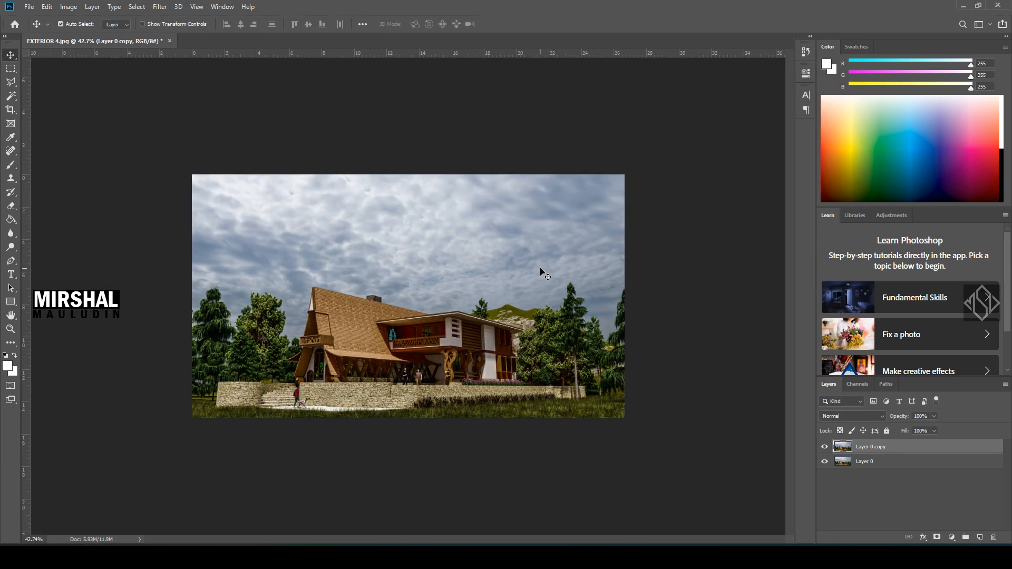
scroll(312, 334, "up", 2, "alt")
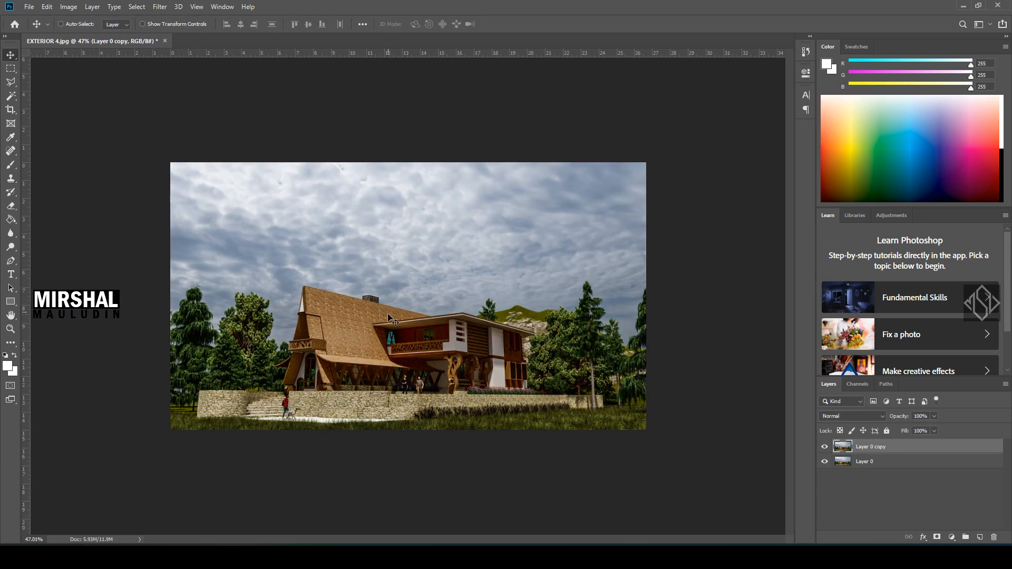
Save the retouched image to Downloads as the JPEG file EXTERIOR 4 E.jpg at Maximum quality 12
key("ctrl+shift+s")
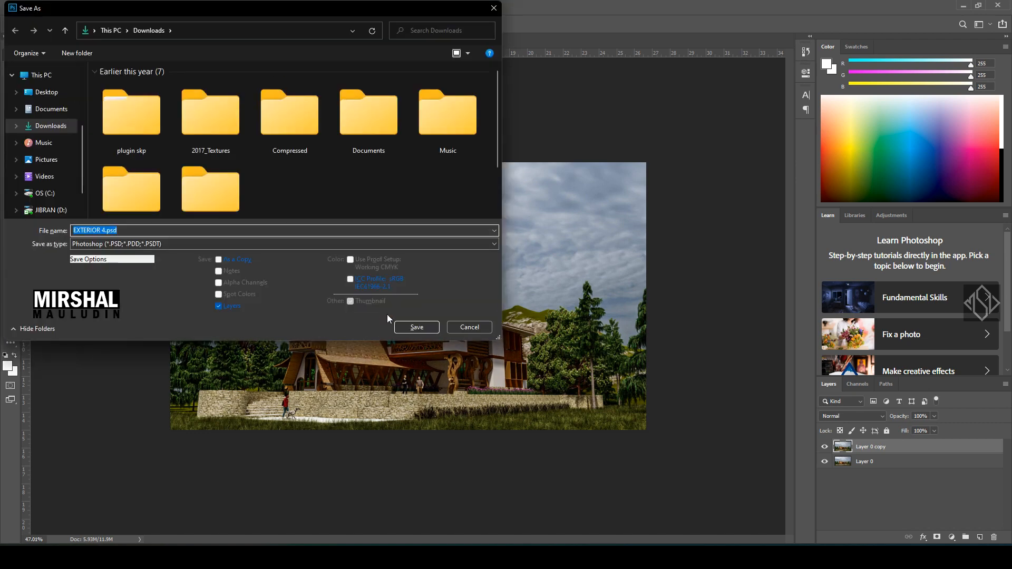
left_click(121, 244)
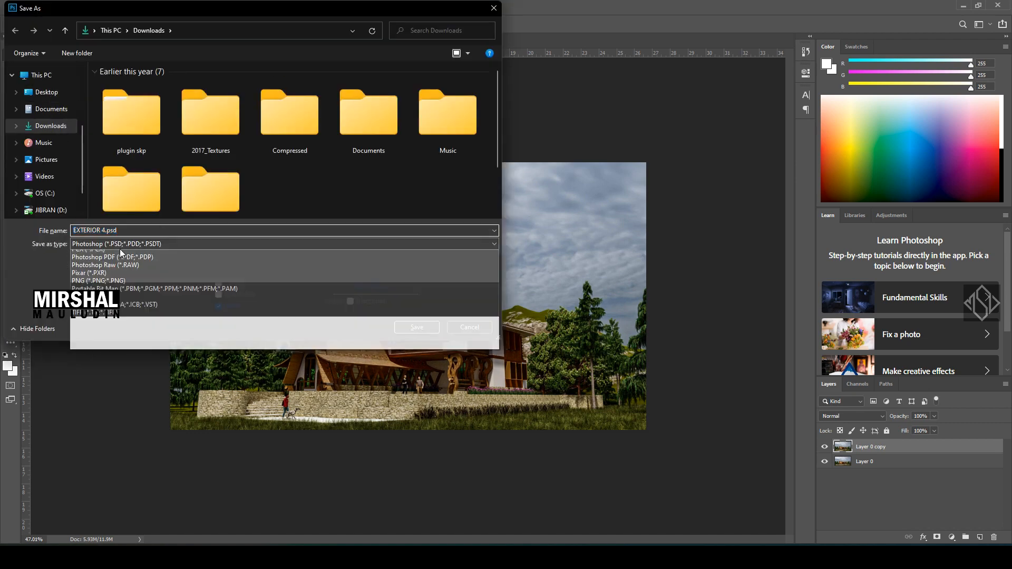
left_click(111, 316)
left_click(109, 230)
left_click(106, 231)
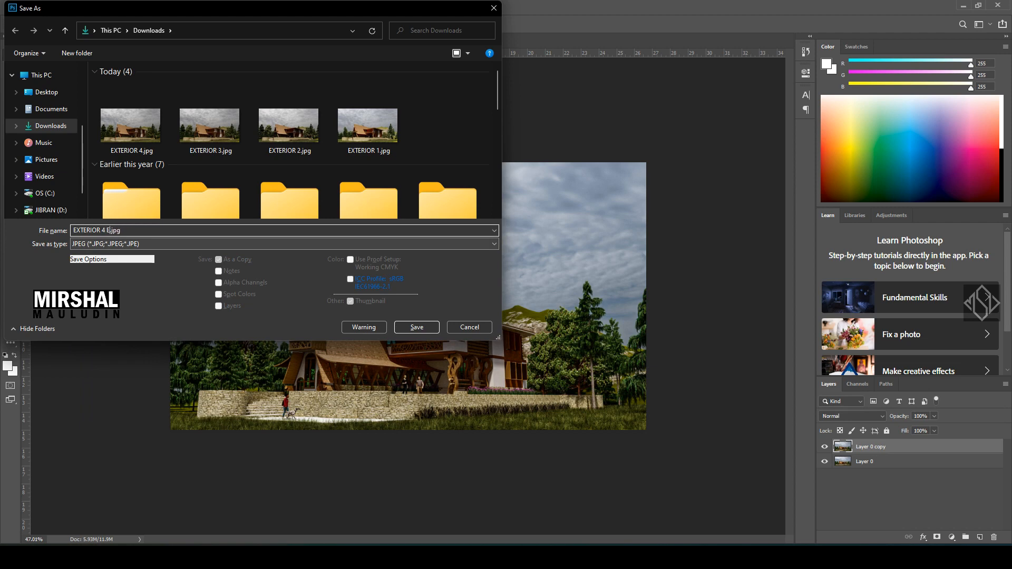
key("Return")
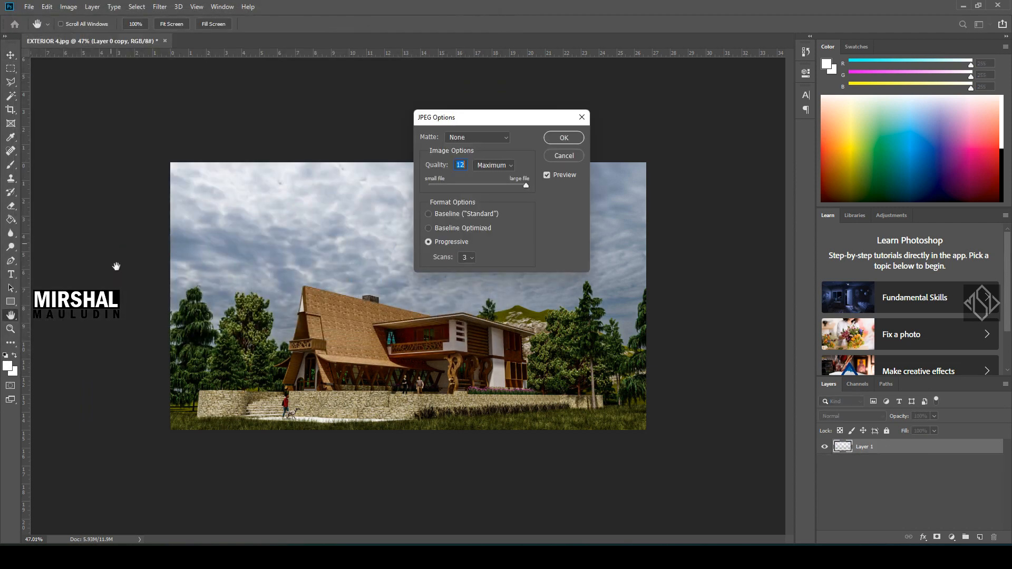
left_click(564, 138)
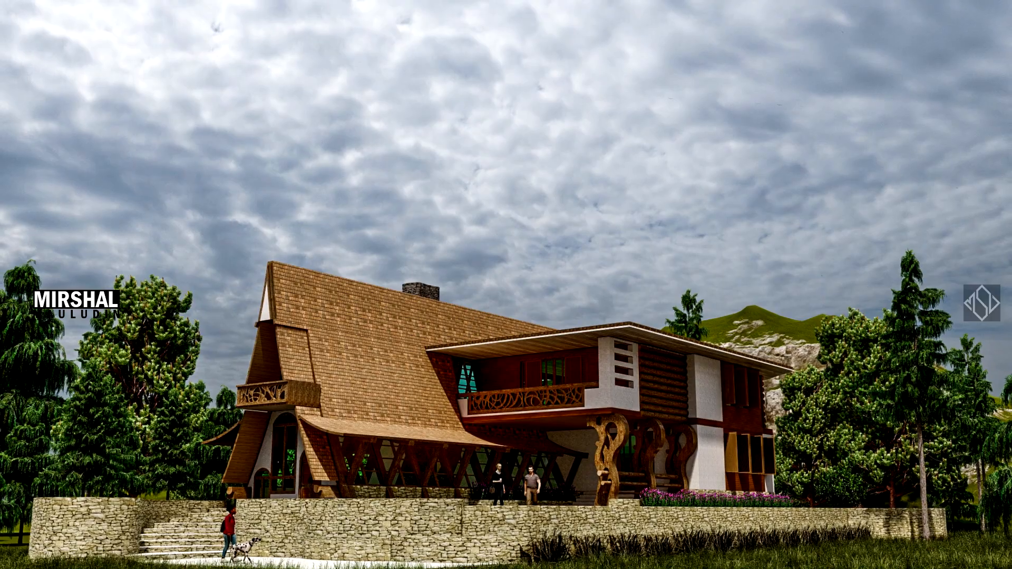